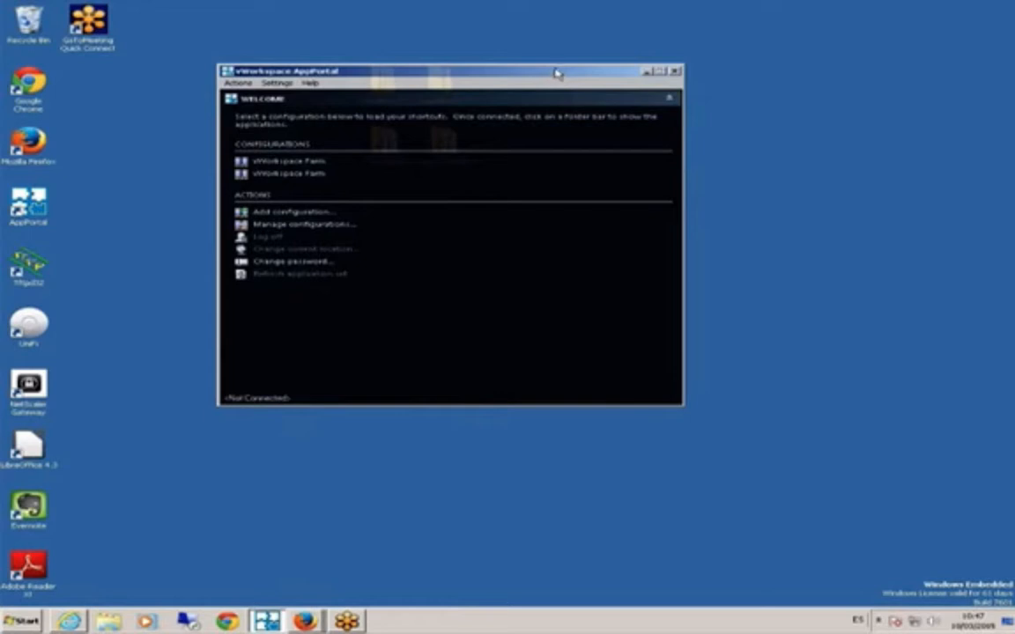
left_click_drag(553, 75, 554, 92)
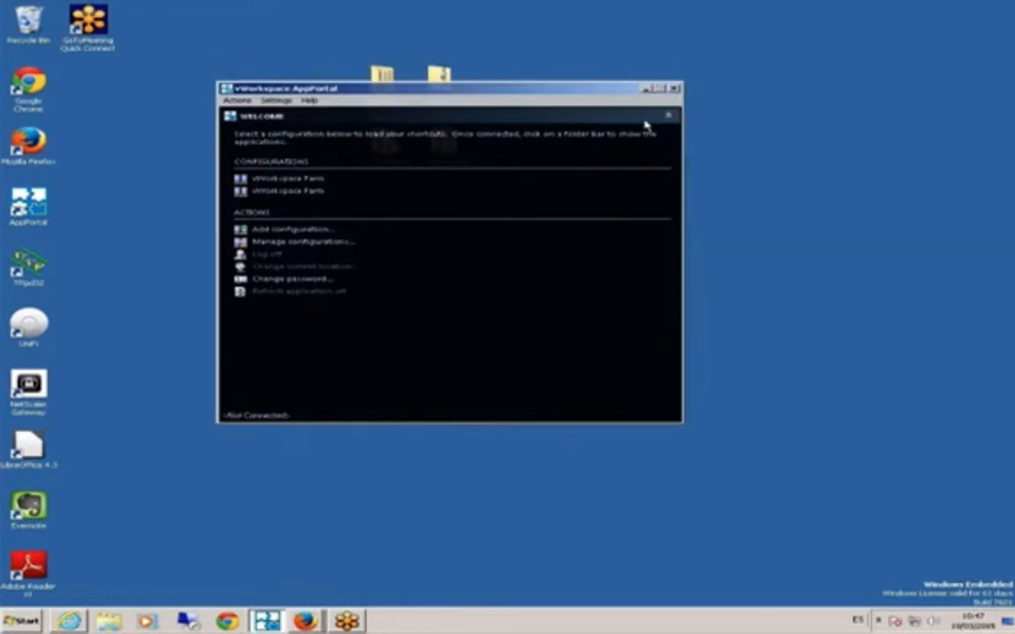
left_click(674, 89)
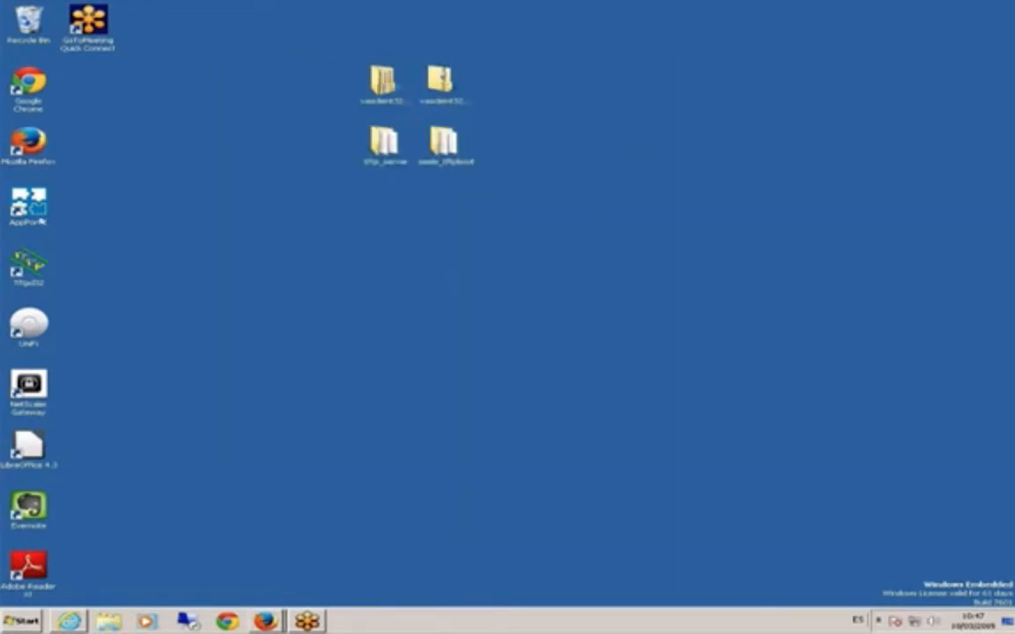
double_click(39, 200)
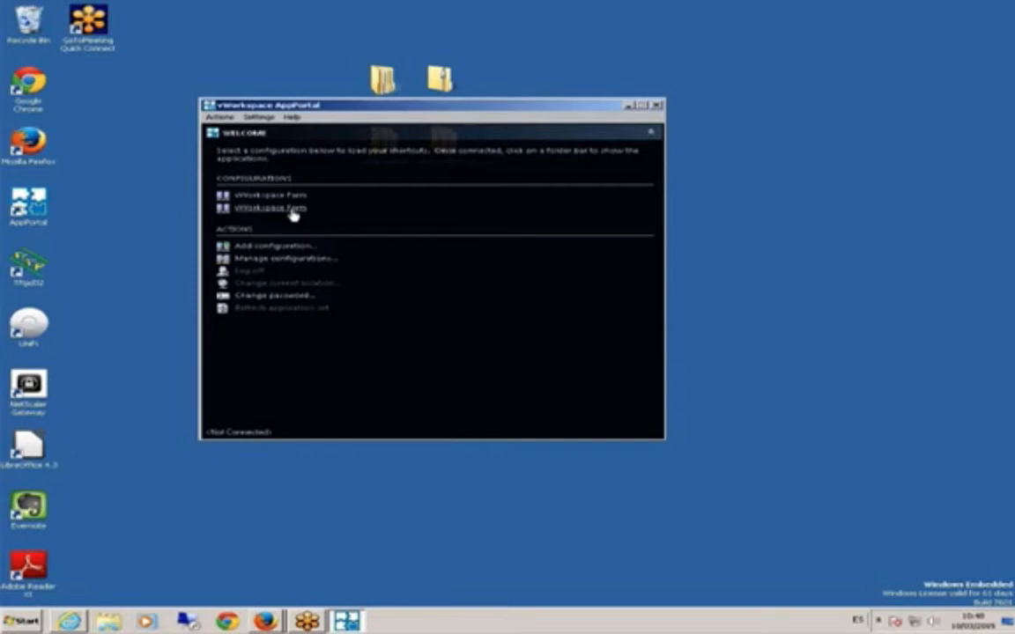
- Log on to the second vWorkspace Farm with the user's username, password and weblo.es domain
left_click(292, 211)
type("jose")
key("BackSpace")
key("BackSpace")
key("BackSpace")
key("BackSpace")
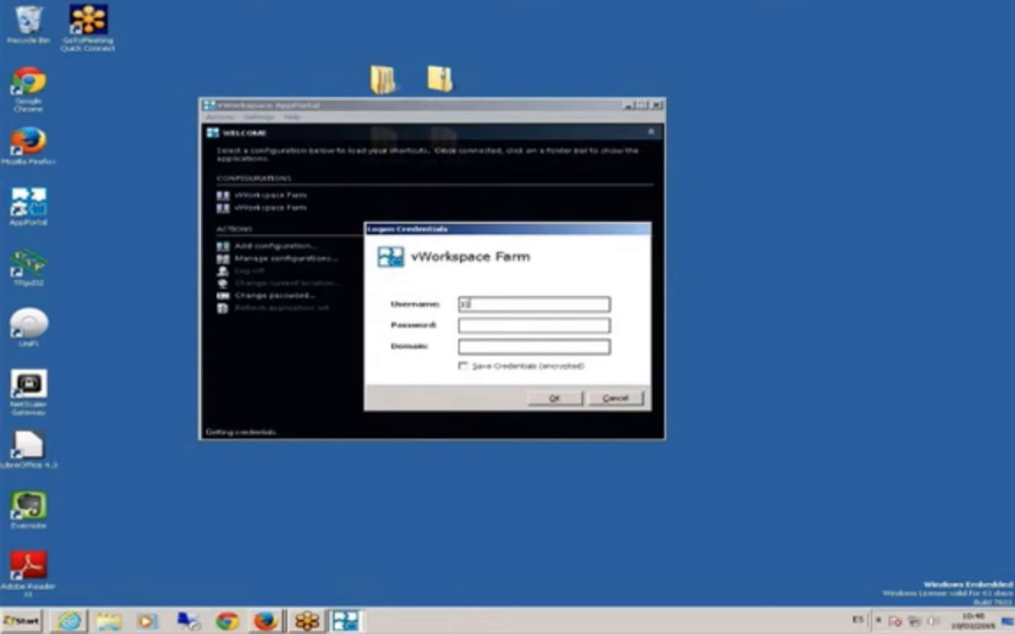
key("Tab")
type("••••••••••")
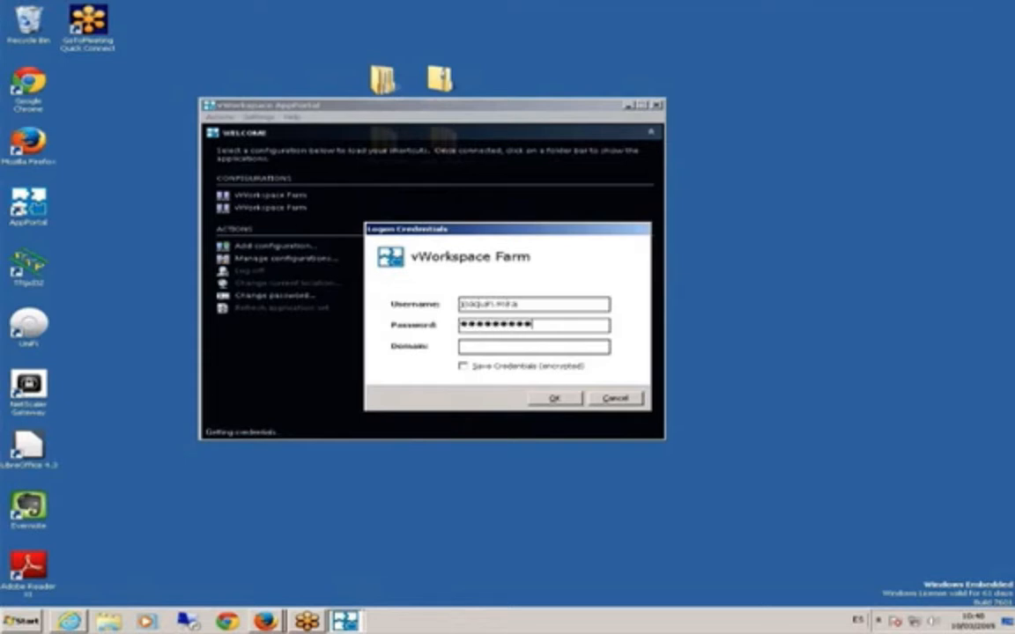
key("Tab")
type("weblo.es")
key("Return")
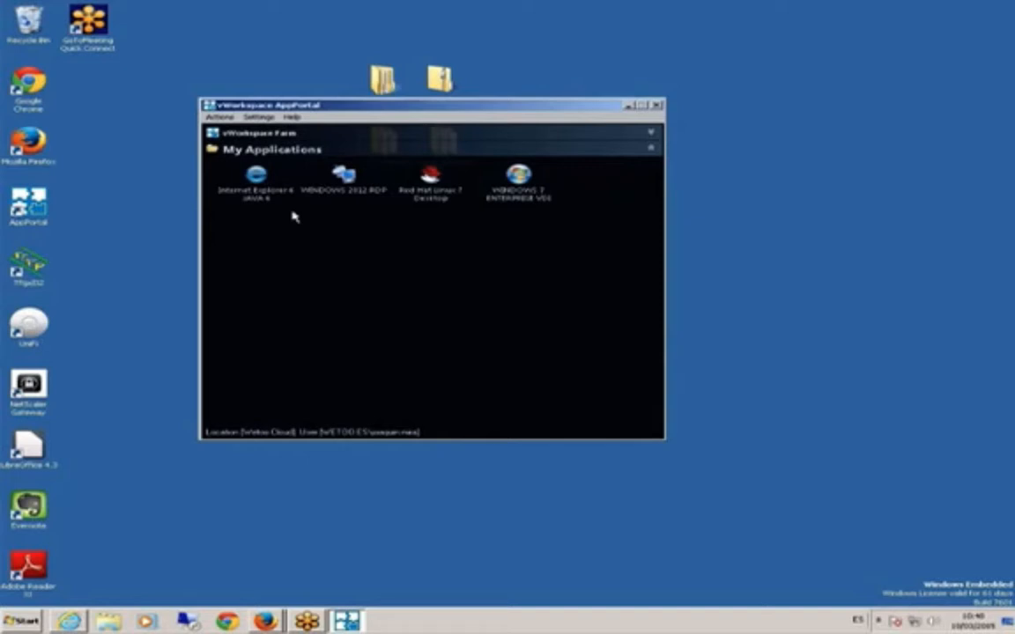
- Launch the WINDOWS 2012 RDP desktop and check the Desconectar option under the user tile
left_click(353, 203)
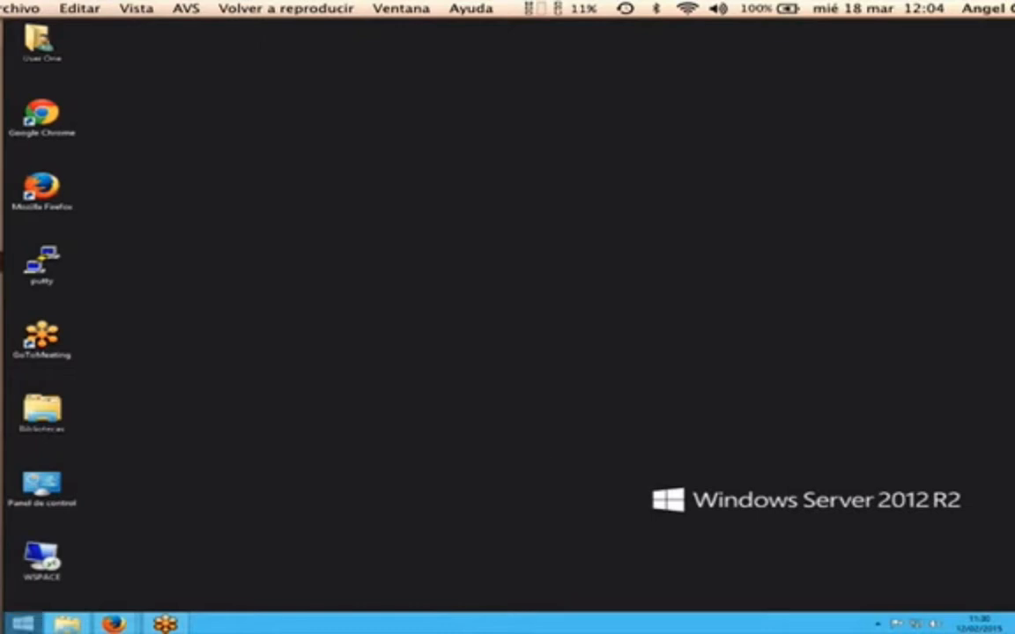
left_click(22, 624)
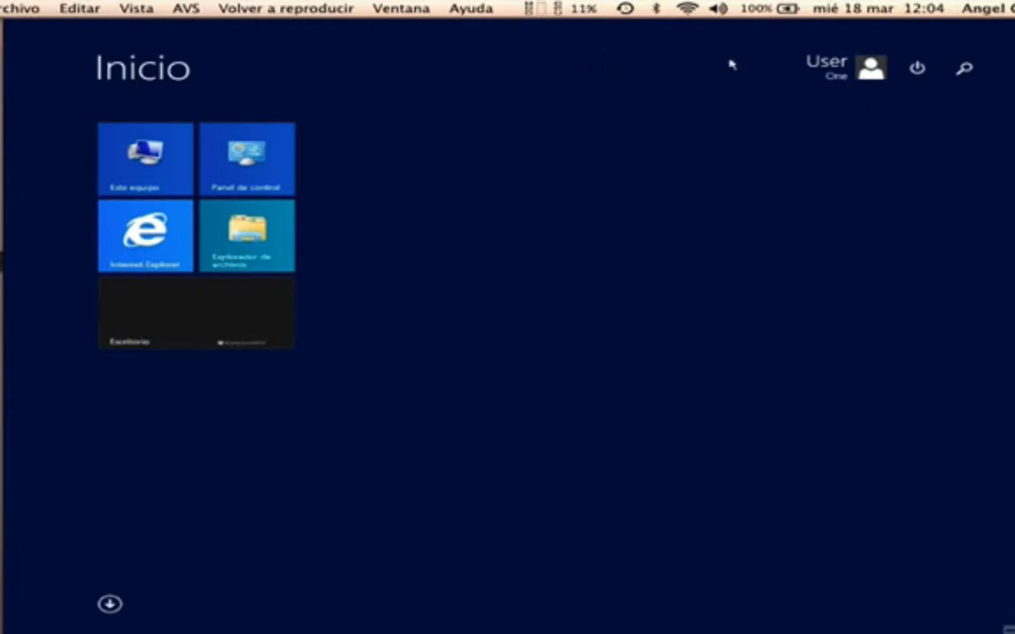
left_click(917, 68)
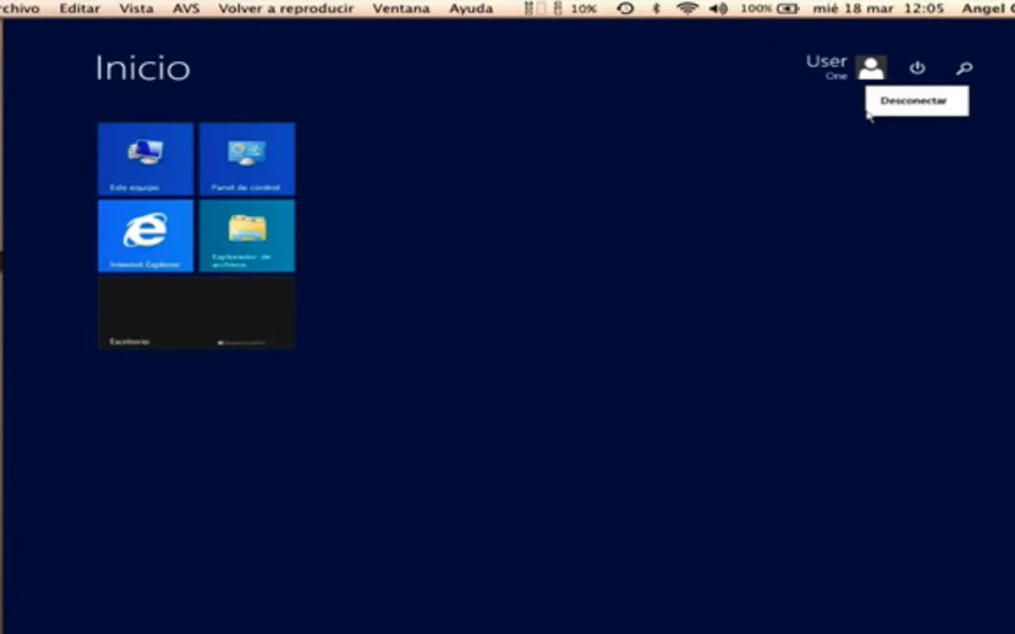
left_click(831, 75)
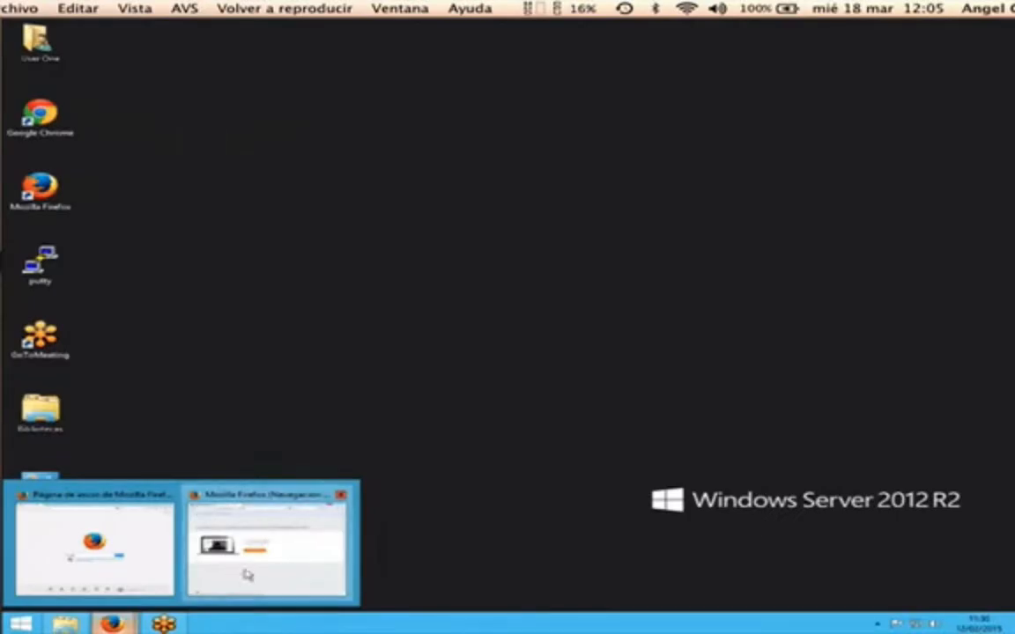
- Restore the Firefox window on the GoToMeeting Free page tab at its smaller size
left_click(248, 574)
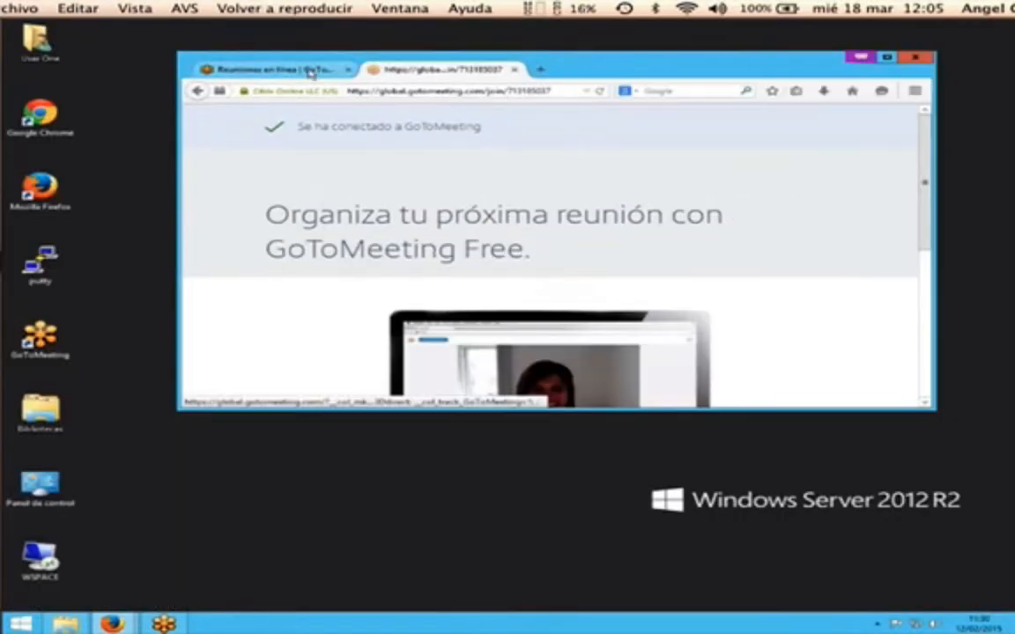
left_click(310, 70)
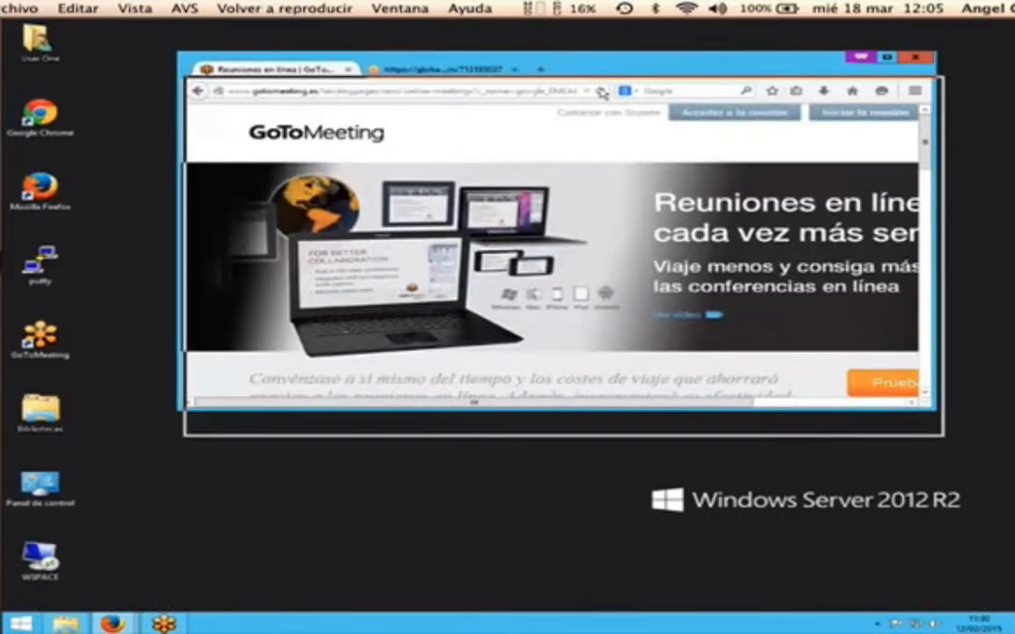
left_click_drag(594, 66, 602, 93)
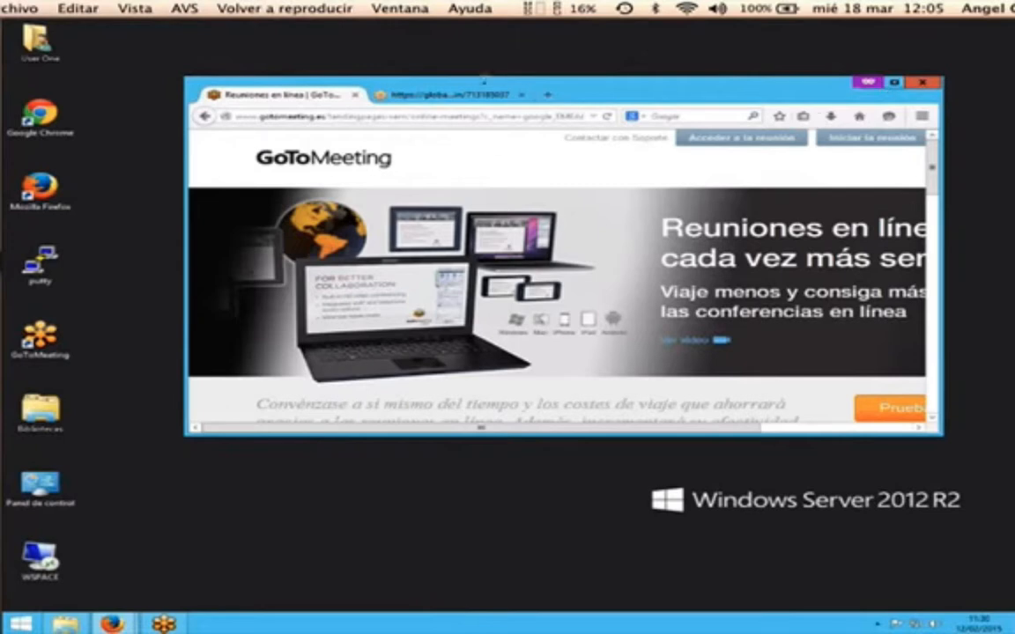
left_click(436, 94)
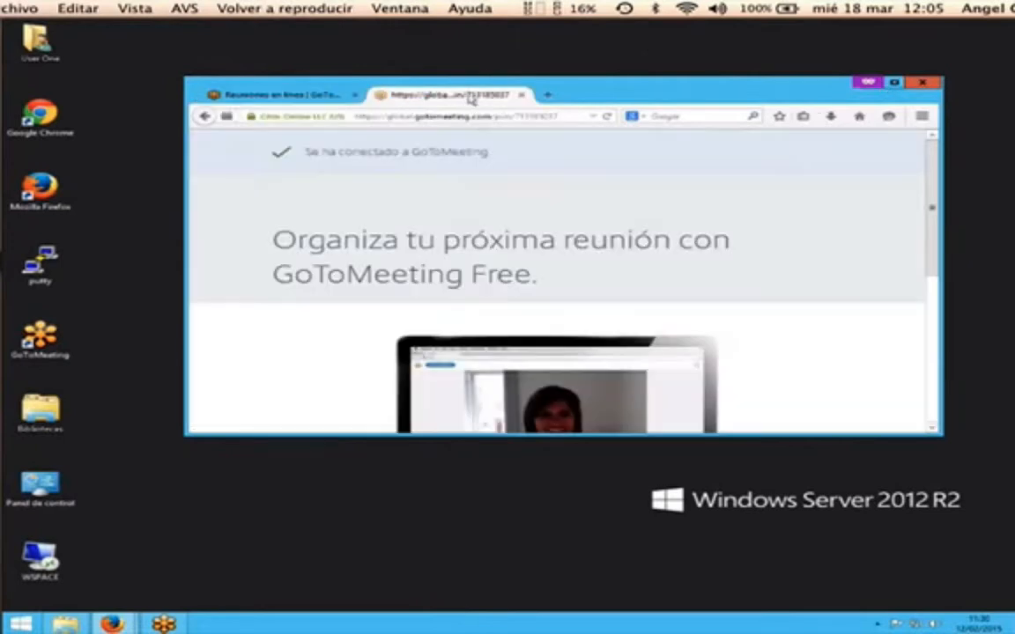
left_click(898, 85)
double_click(698, 24)
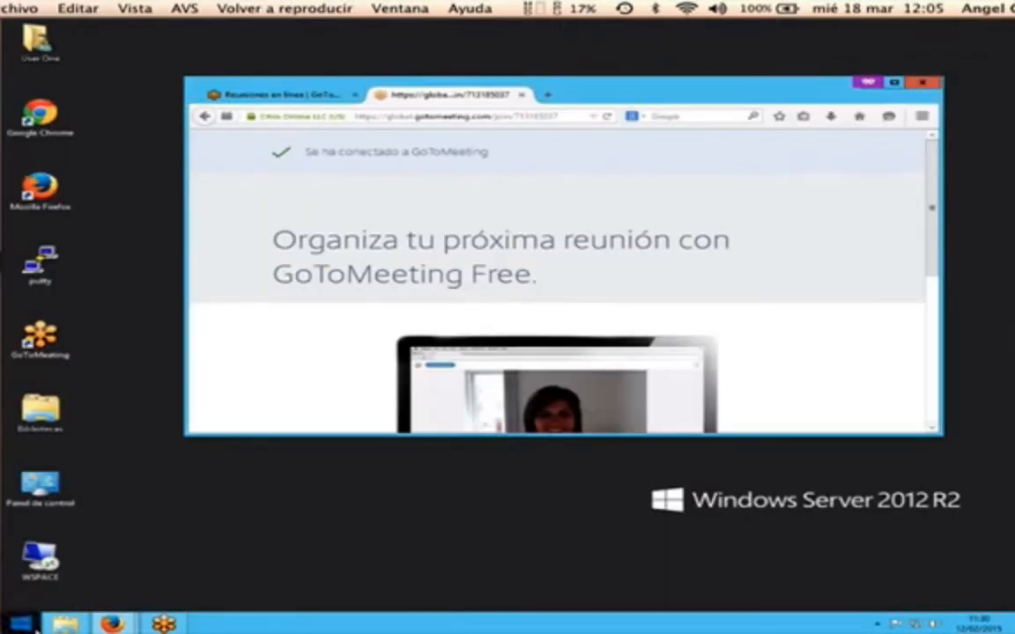
- Open Este equipo from Start and position it beside Firefox, leaving the address bar visible
left_click(21, 624)
left_click(160, 183)
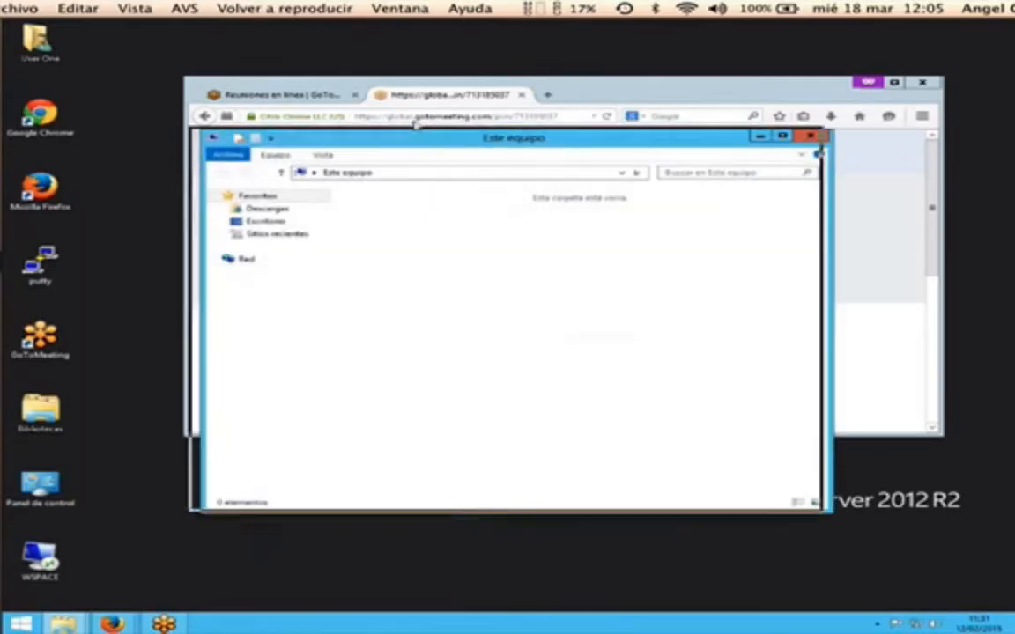
left_click_drag(449, 139, 407, 128)
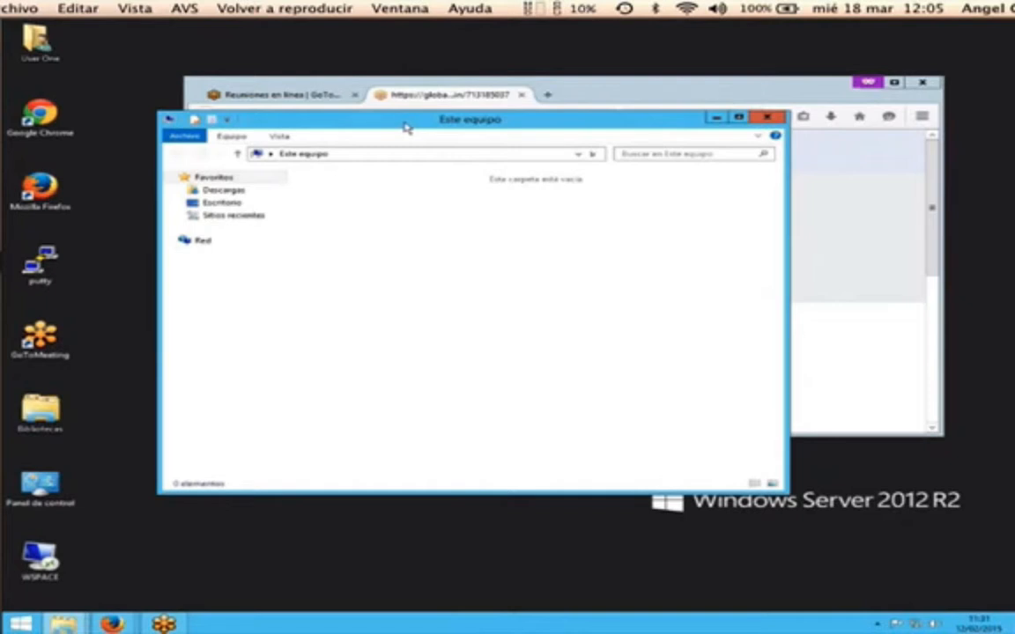
left_click_drag(480, 123, 467, 153)
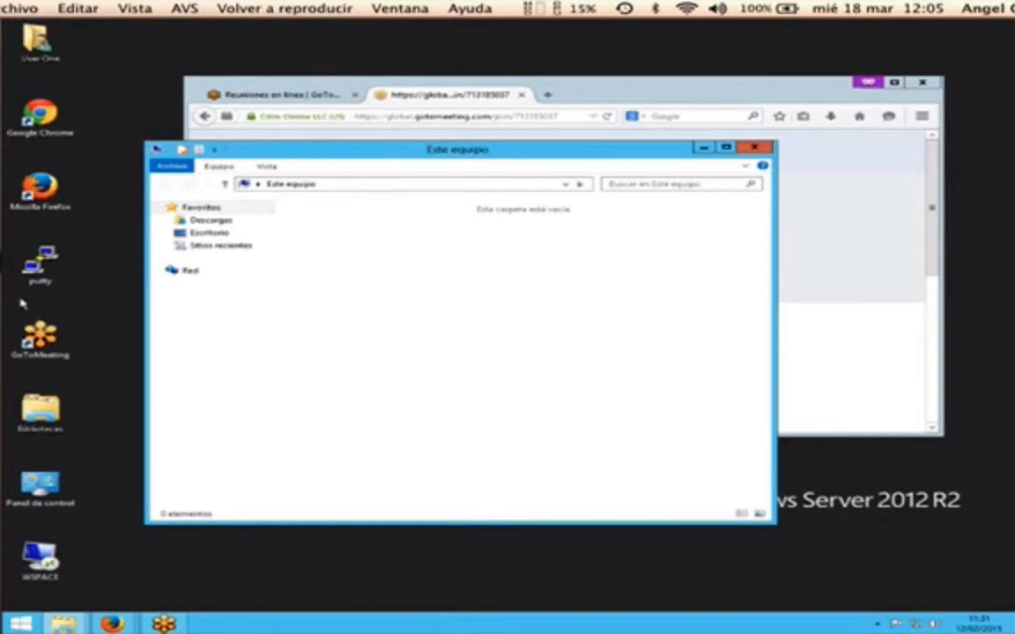
left_click_drag(291, 152, 488, 169)
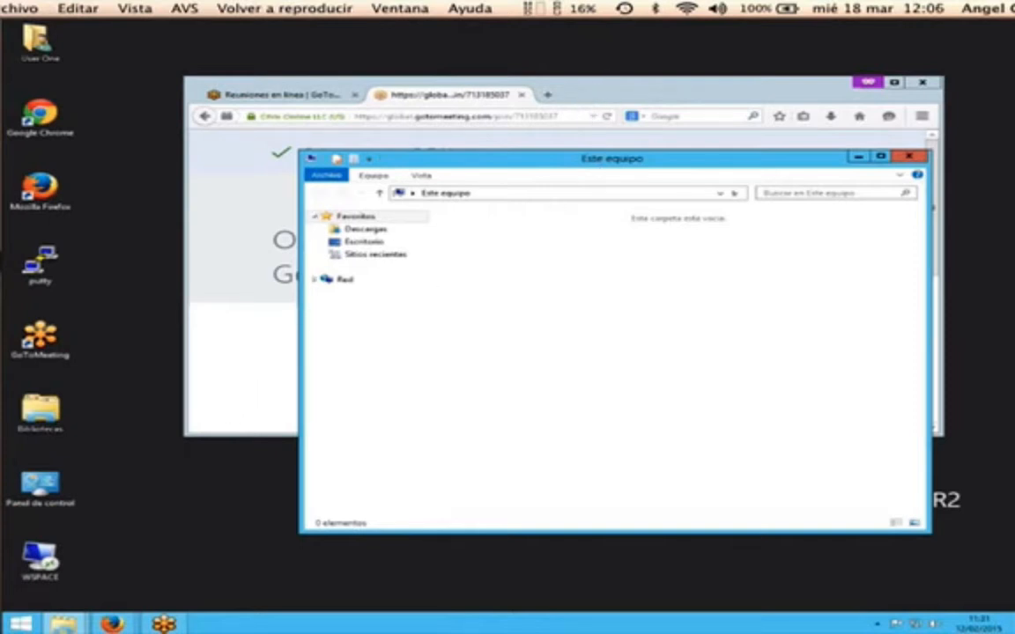
- Connect to WSPACE with the administrator password, then minimize Server Manager to show the desktop
double_click(39, 559)
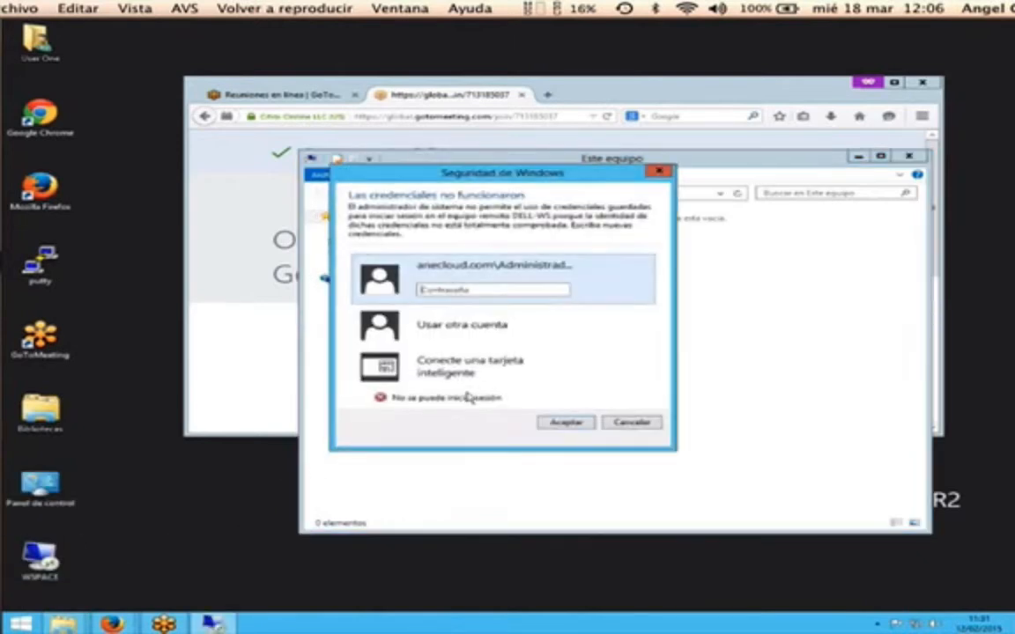
type("*********")
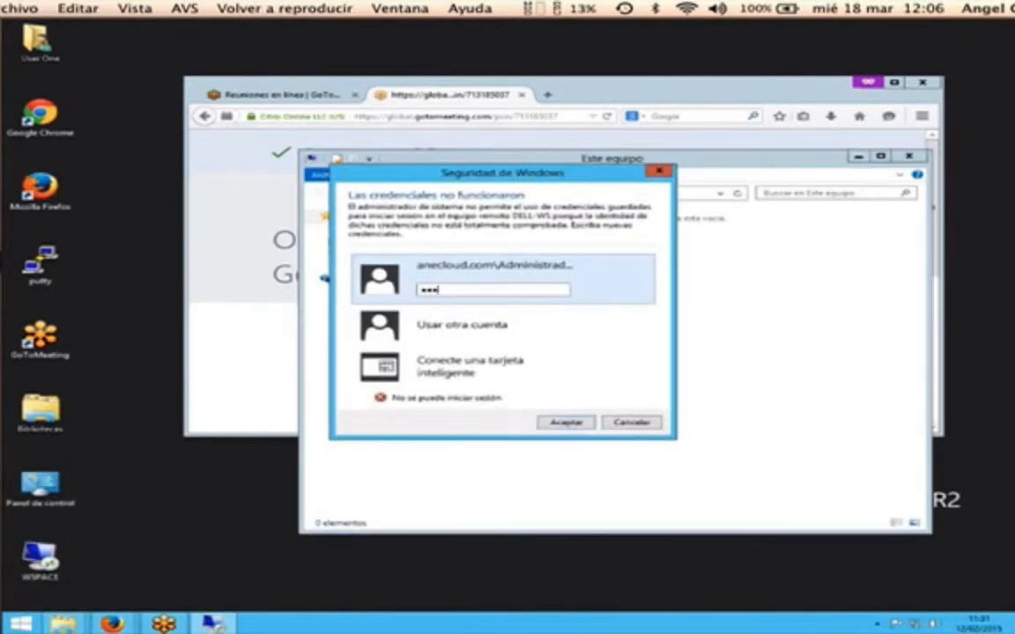
type("*")
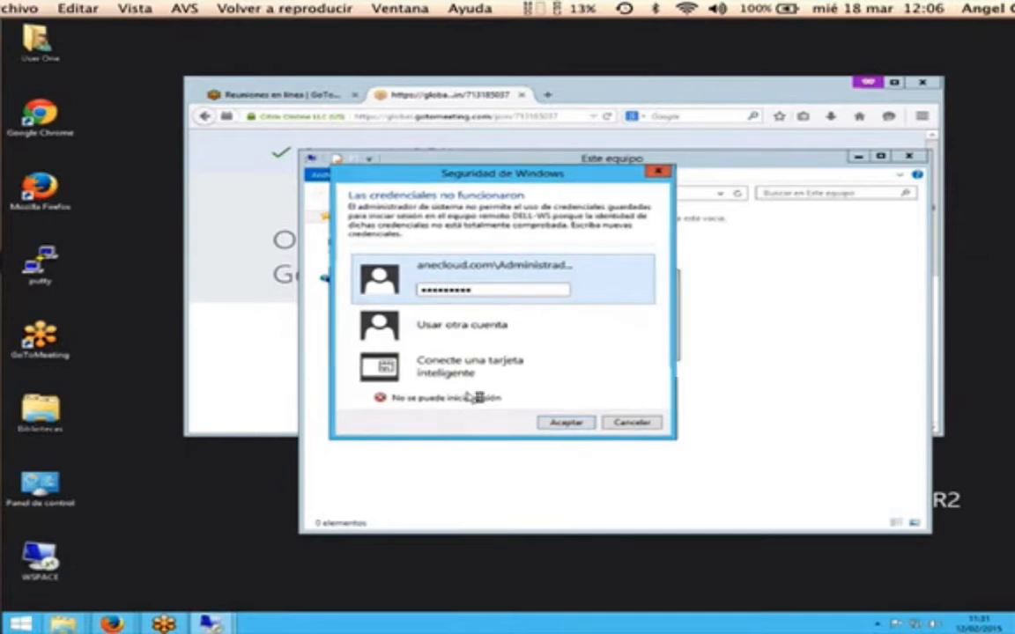
key("Return")
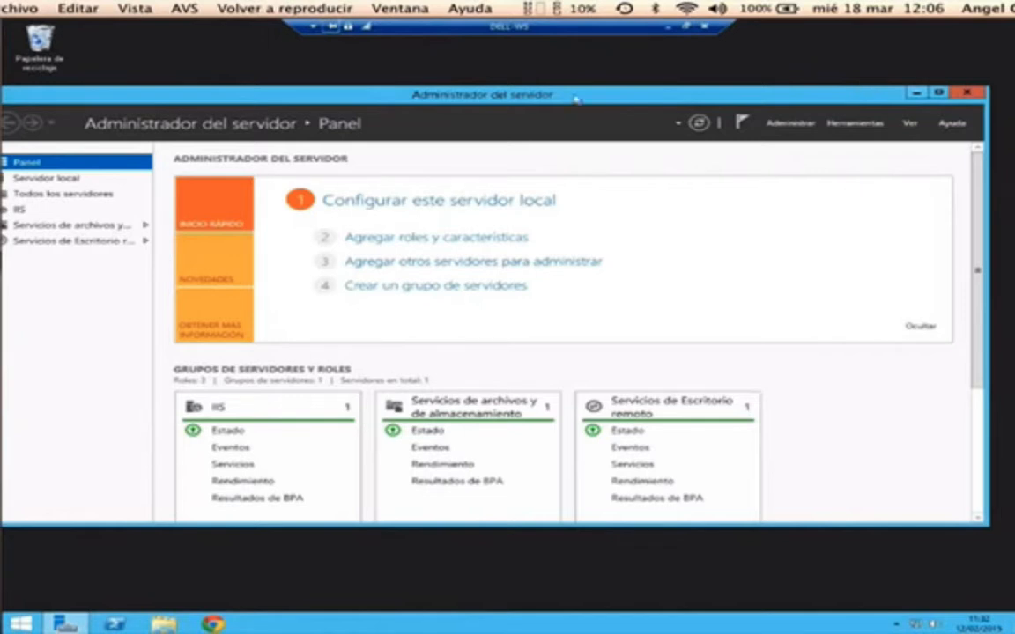
left_click_drag(885, 96, 843, 109)
left_click(835, 102)
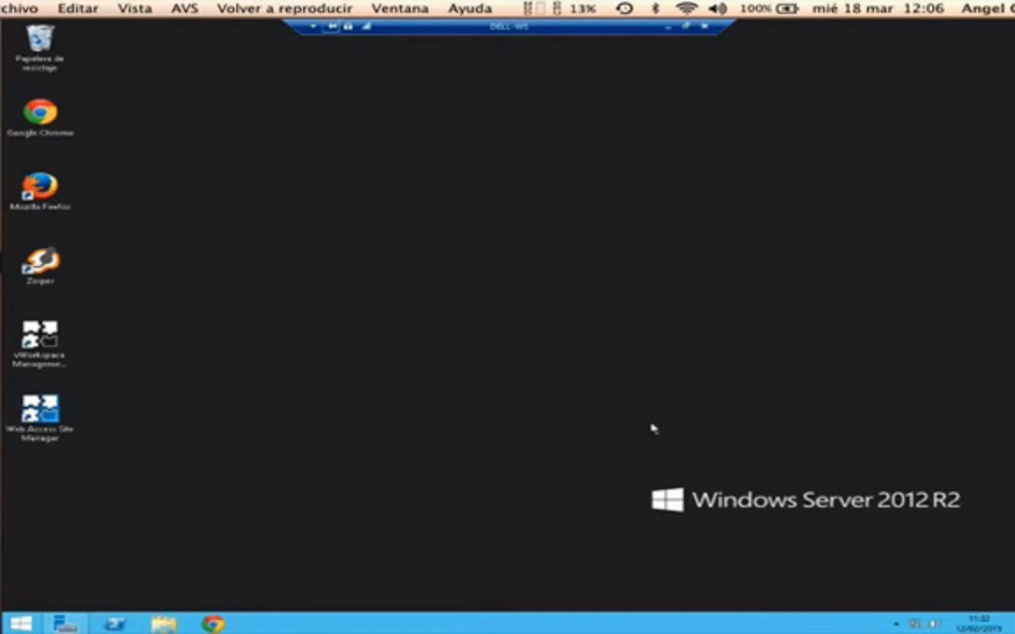
- Back in the DELL-WS session, start vWorkspace Management and accept the licensing prompt with Aceptar
left_click(667, 26)
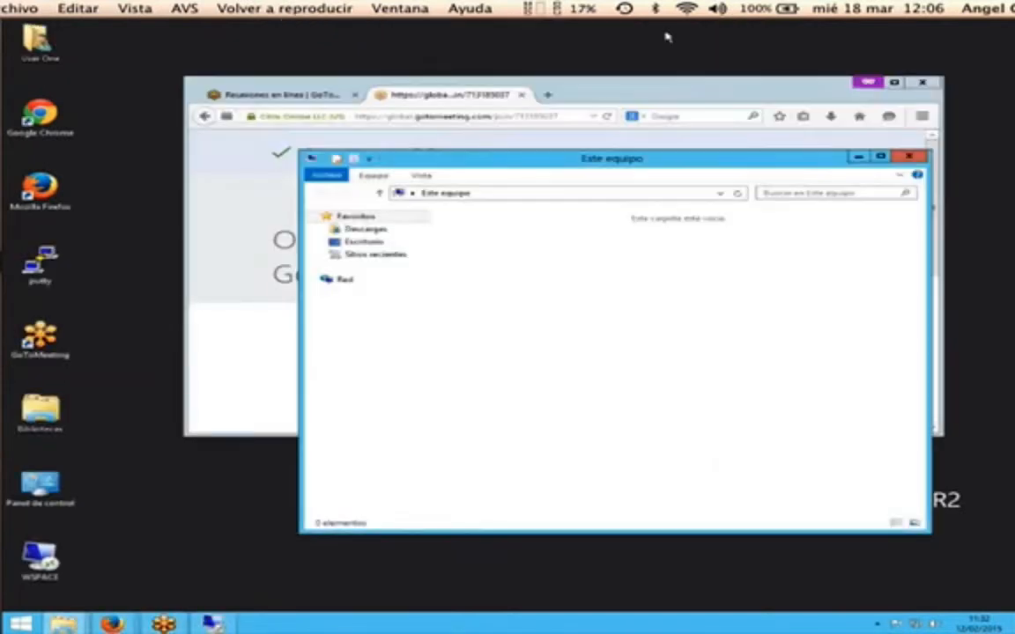
left_click(211, 624)
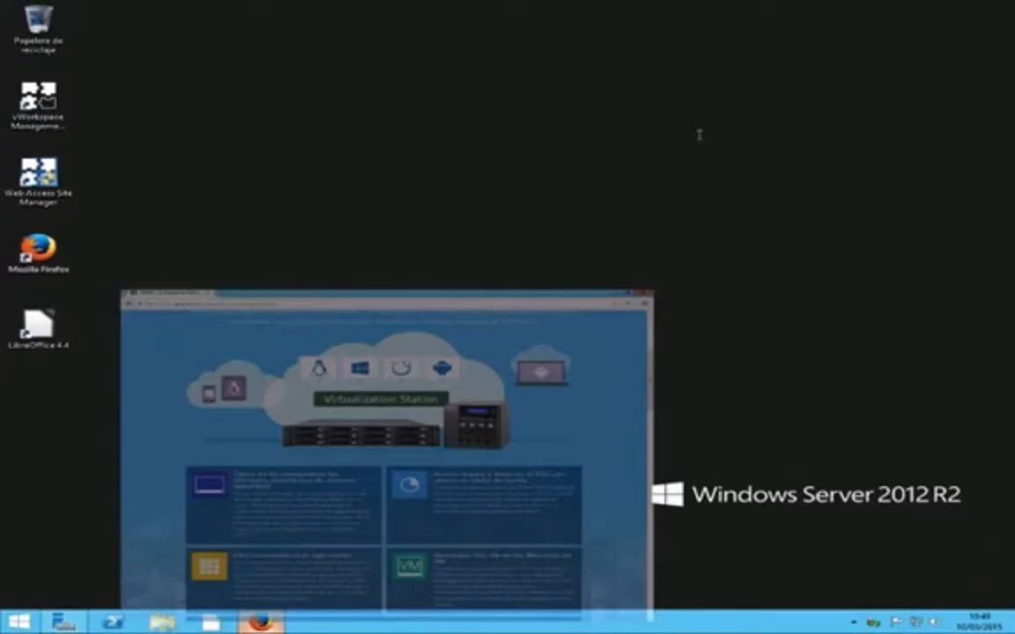
double_click(55, 121)
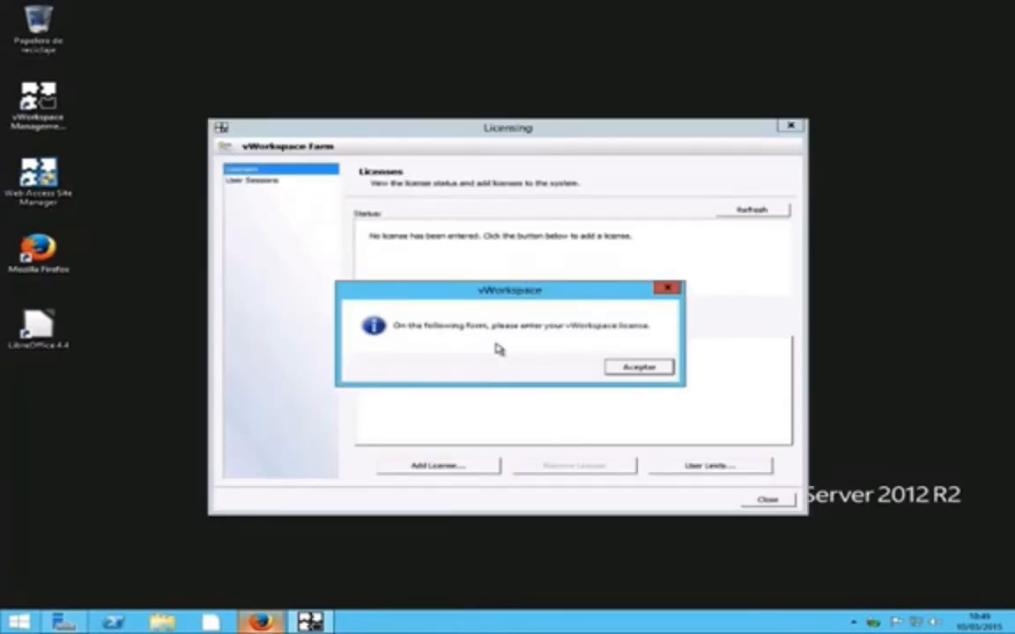
left_click(627, 365)
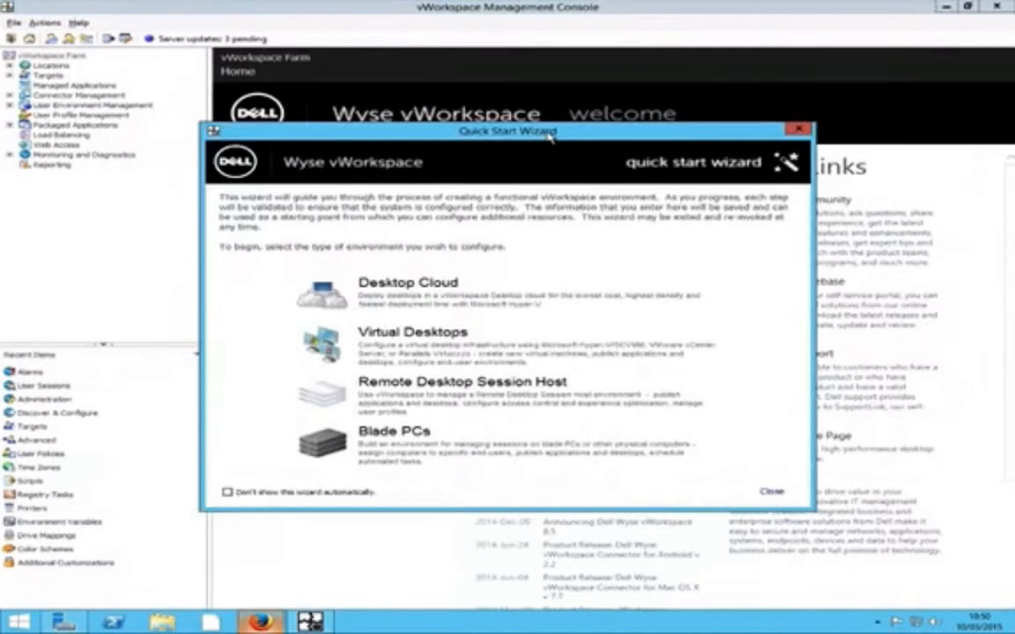
- Close the Quick Start Wizard that offers the four environment types
left_click_drag(550, 134, 538, 115)
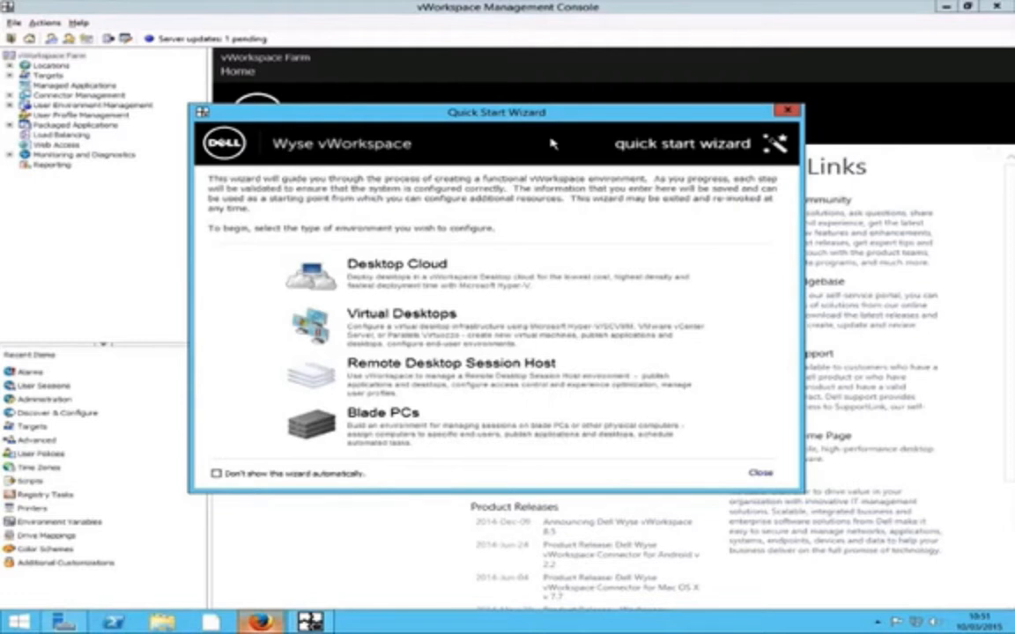
left_click(785, 112)
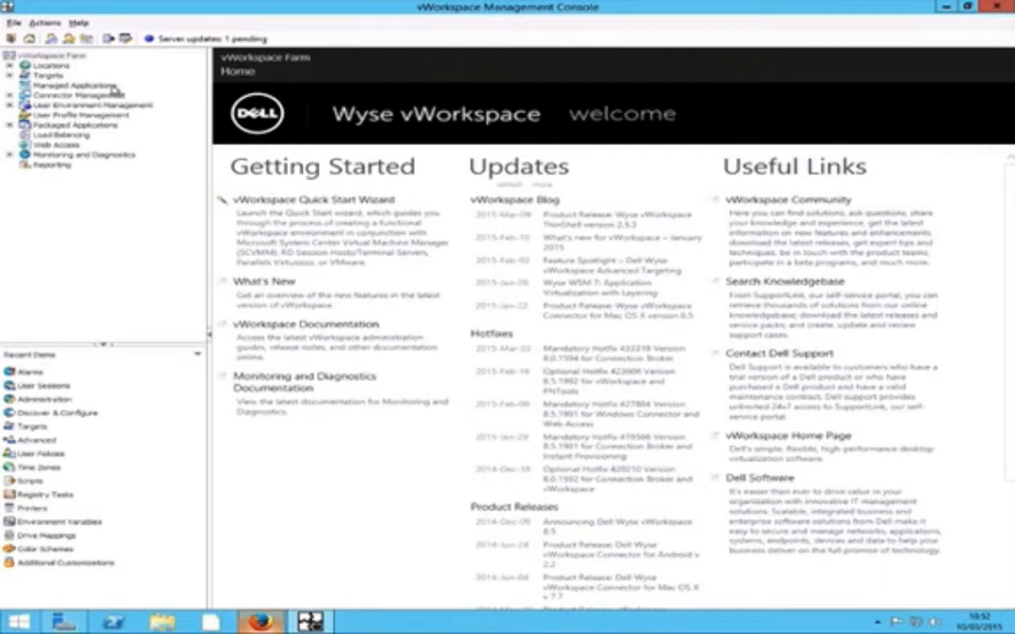
- Expand Locations > Location1 > Connection Brokers, select VWORKSPACE, and expand Session Hosts
left_click(11, 65)
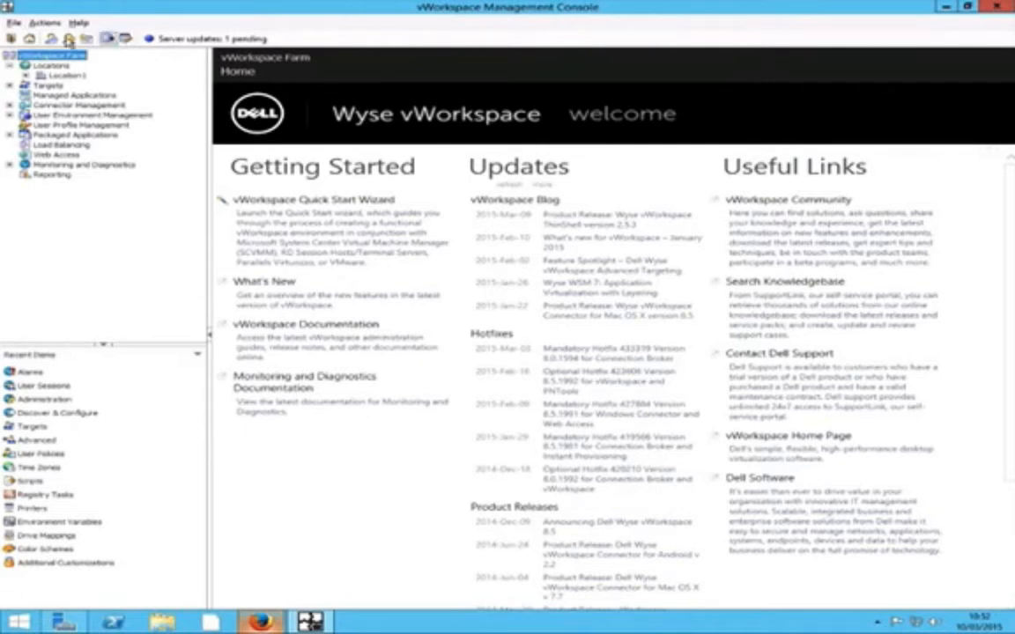
left_click(51, 67)
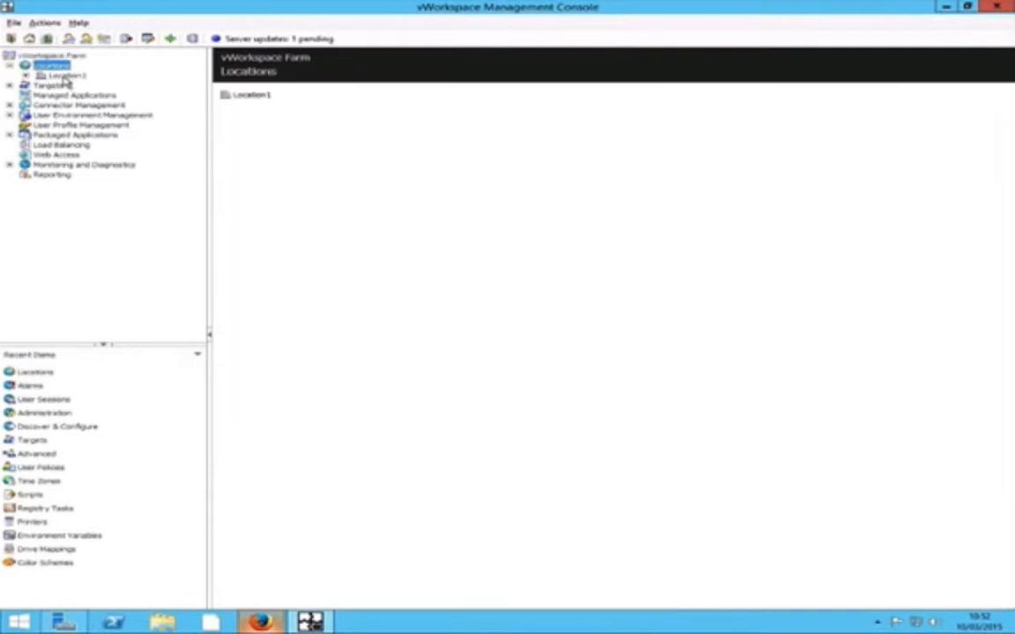
left_click(63, 78)
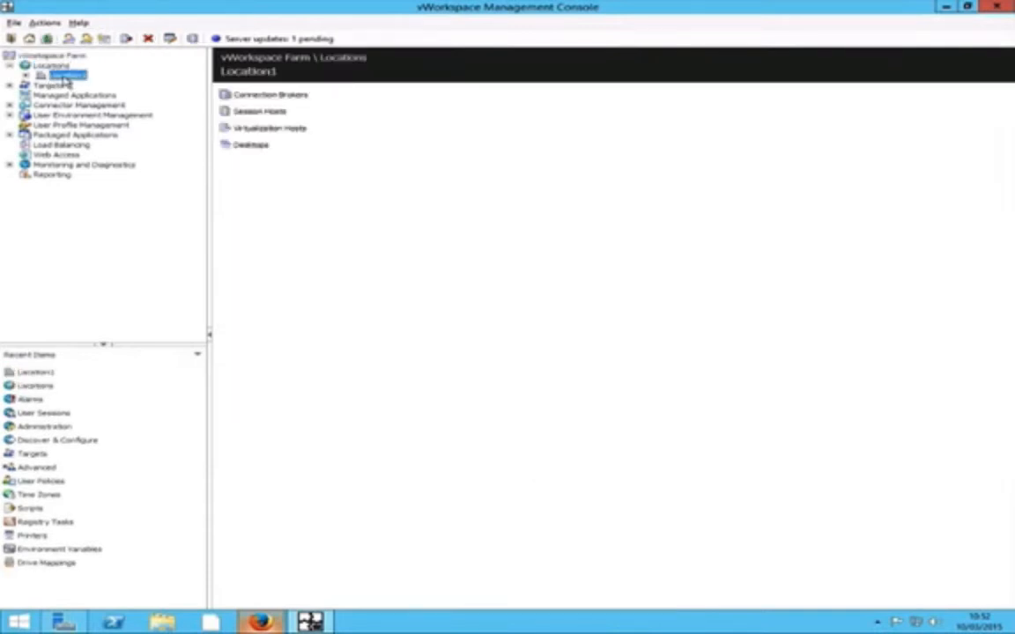
left_click(26, 76)
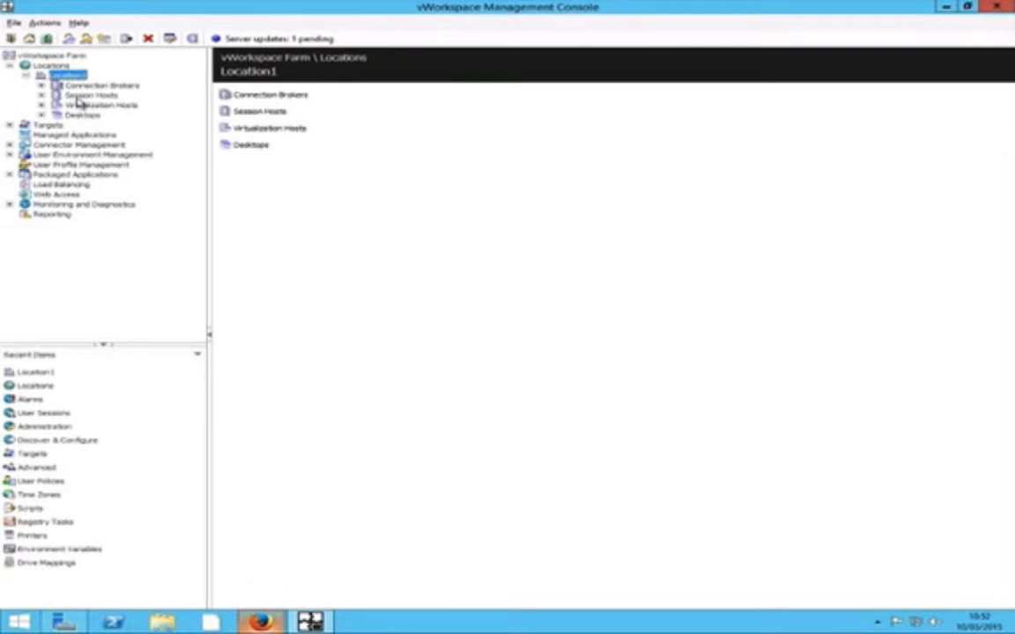
left_click(72, 84)
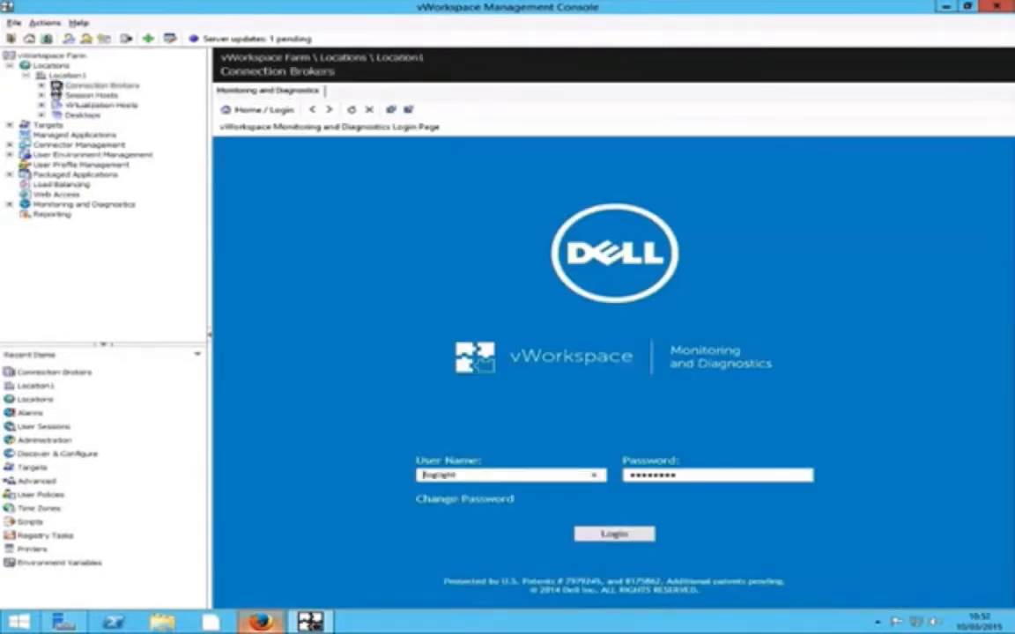
left_click(41, 85)
left_click(108, 95)
left_click(42, 105)
left_click(75, 105)
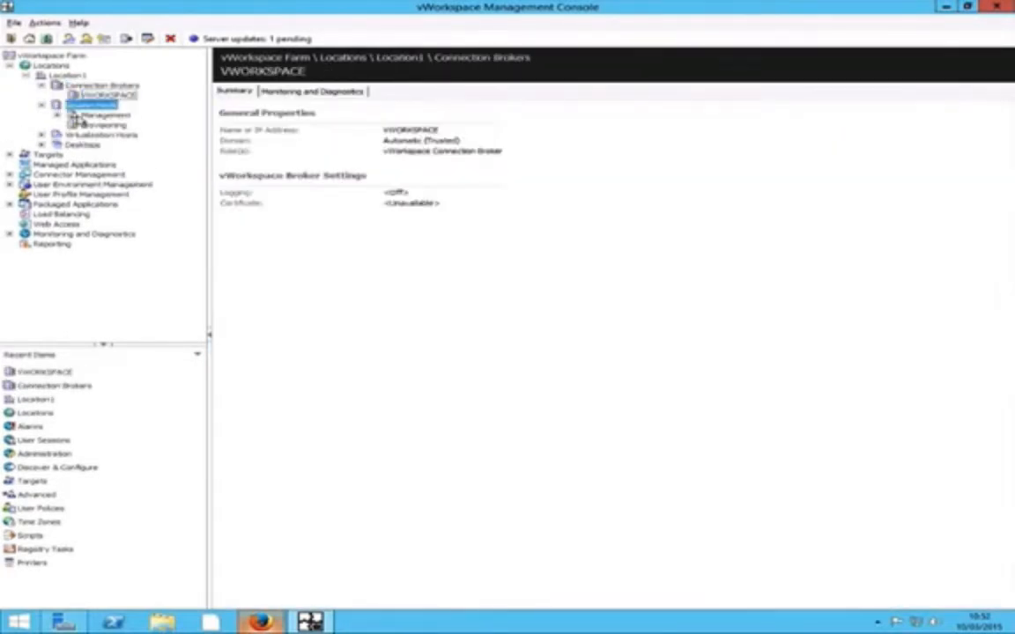
- Open the RDSH session host and browse its Users, Sessions, Processes and Applications tabs
left_click(58, 115)
left_click(108, 126)
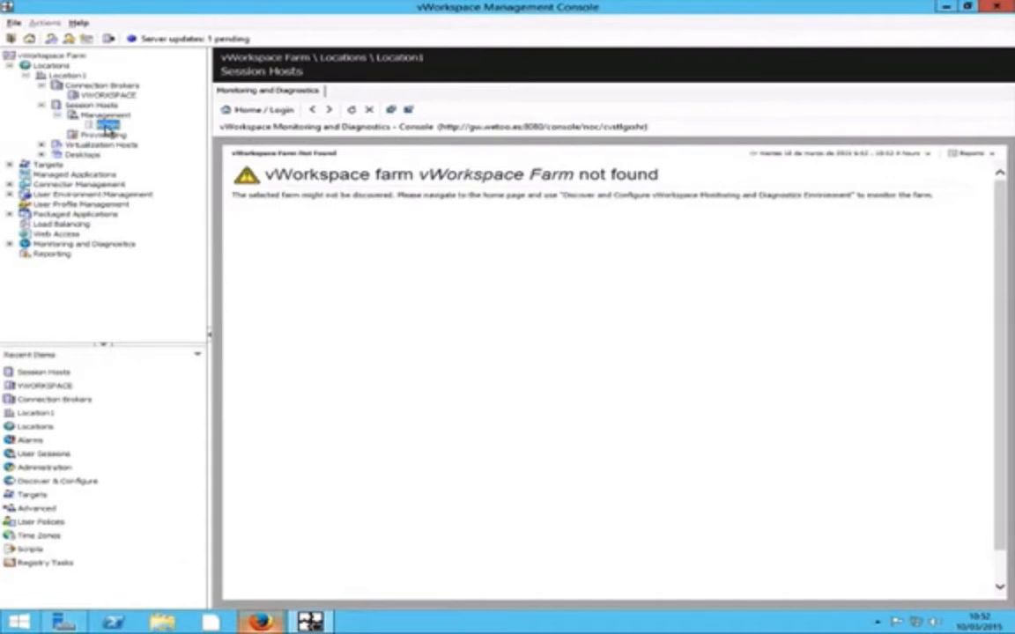
double_click(108, 126)
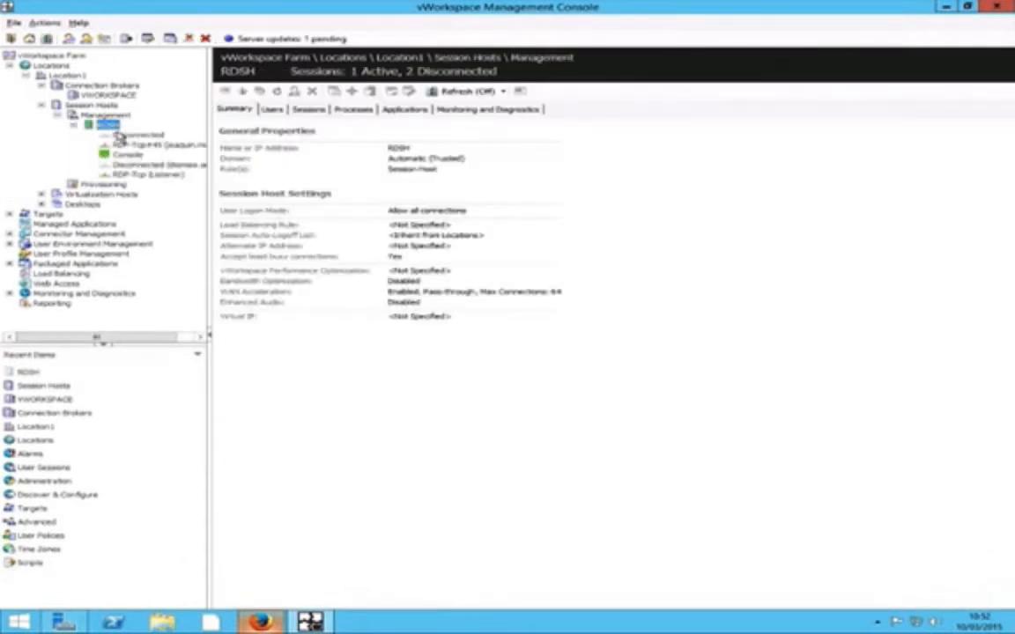
left_click(273, 109)
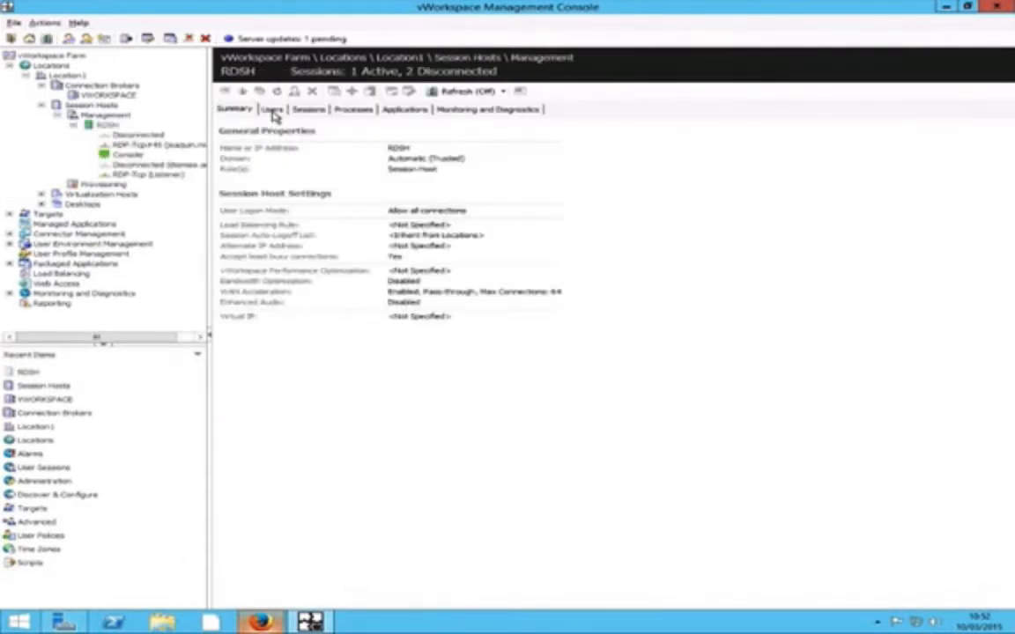
left_click(315, 109)
left_click(352, 109)
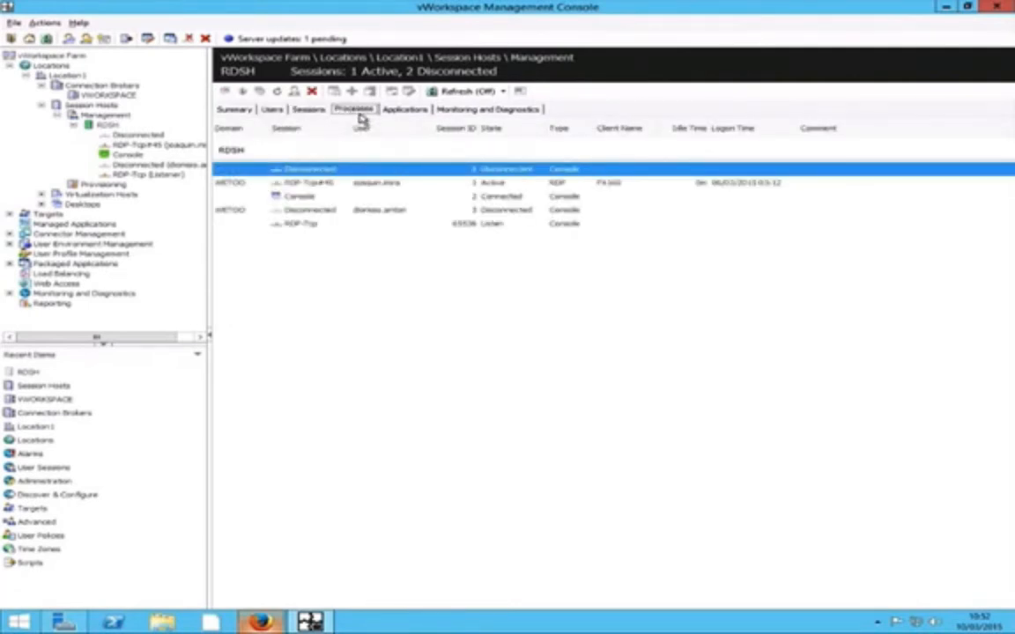
left_click(392, 109)
left_click(353, 109)
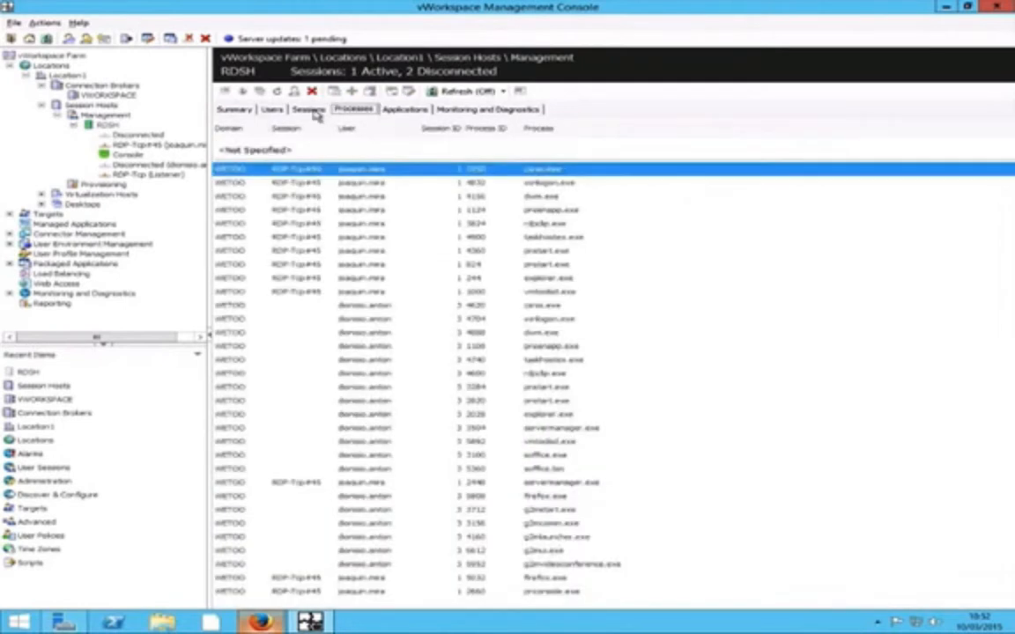
left_click(308, 109)
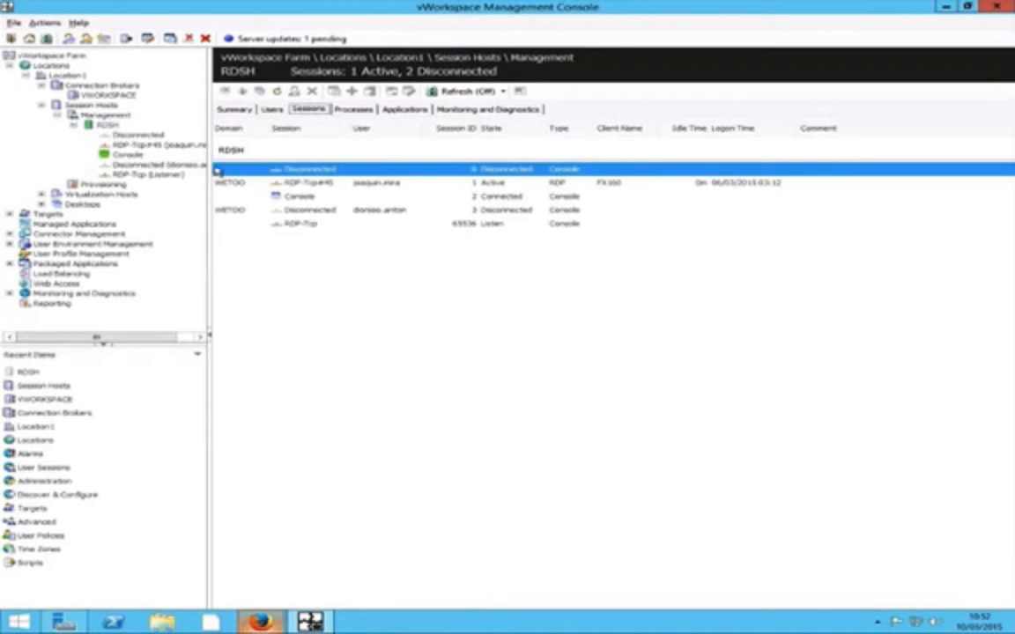
- Widen the tree pane, return to the RDSH summary, and select Virtualization Hosts
left_click_drag(211, 163, 257, 164)
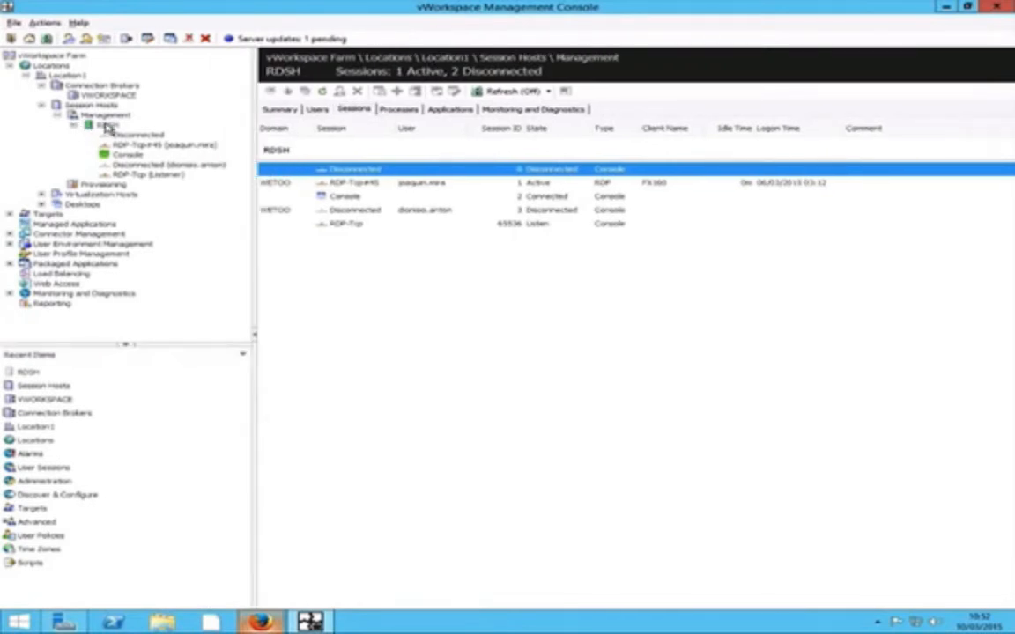
left_click(108, 125)
left_click(317, 109)
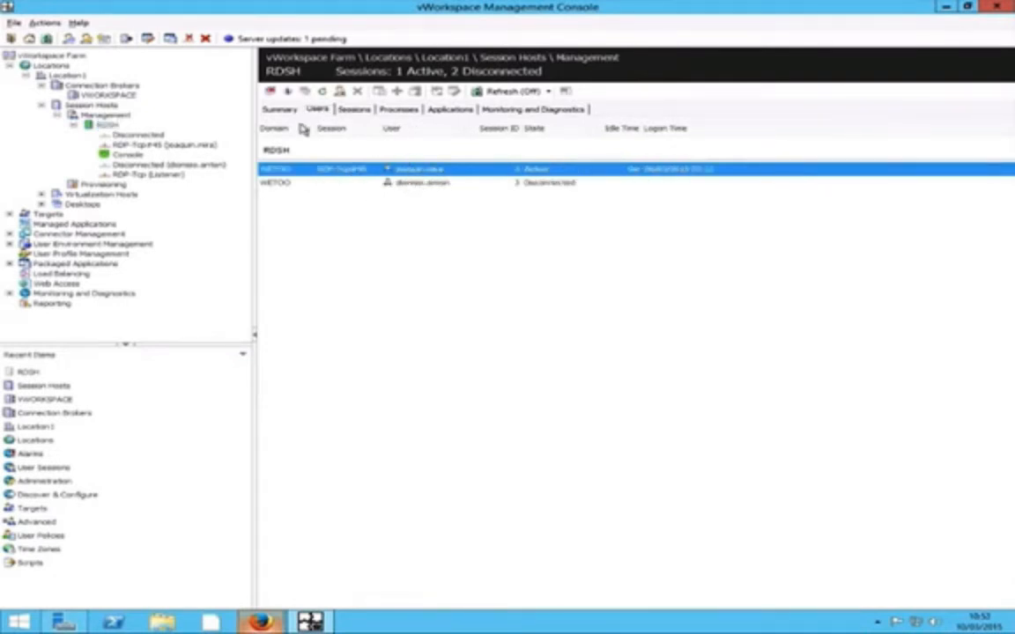
left_click(280, 110)
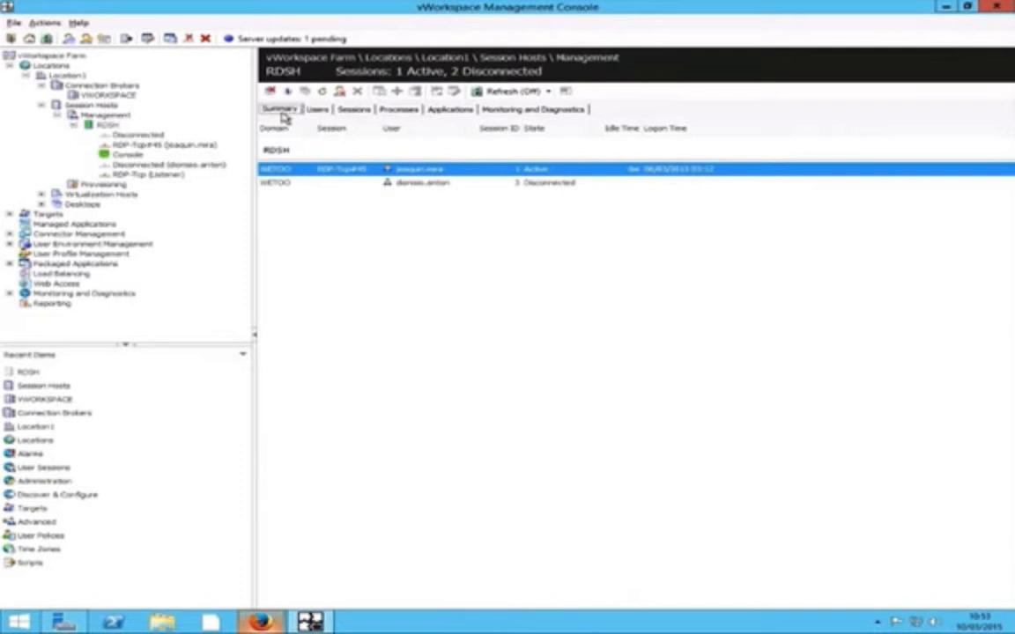
left_click(74, 124)
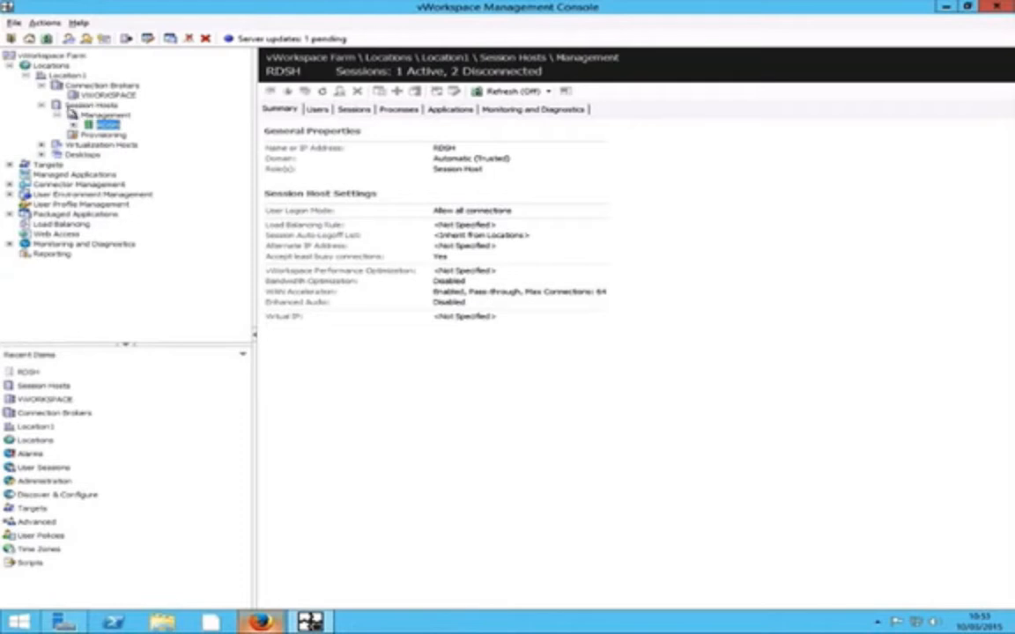
left_click(56, 144)
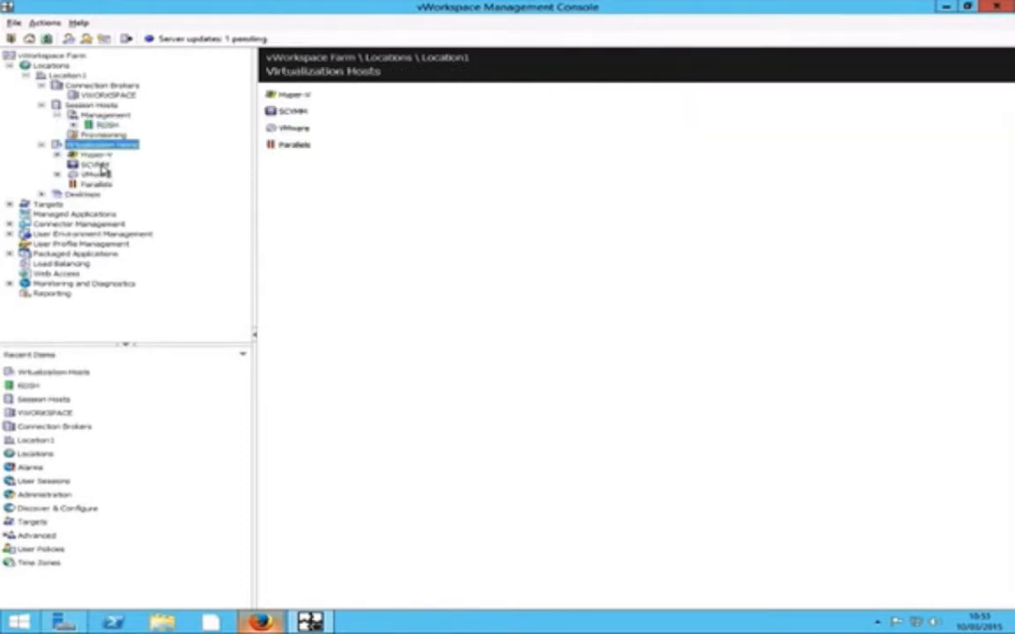
- Select SCVMM, then show the Hyper-V host's HyperCache parent VHDs
left_click(97, 165)
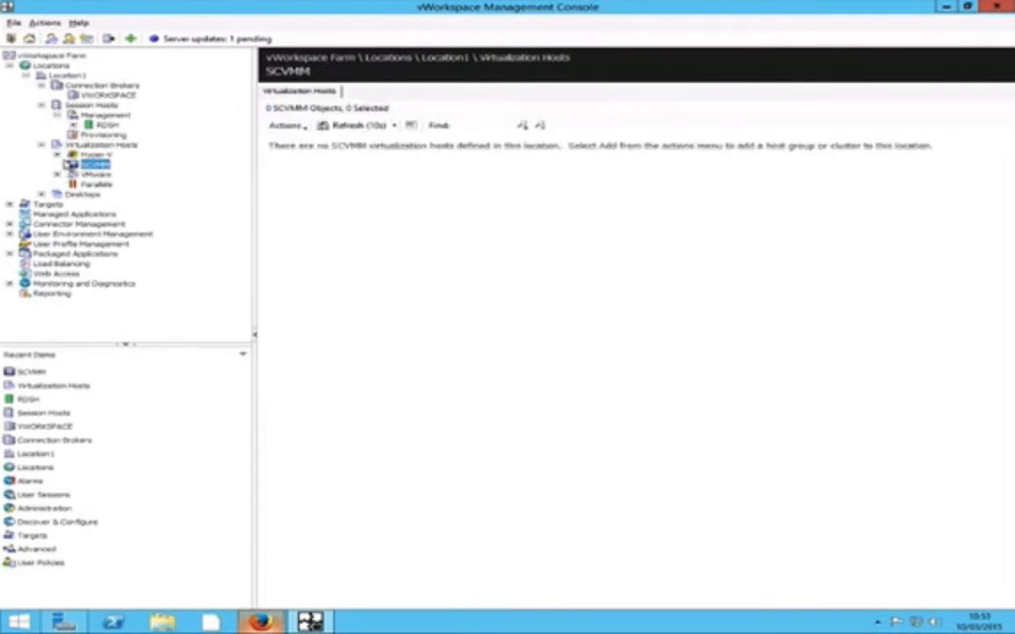
left_click(57, 154)
left_click(115, 167)
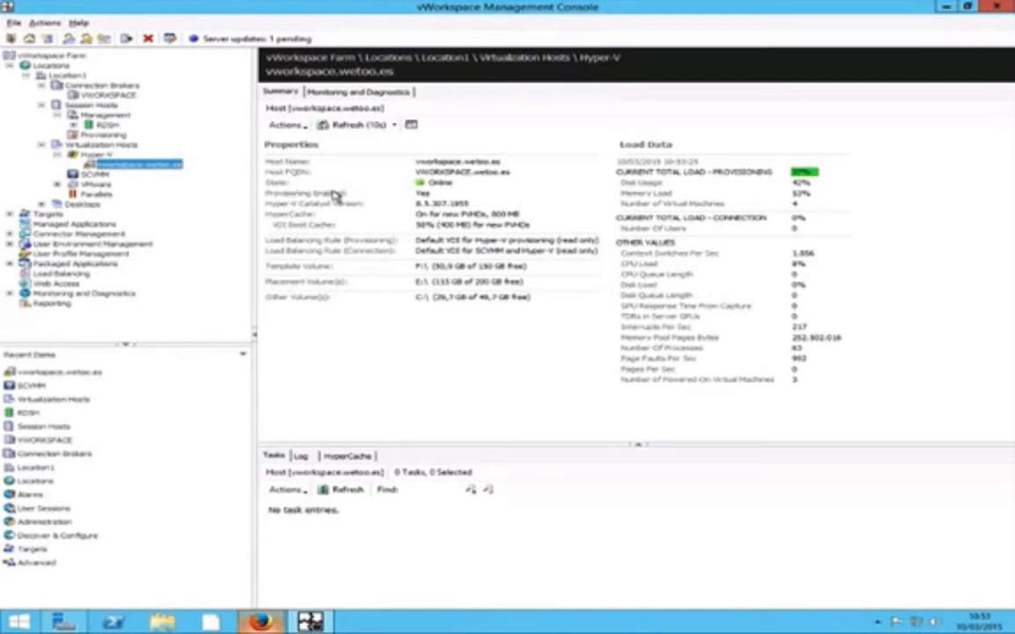
left_click(346, 455)
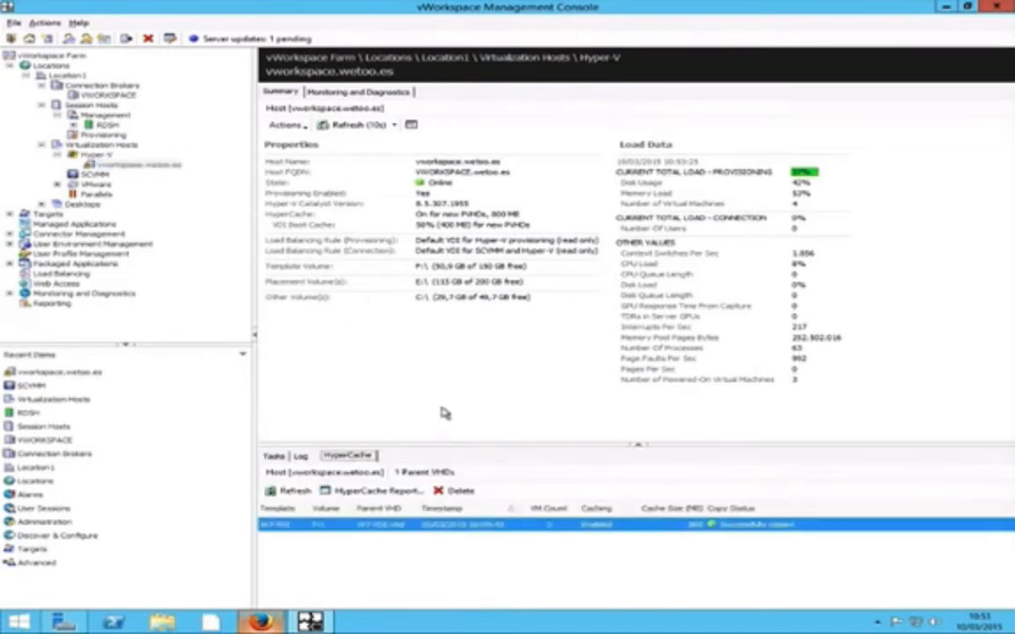
- Expand VMware and open the vCenter \ ANECLOUD datacenter properties
left_click(95, 185)
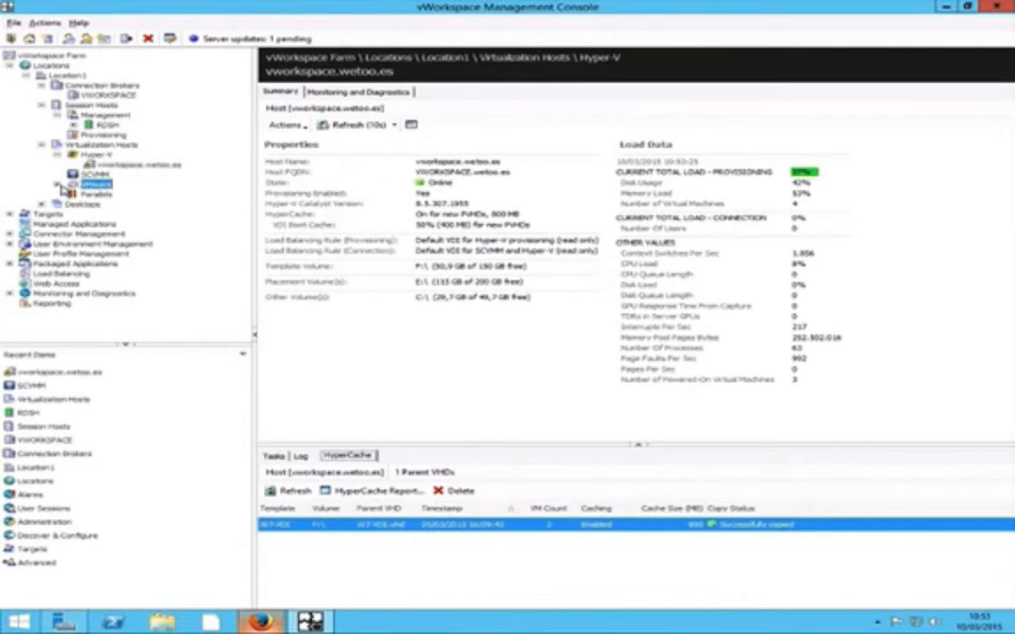
left_click(58, 184)
left_click(133, 195)
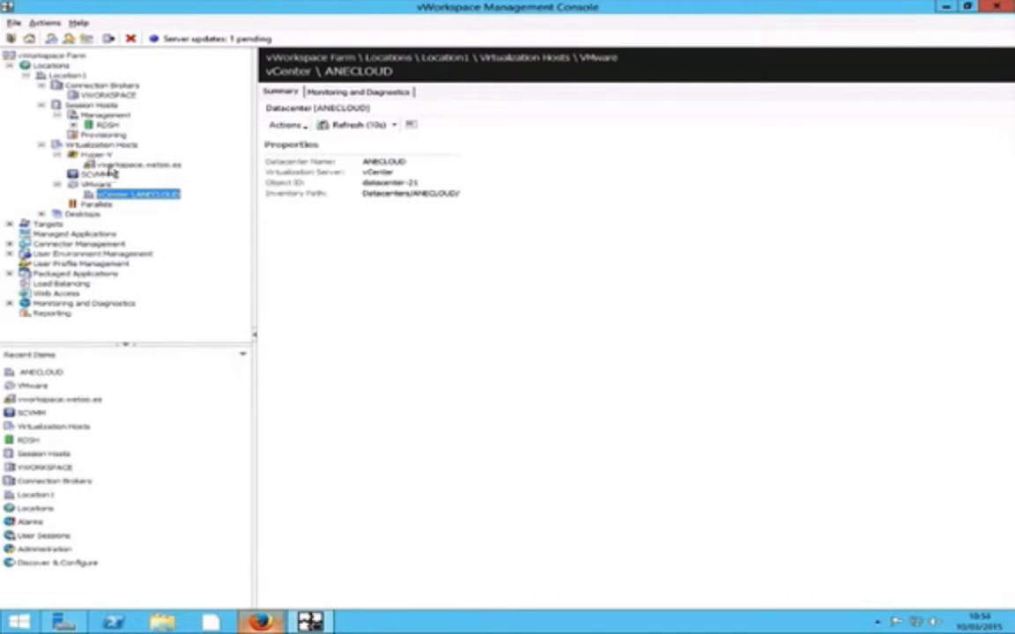
- View the desktop groups, then open Targets to see the Domain Users group
left_click(82, 214)
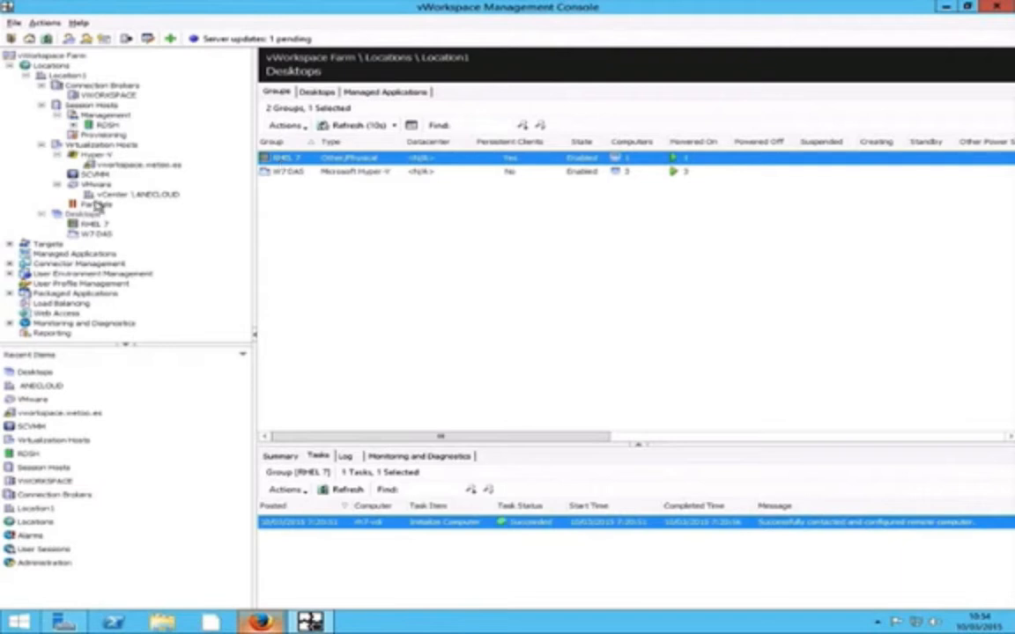
left_click(51, 246)
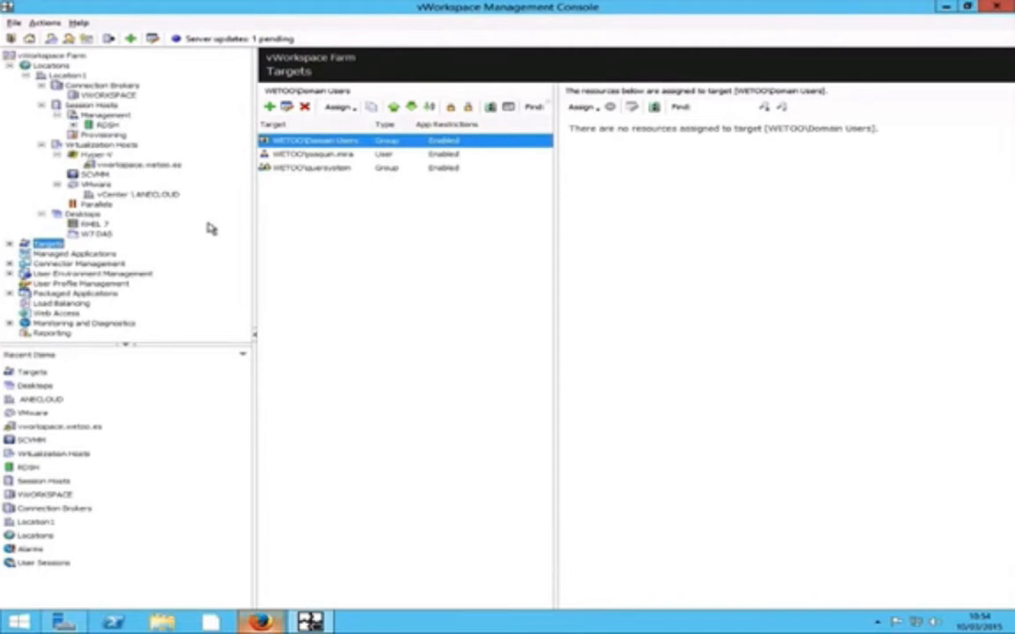
- Expand Targets and browse the Users, Groups, Device Addresses and Device Names target lists
left_click(9, 244)
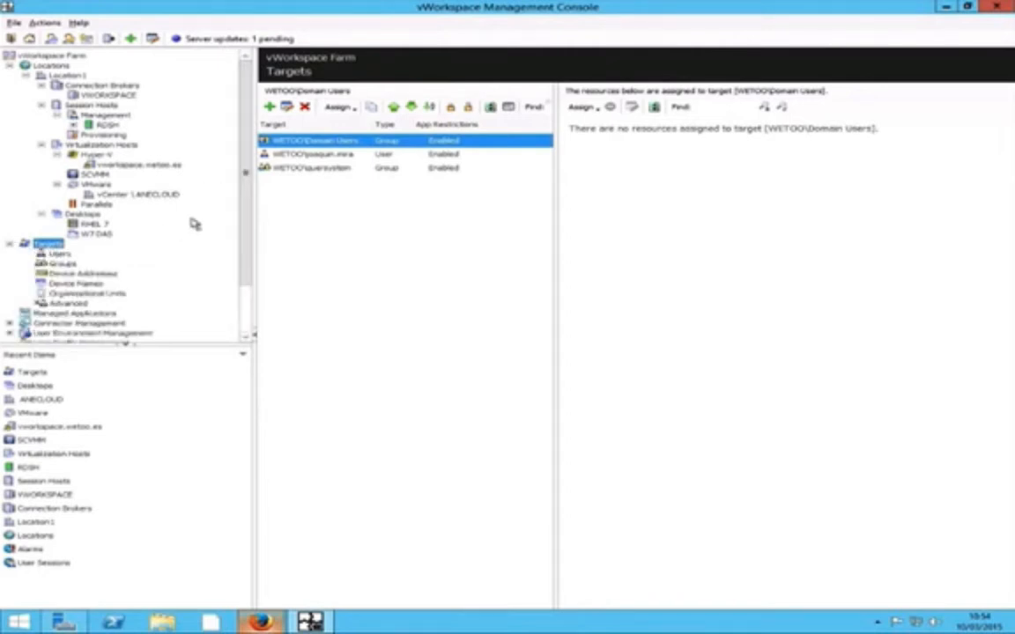
scroll(249, 202, "down", 1)
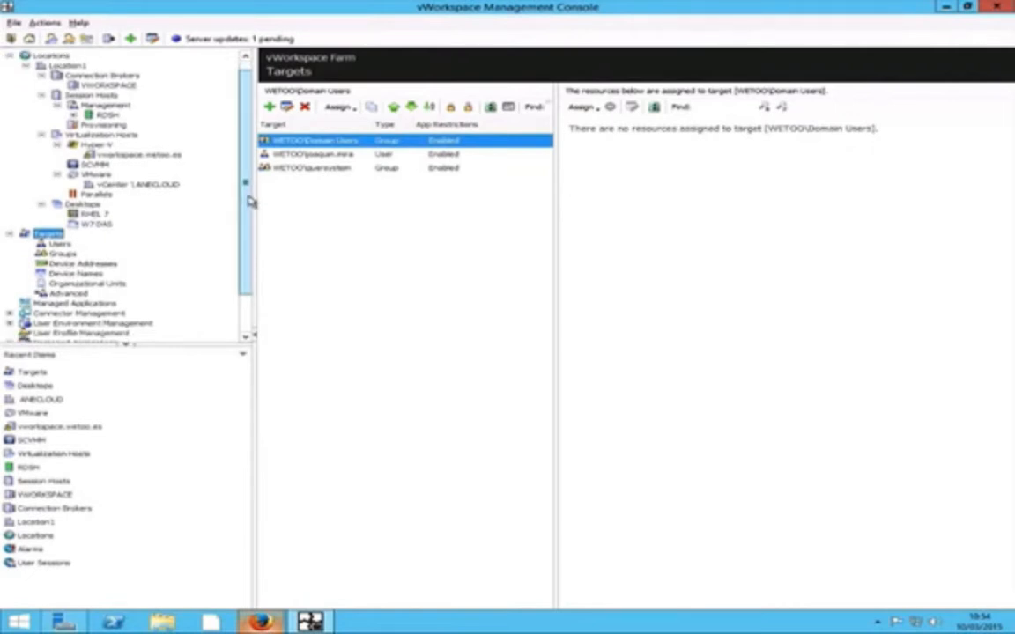
scroll(106, 217, "down", 1)
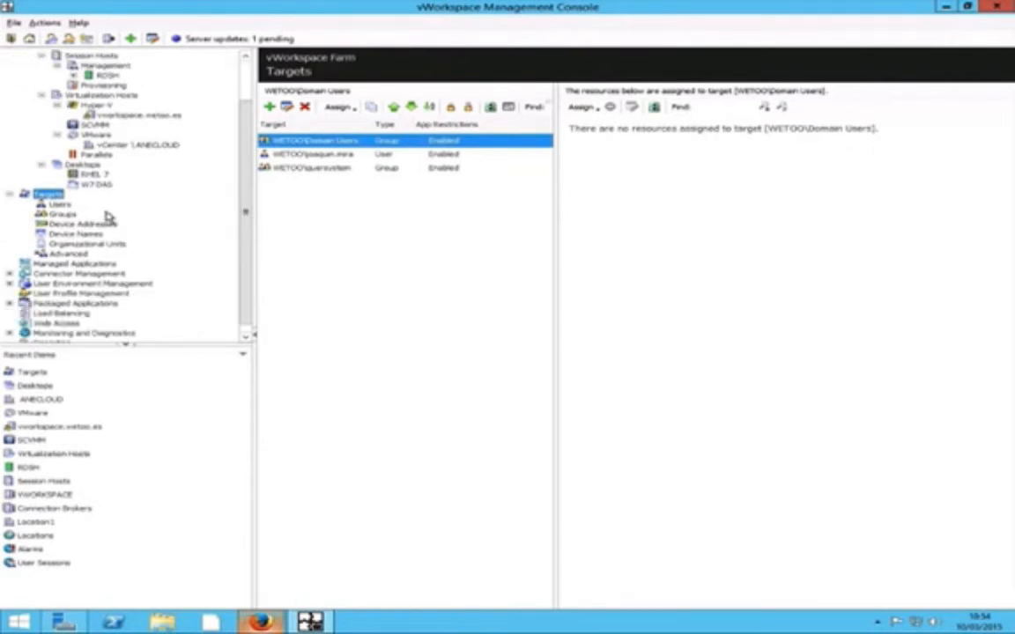
left_click(59, 203)
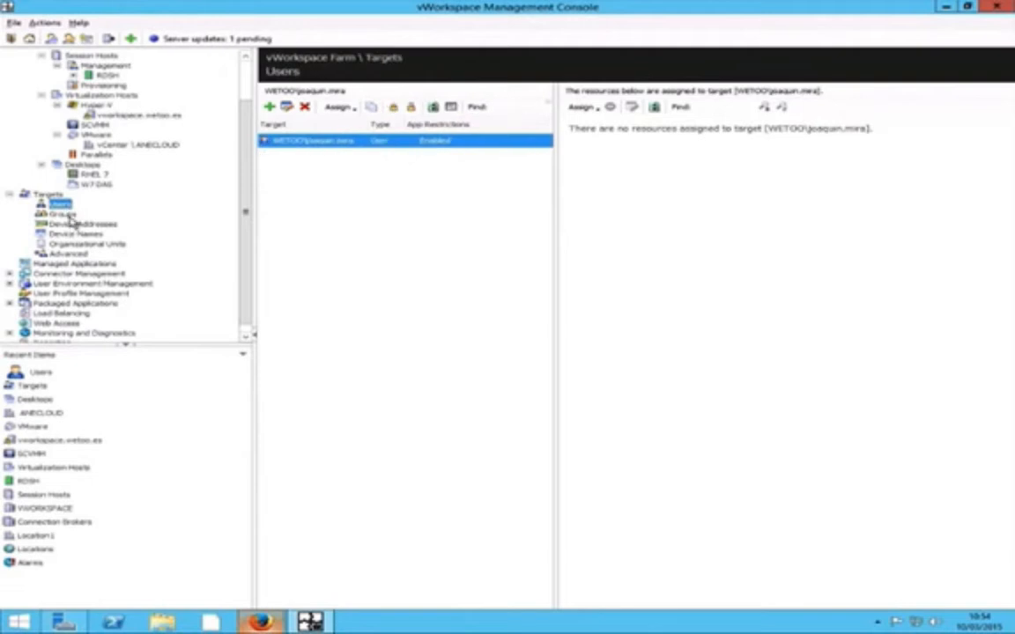
left_click(64, 214)
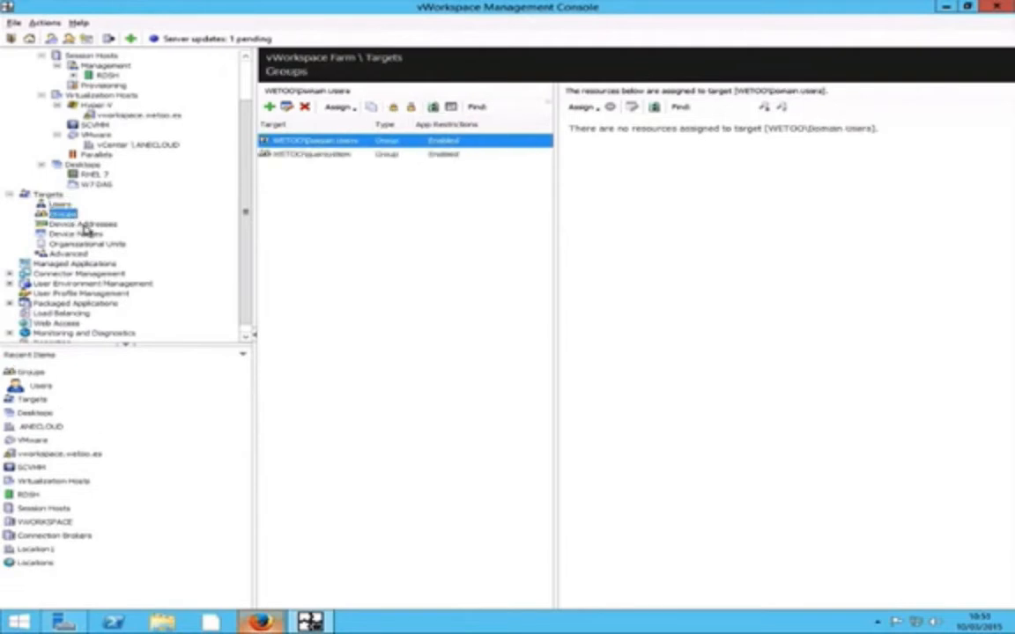
left_click(97, 226)
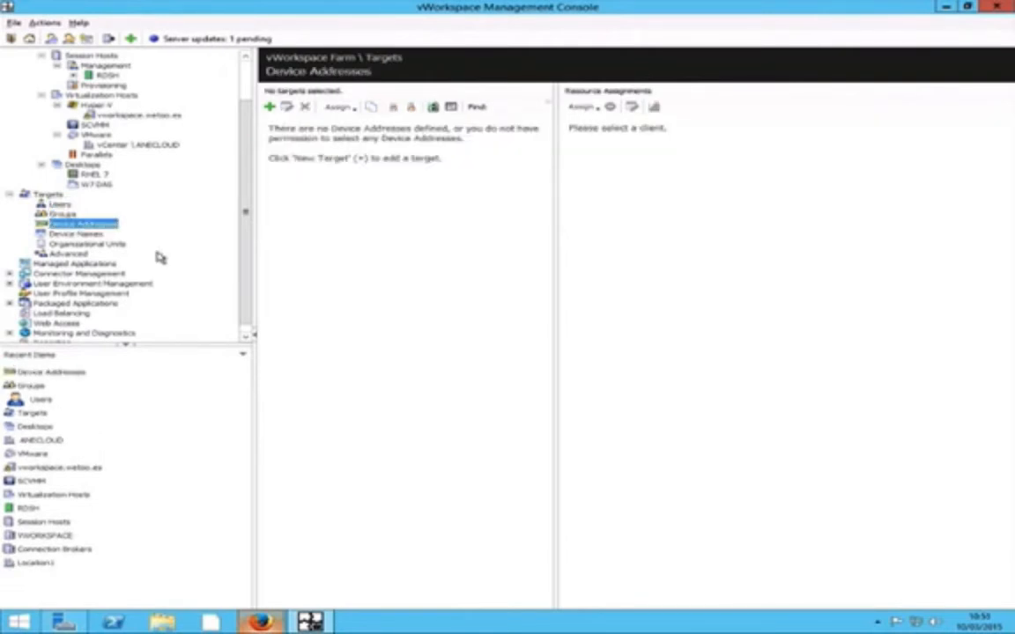
left_click(88, 234)
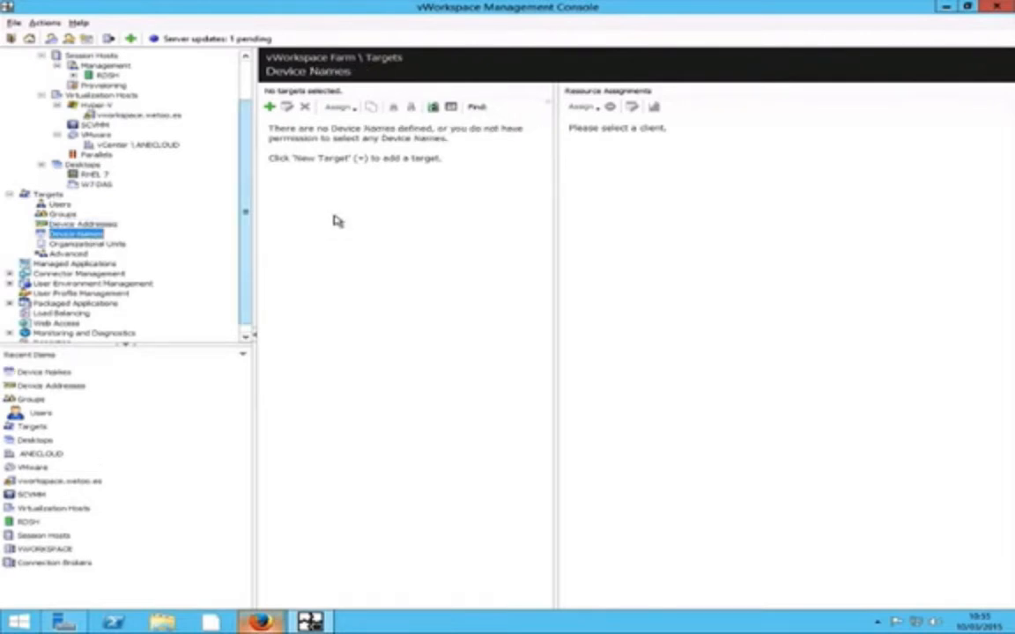
- Review the Organizational Units and Advanced targets, then start a new Advanced target
left_click(104, 245)
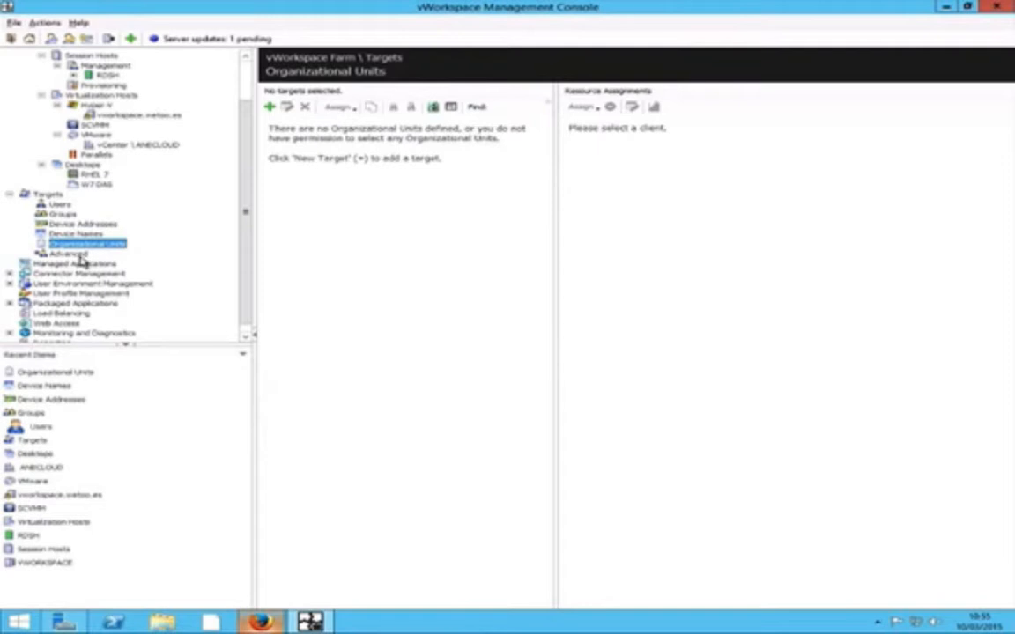
left_click(77, 255)
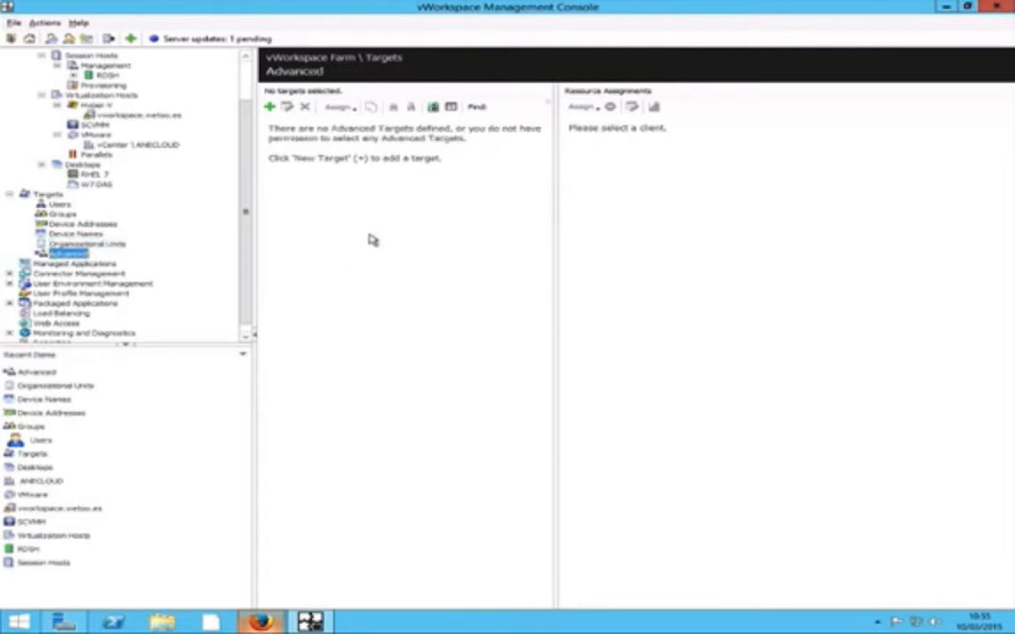
left_click(270, 107)
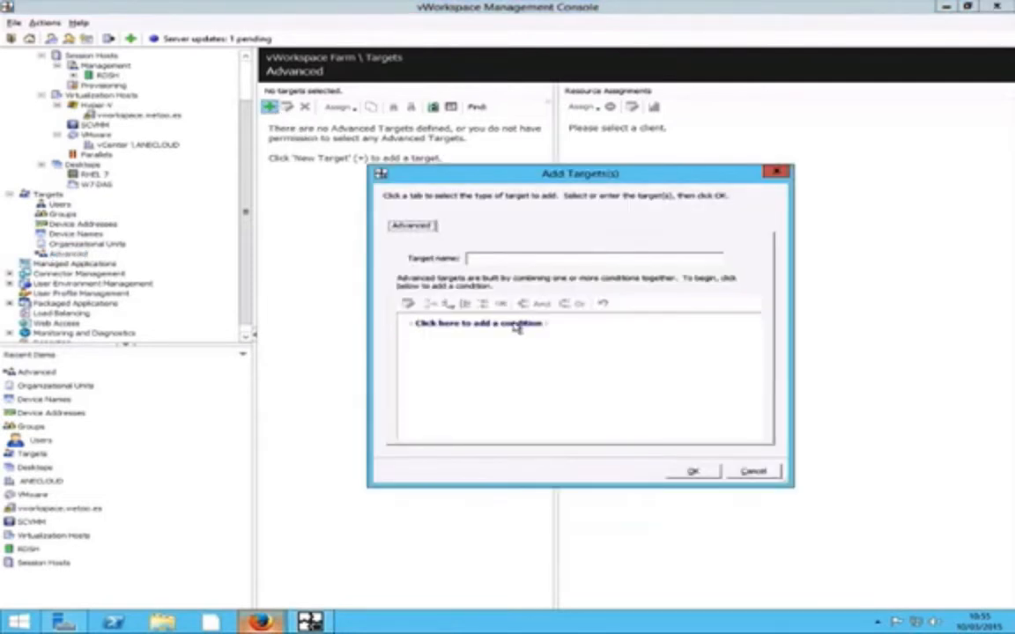
- Try Organizational Unit, Date, Web Access Site and Operating System condition fields, then discard the target
left_click(515, 324)
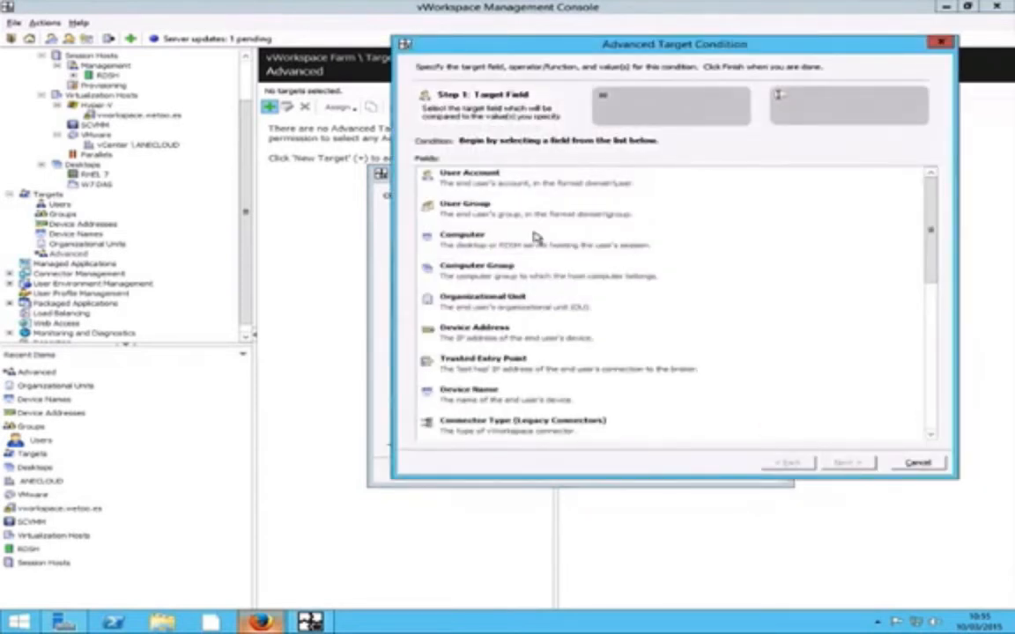
left_click(518, 310)
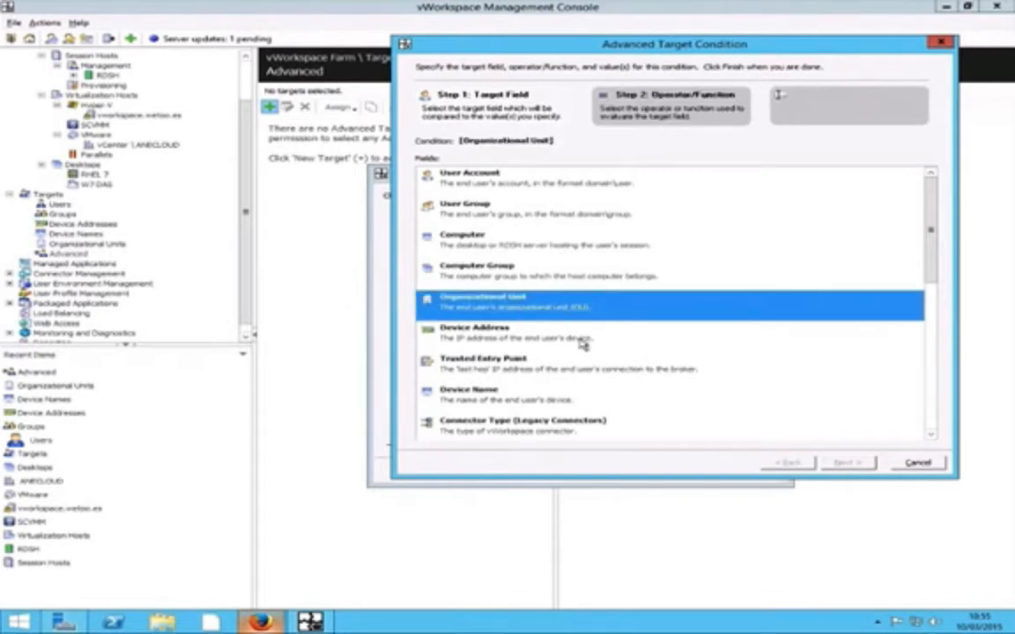
scroll(582, 352, "down", 6)
left_click(564, 306)
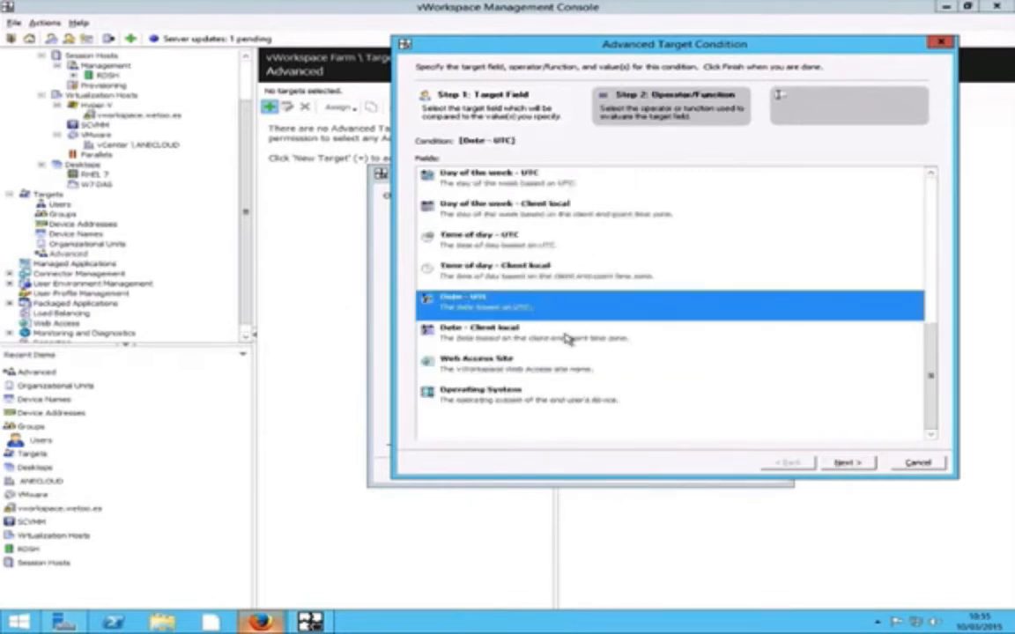
left_click(569, 338)
left_click(541, 372)
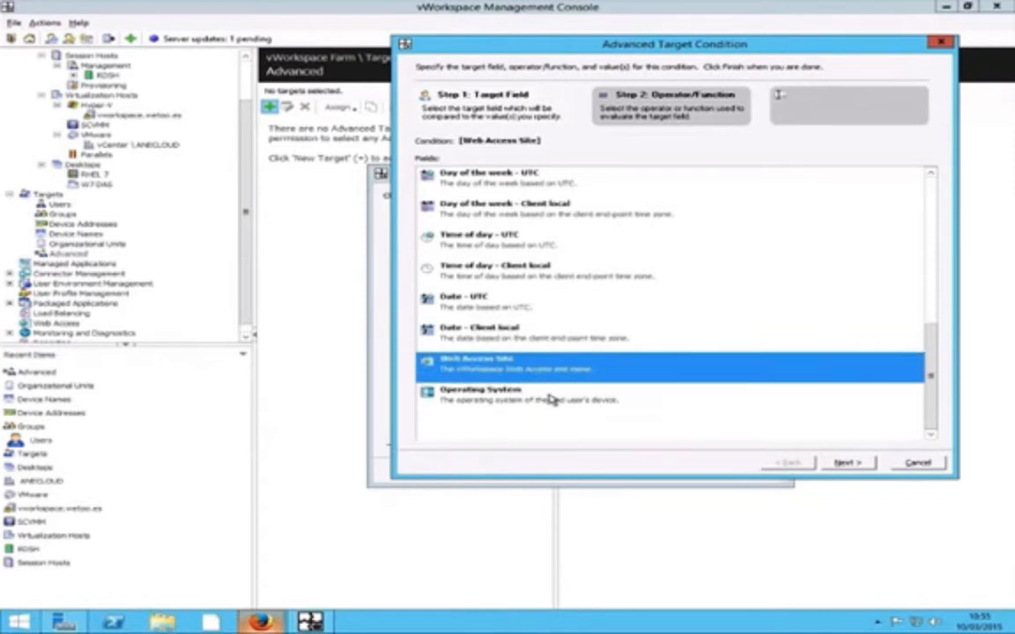
left_click(540, 399)
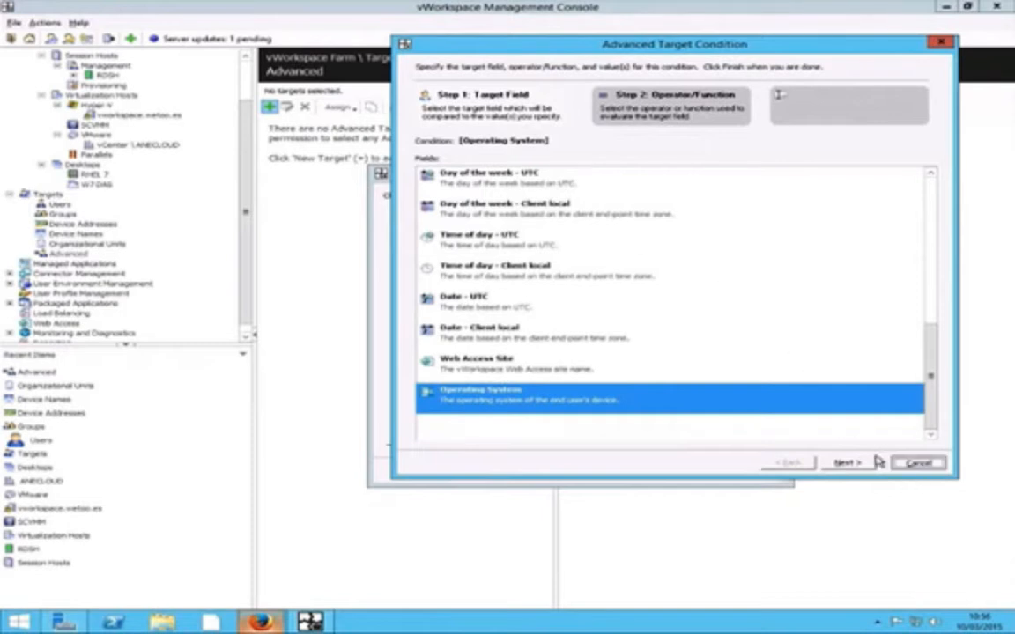
left_click(916, 462)
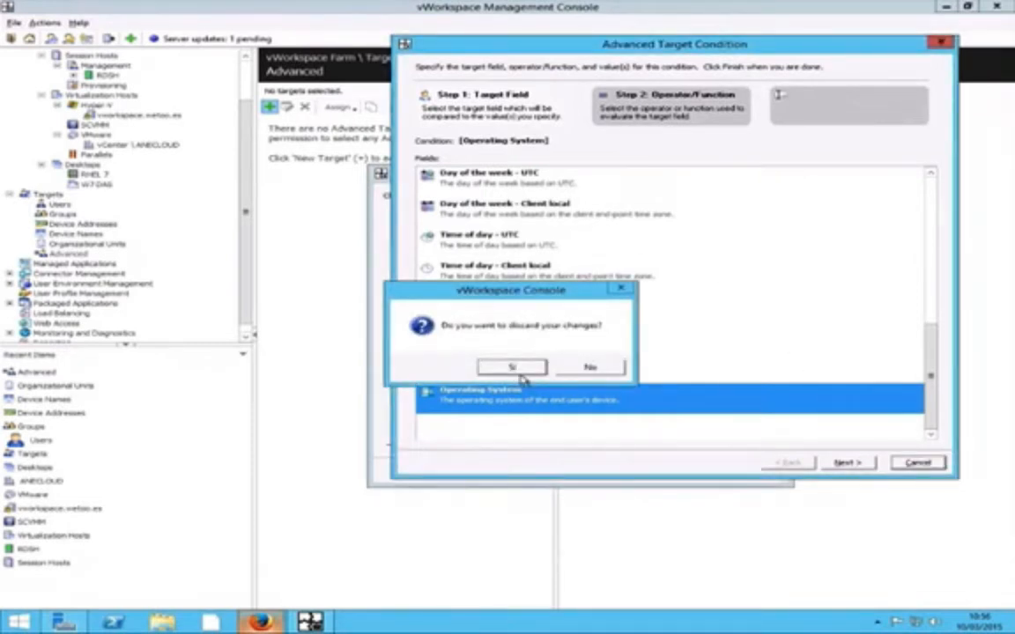
left_click(513, 367)
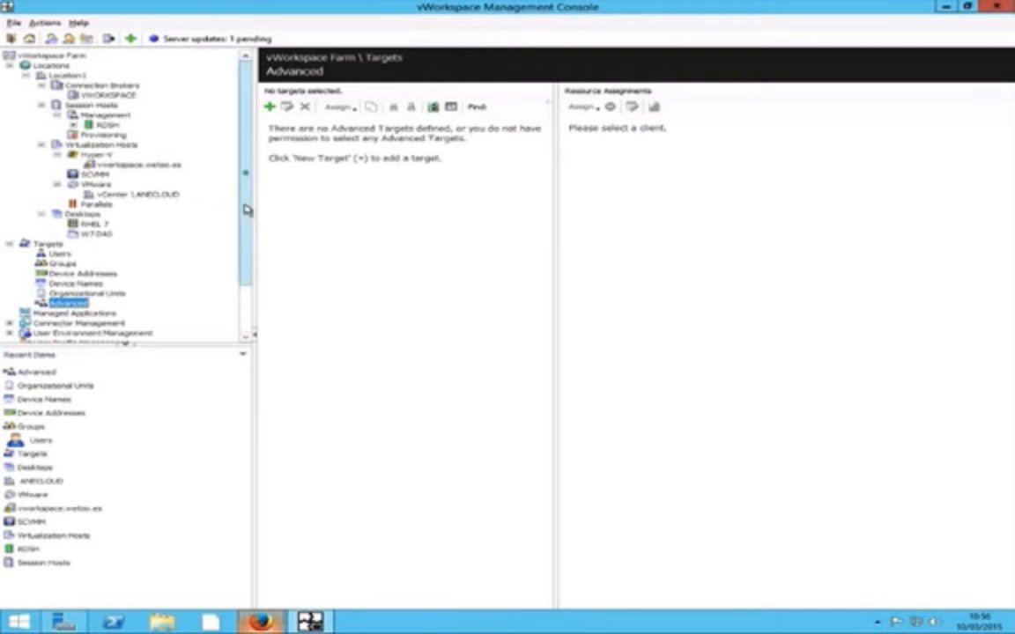
- Collapse Targets, list the Managed Applications and open RDSH's Managed Application Properties
left_click_drag(248, 207, 247, 265)
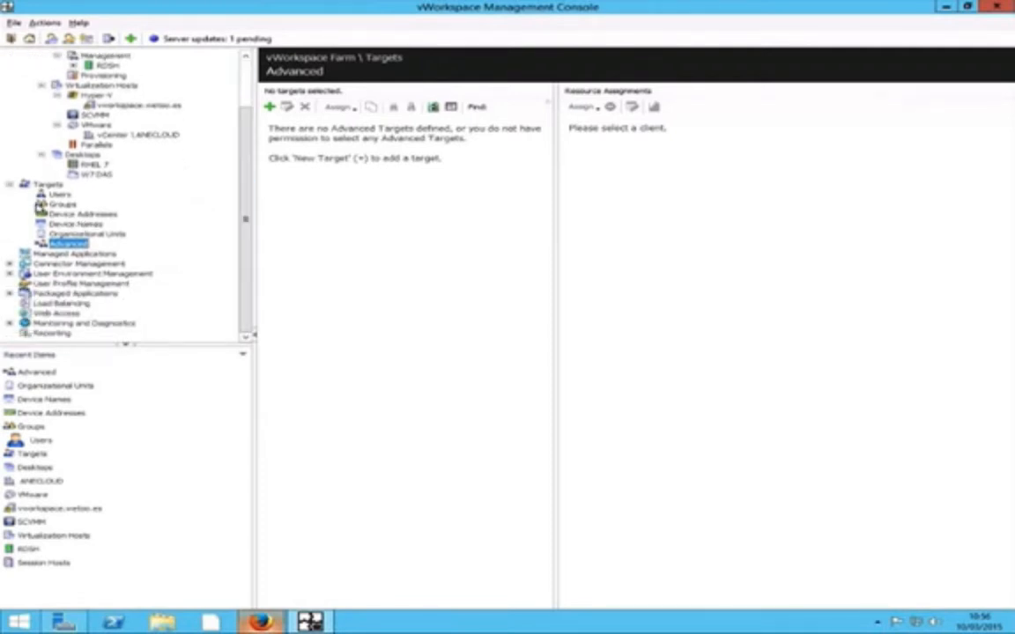
left_click(10, 184)
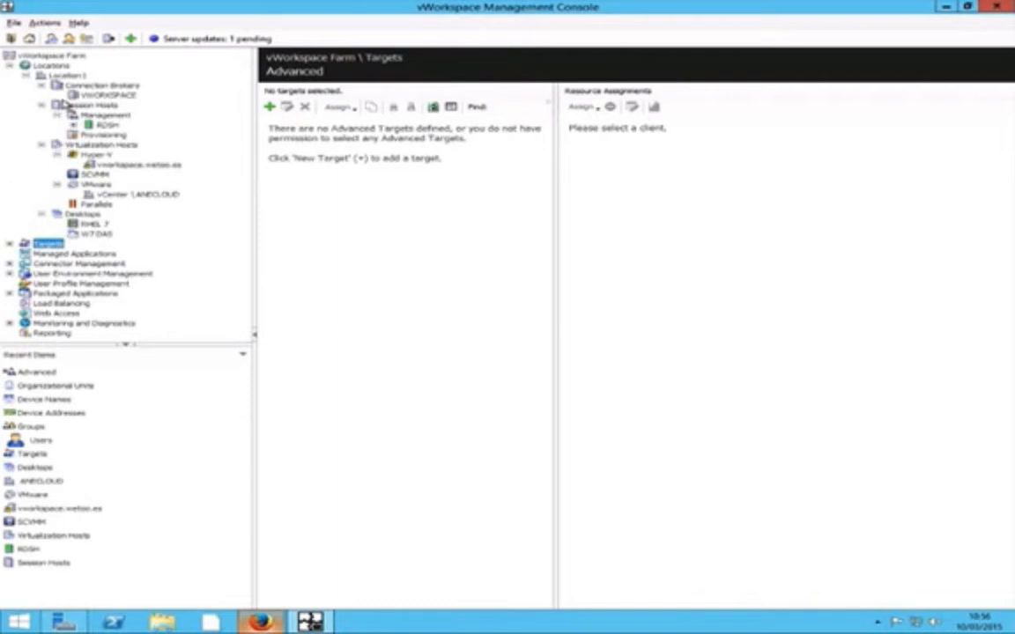
left_click(88, 255)
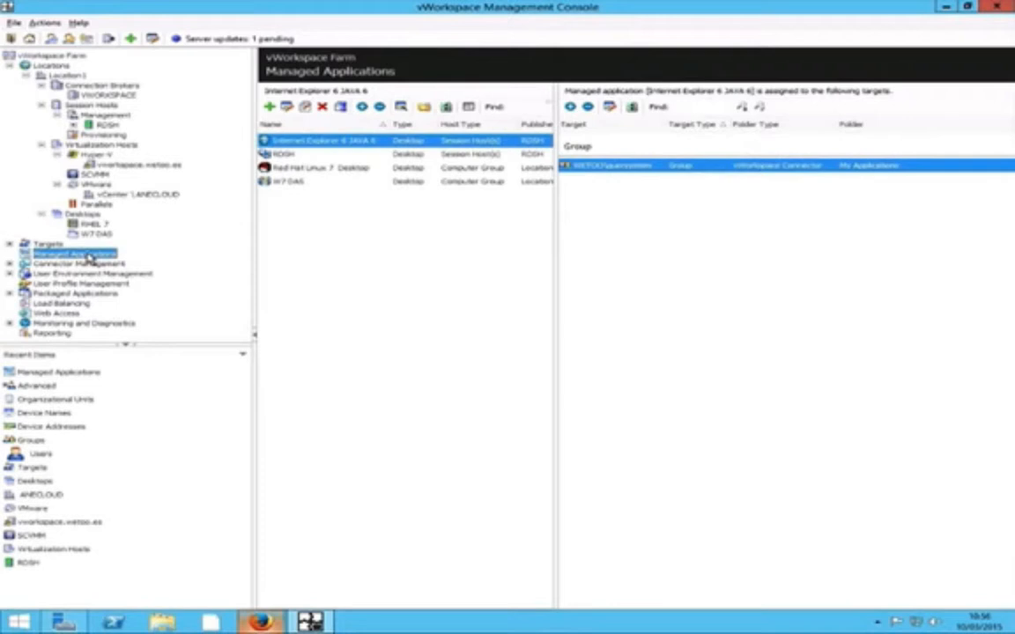
left_click(317, 155)
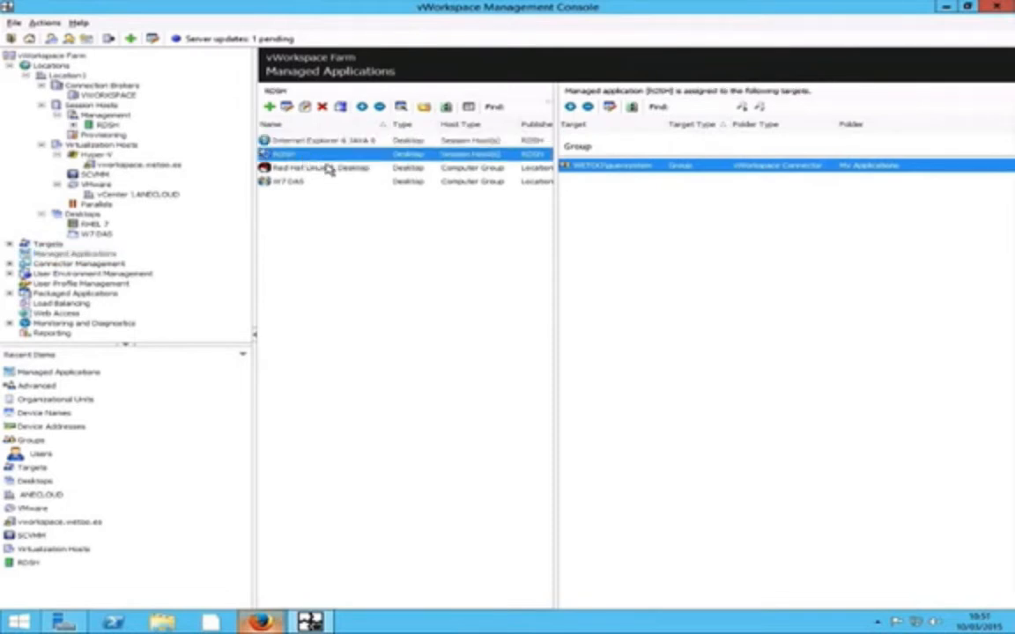
double_click(325, 159)
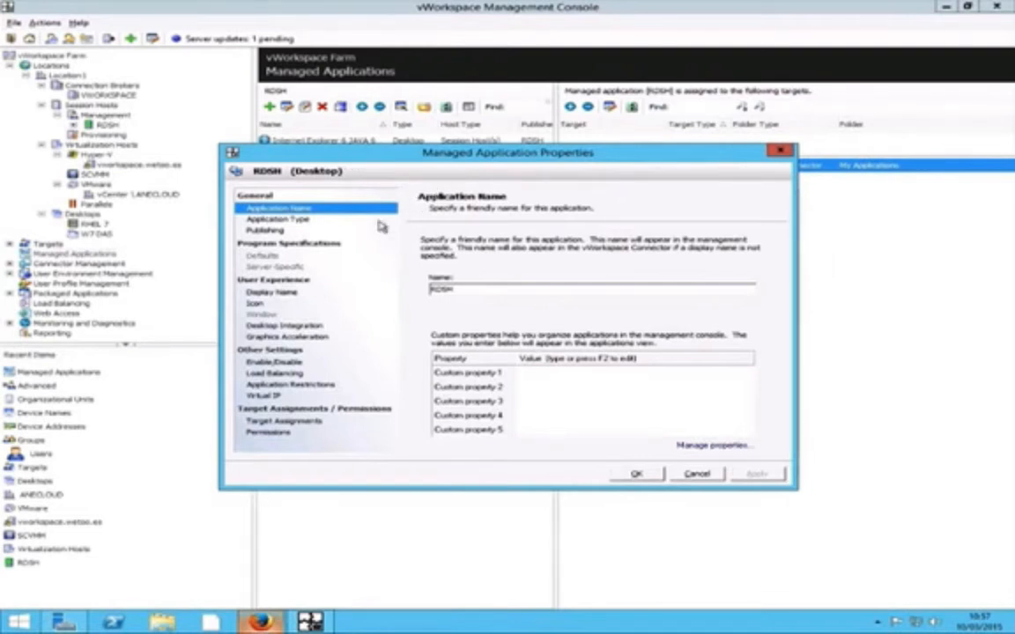
- Review RDSH's Application Type, Publishing, Display Name, Icon, Desktop Integration and Graphics Acceleration pages
left_click(293, 220)
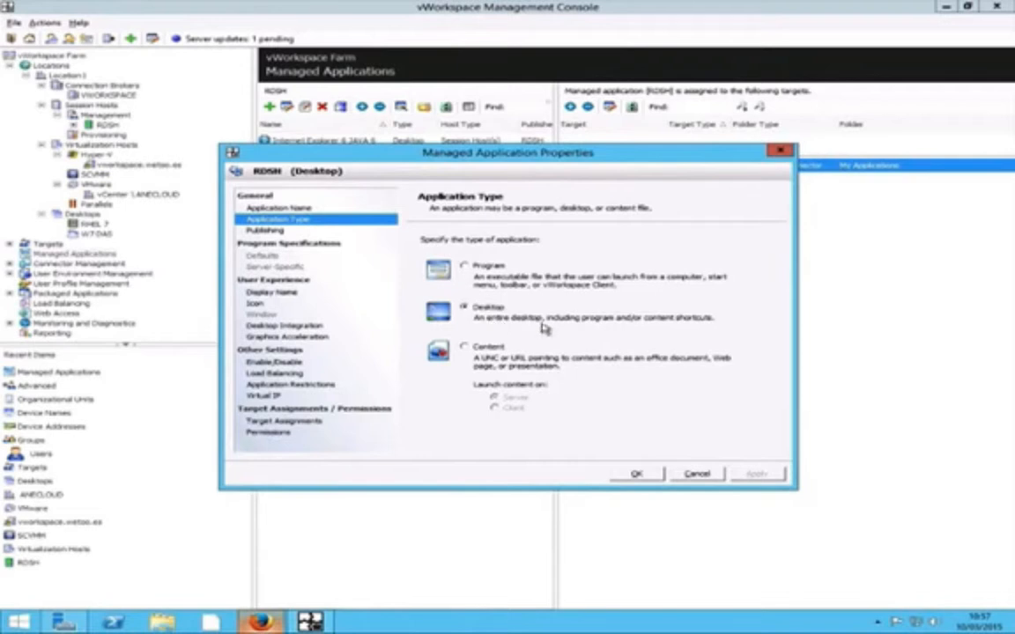
left_click(264, 231)
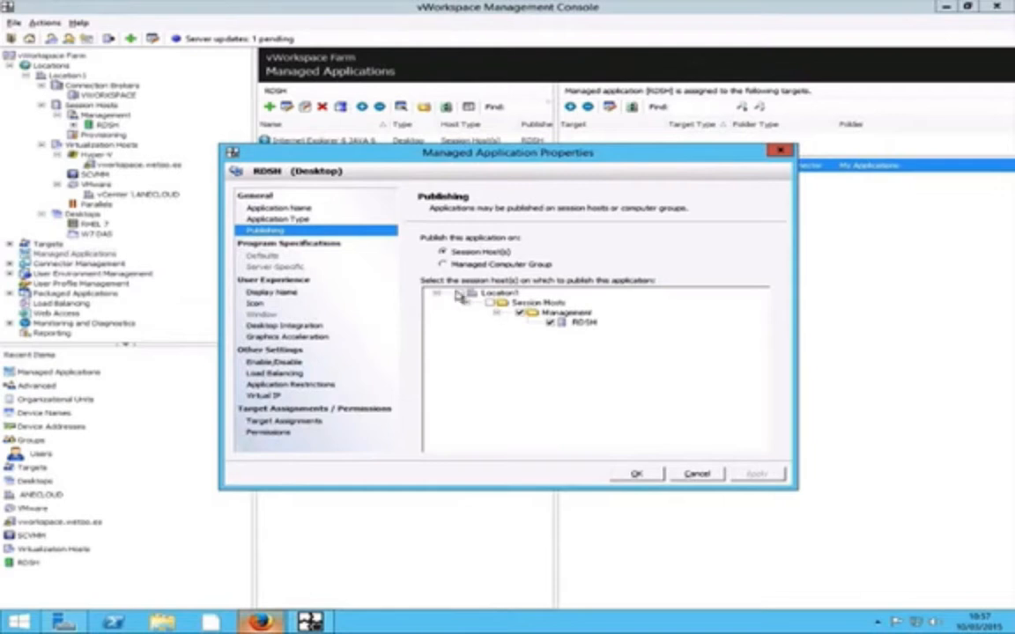
left_click(275, 292)
left_click(292, 304)
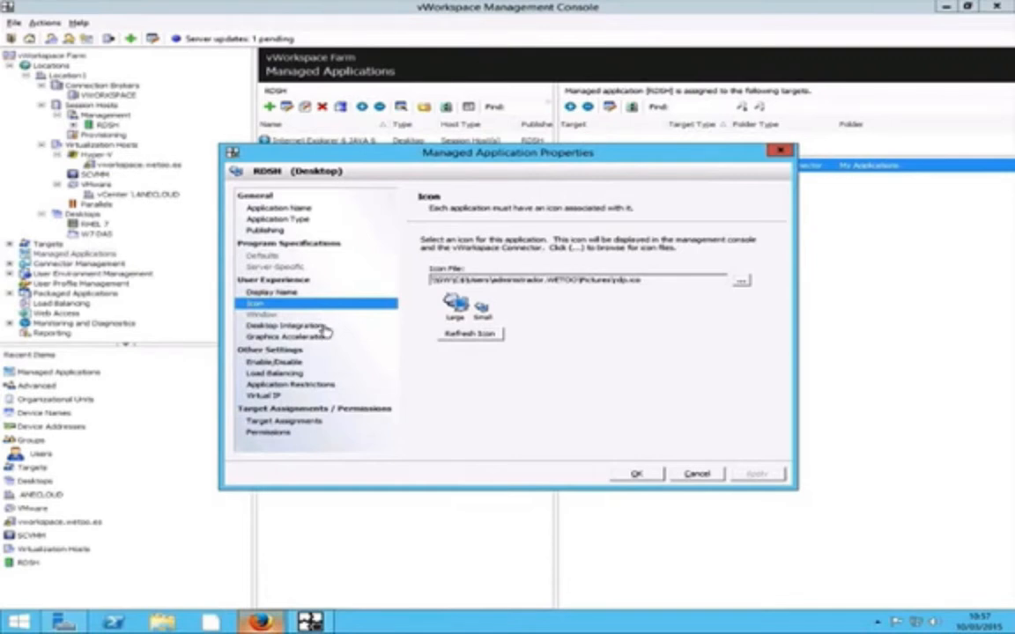
left_click(321, 326)
left_click(333, 339)
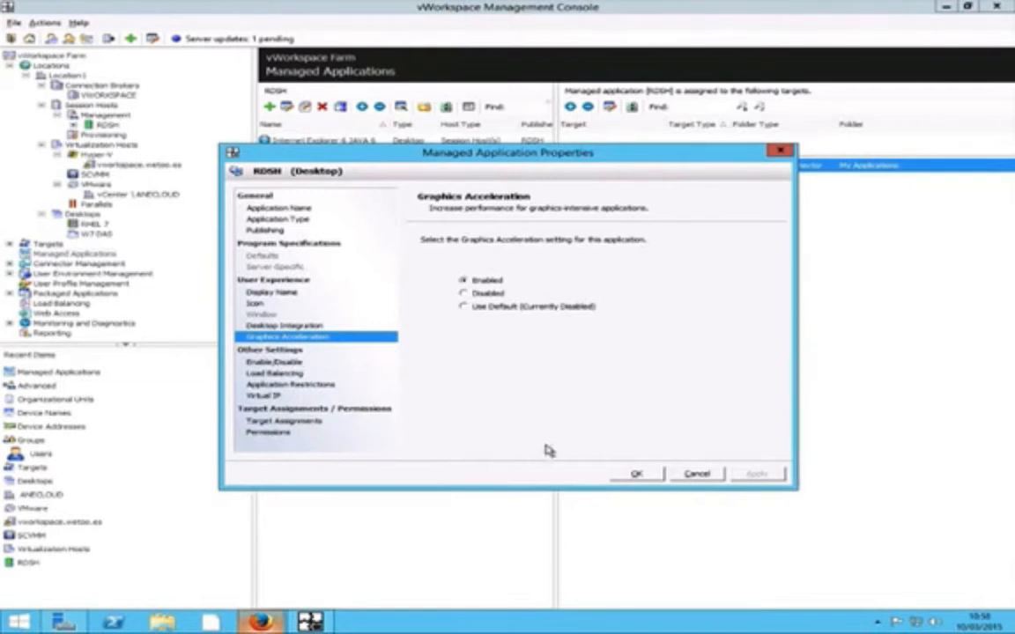
- Check its Enable/Disable and Target Assignments pages, cancel, and select Red Hat Linux 7 Desktop
left_click(279, 367)
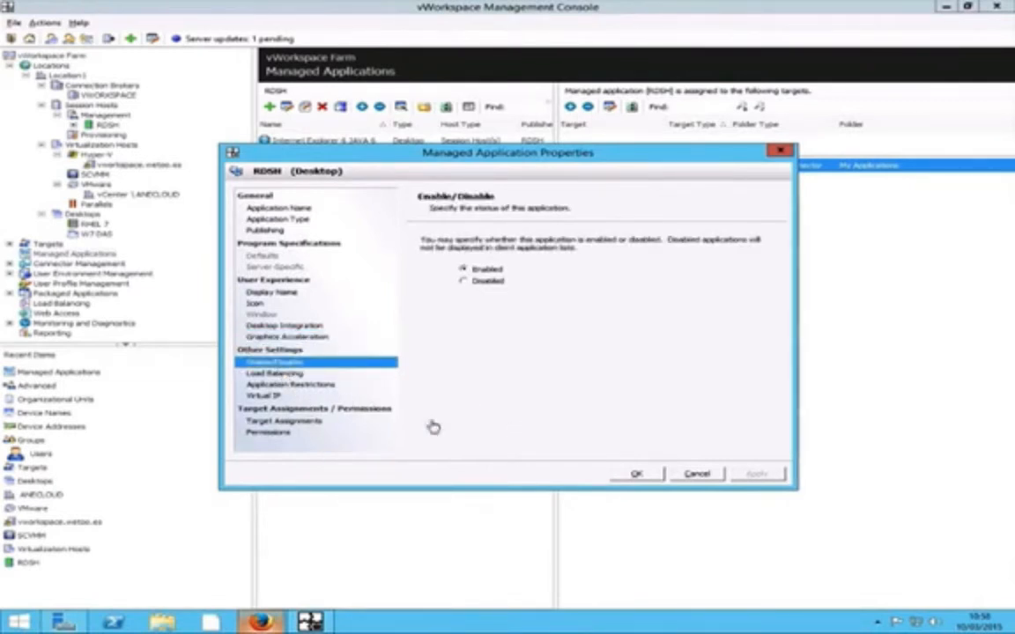
left_click(283, 423)
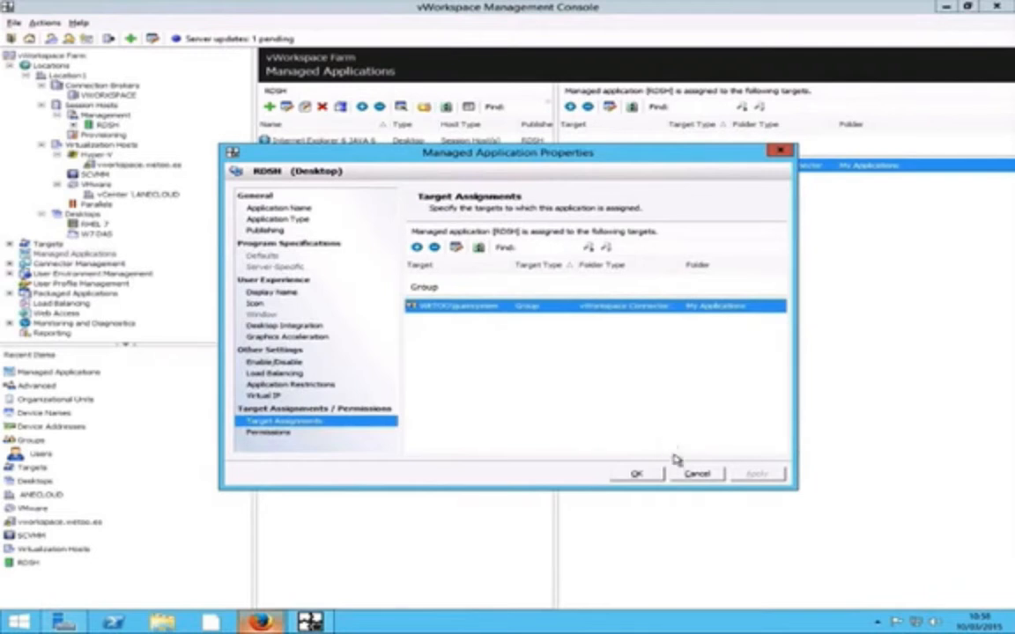
left_click(688, 476)
left_click(330, 170)
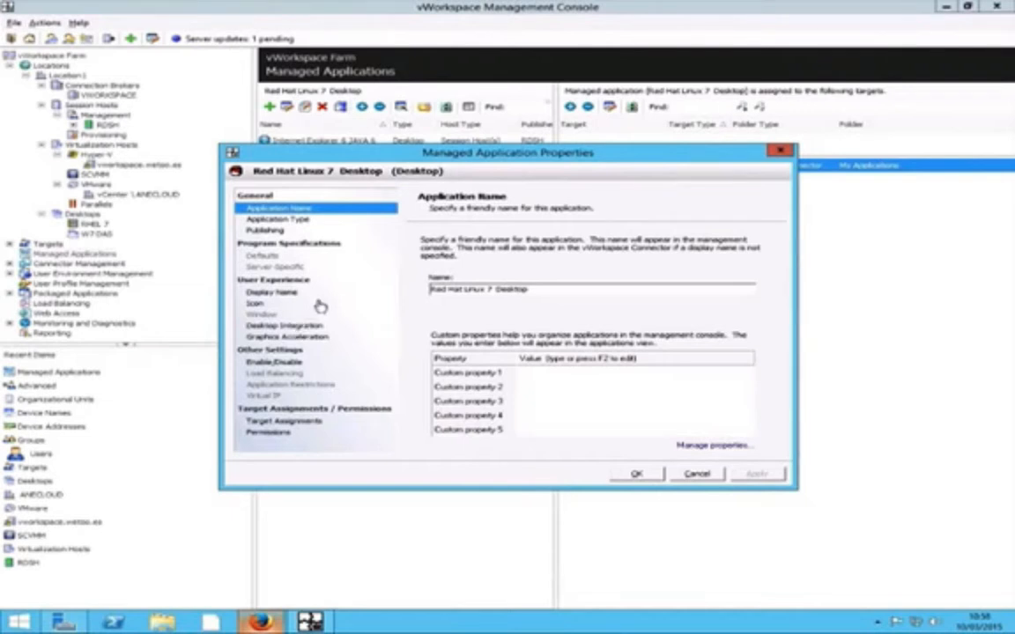
- View the Red Hat Linux 7 Desktop's Target Assignments page
left_click(284, 421)
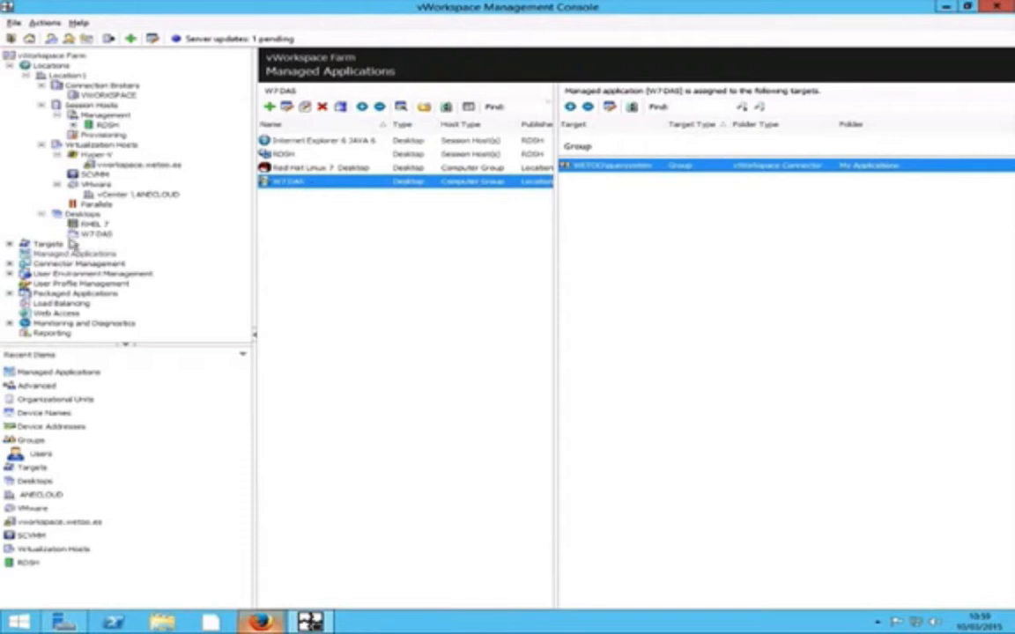
- Open W7DAS's Managed Application Properties and move the dialog up and right
double_click(319, 186)
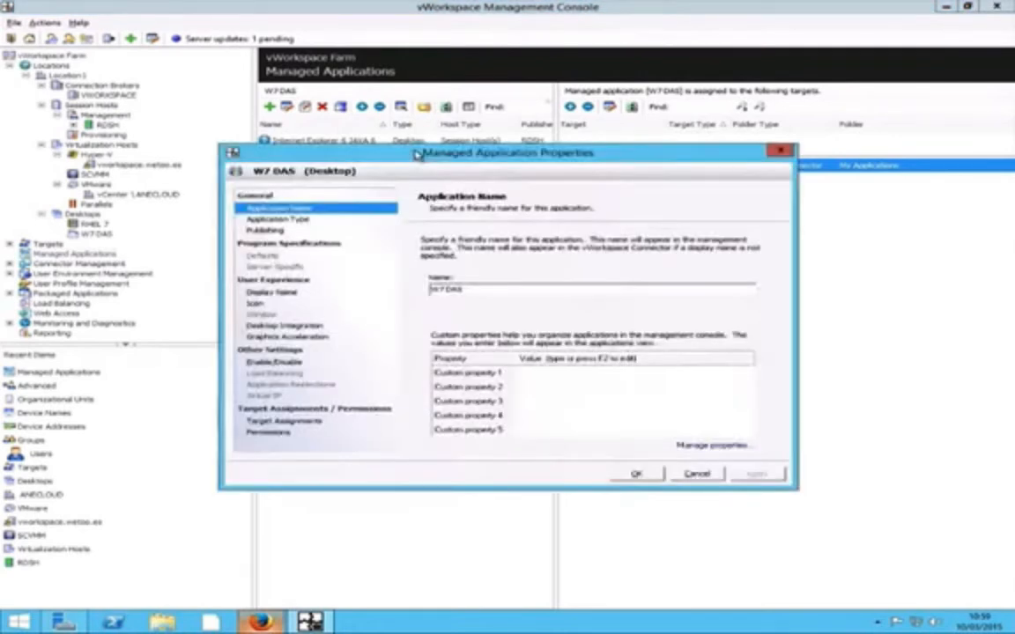
left_click_drag(419, 152, 448, 119)
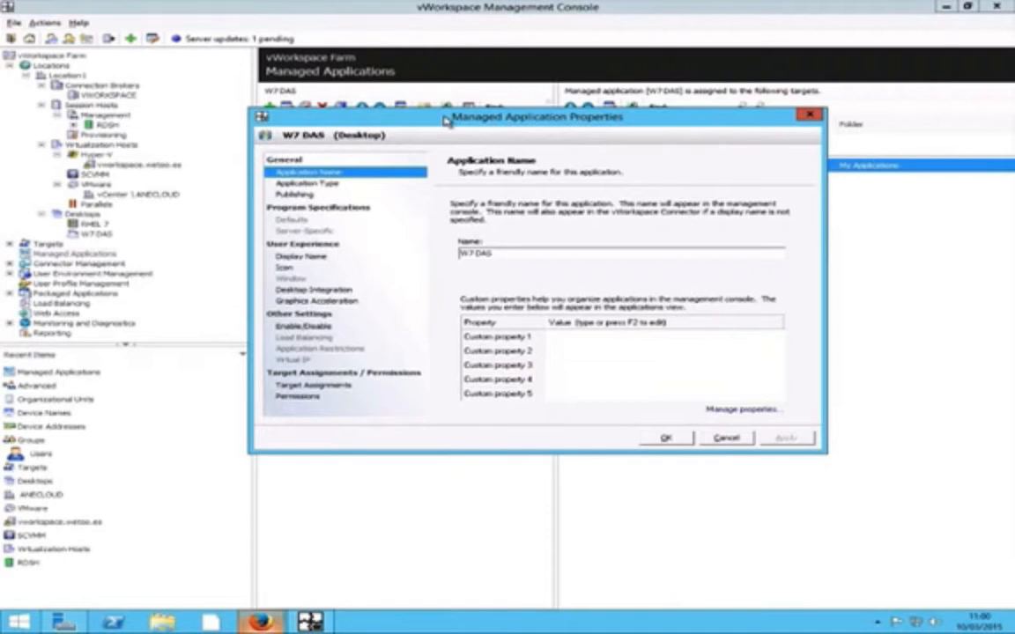
- Inspect the W7-DA-S001, S002, S003 and powered-off W7-VDI summaries in Hyper-V Manager
left_click(348, 183)
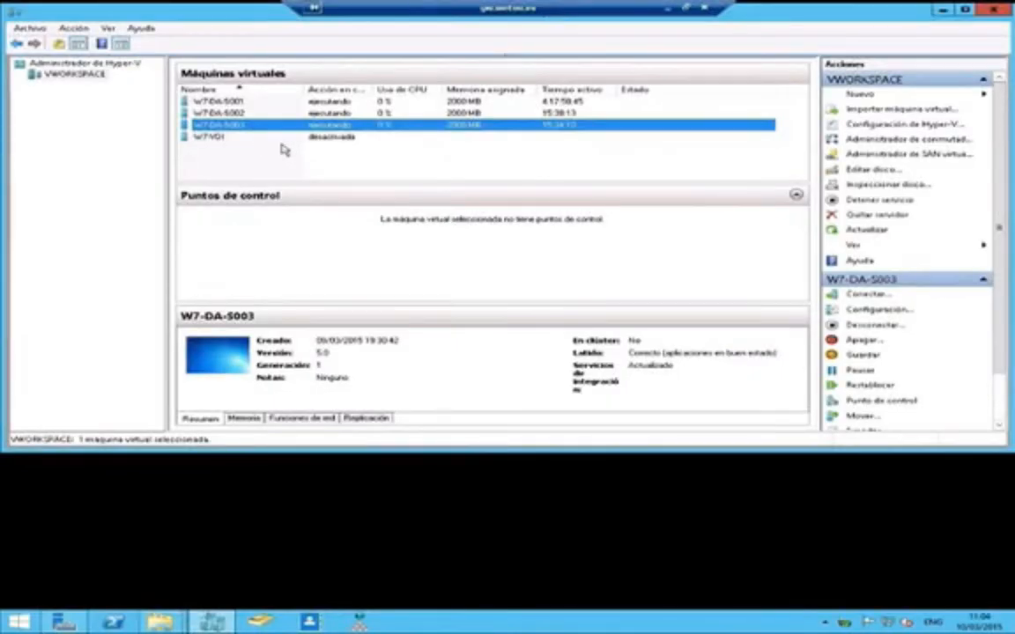
left_click(220, 101)
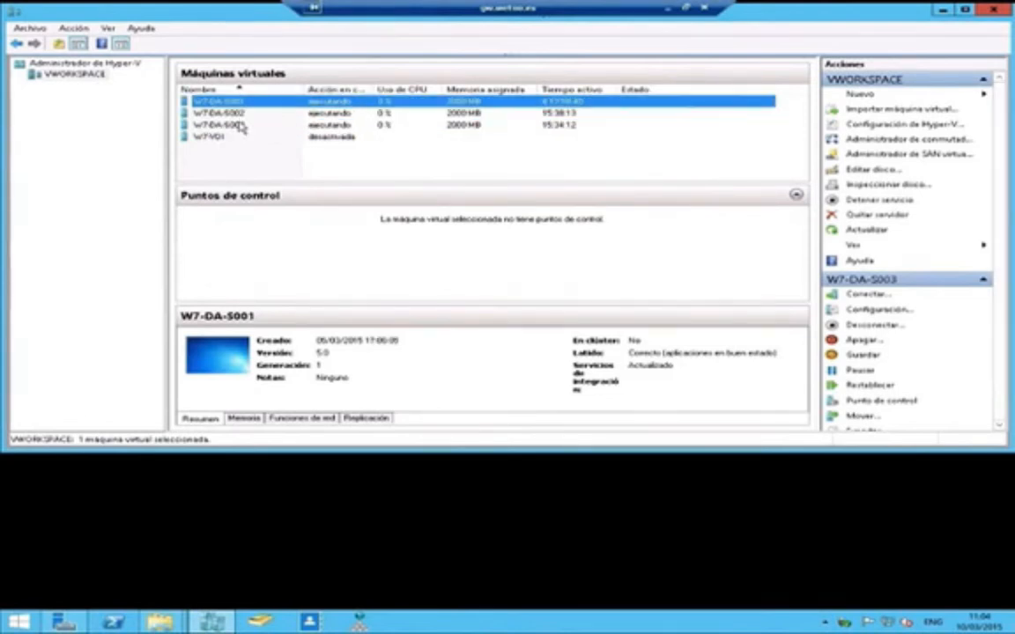
left_click(226, 113)
left_click(255, 125)
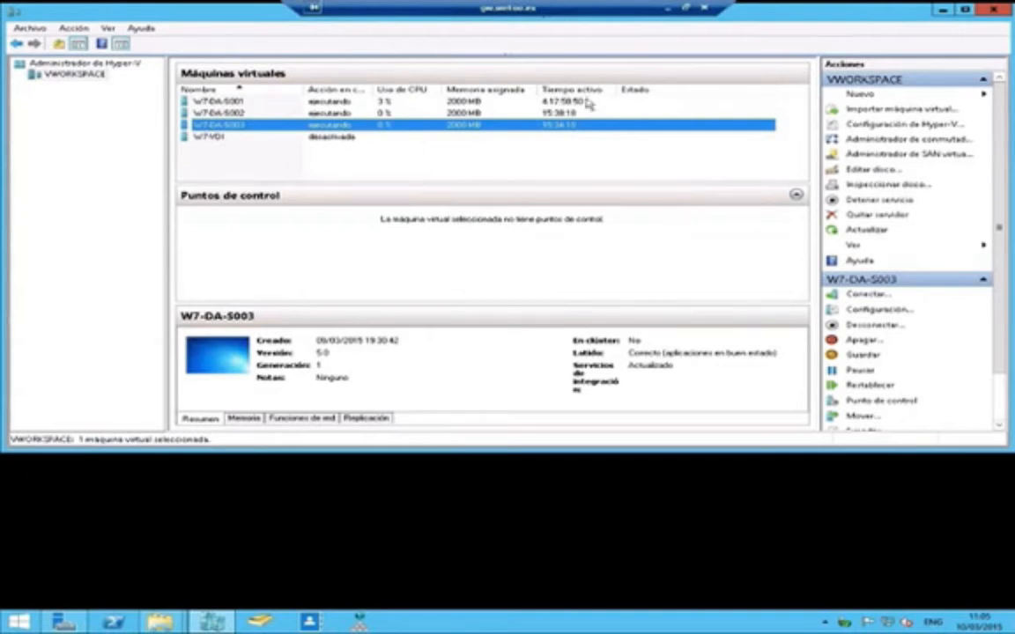
left_click(246, 139)
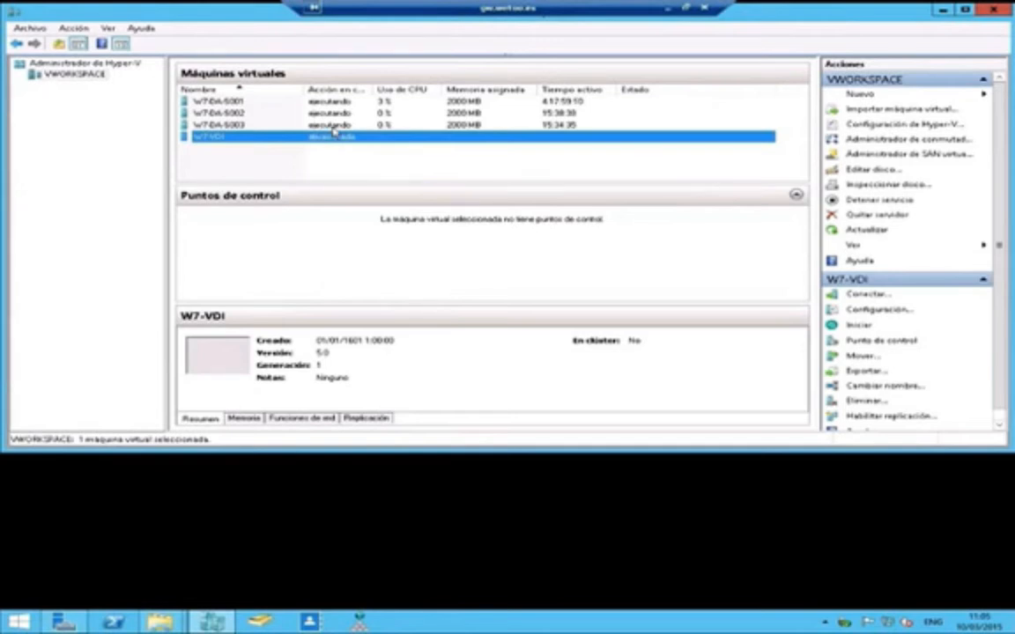
key("Up")
key("Up")
key("Up")
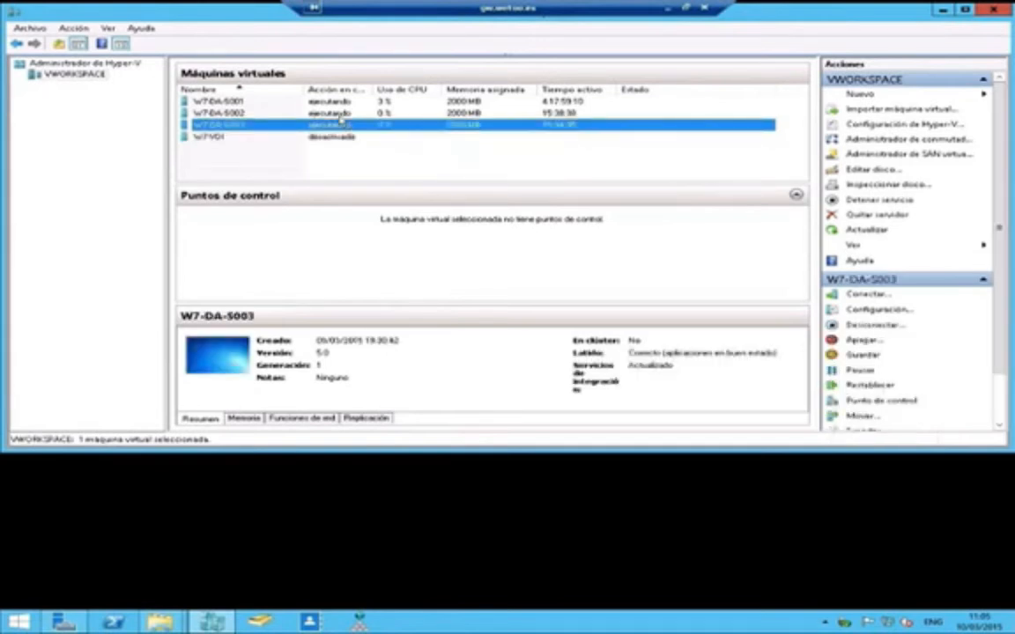
left_click(25, 621)
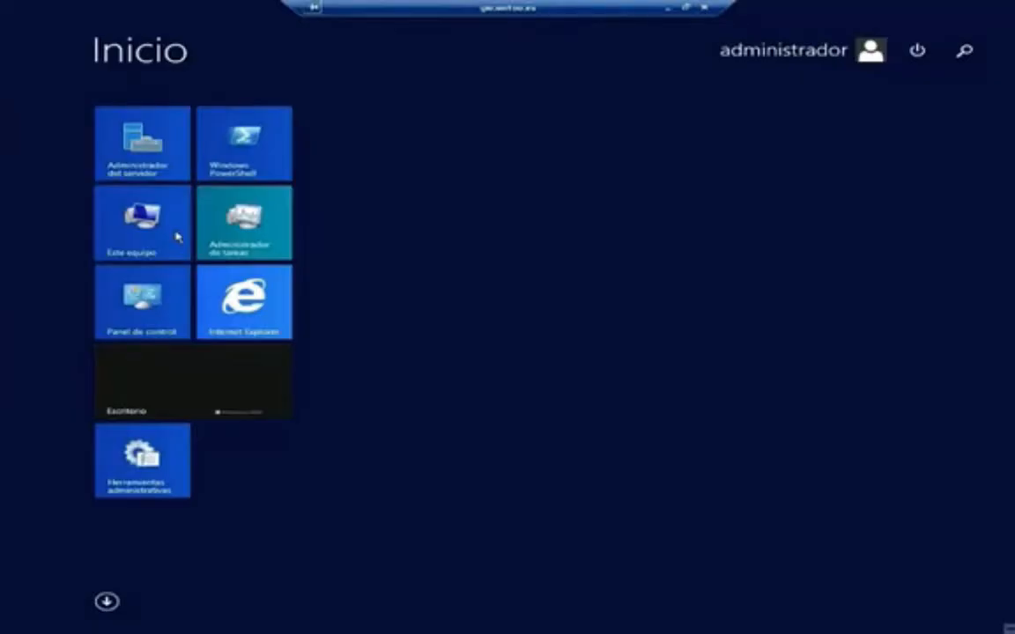
- Browse This PC's HYPER-V (E:) and HYPER-V SAS (F:) drives, then minimize the remote session
left_click(174, 232)
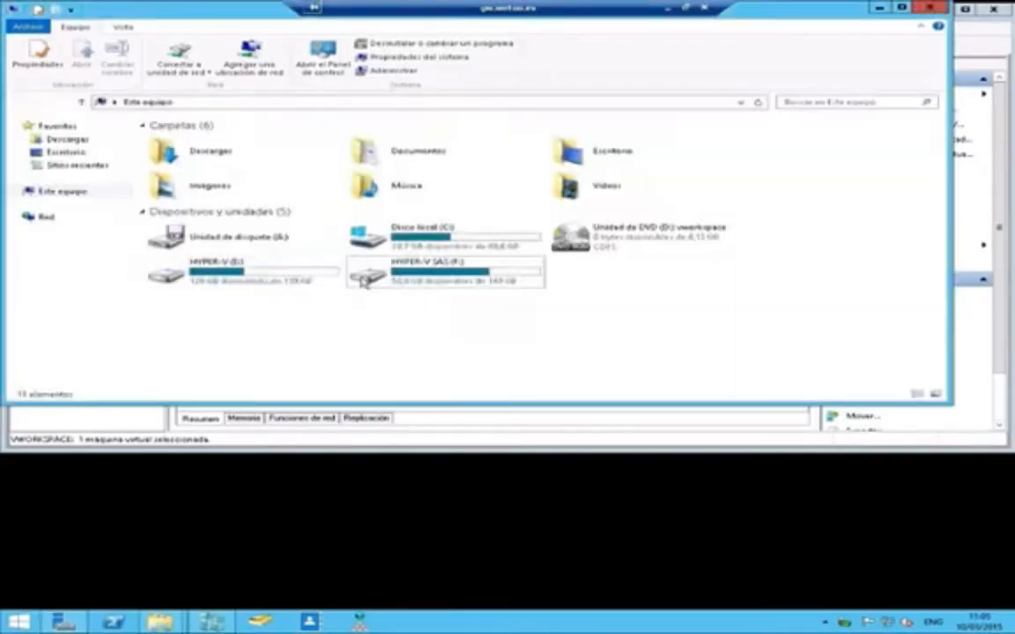
left_click(330, 277)
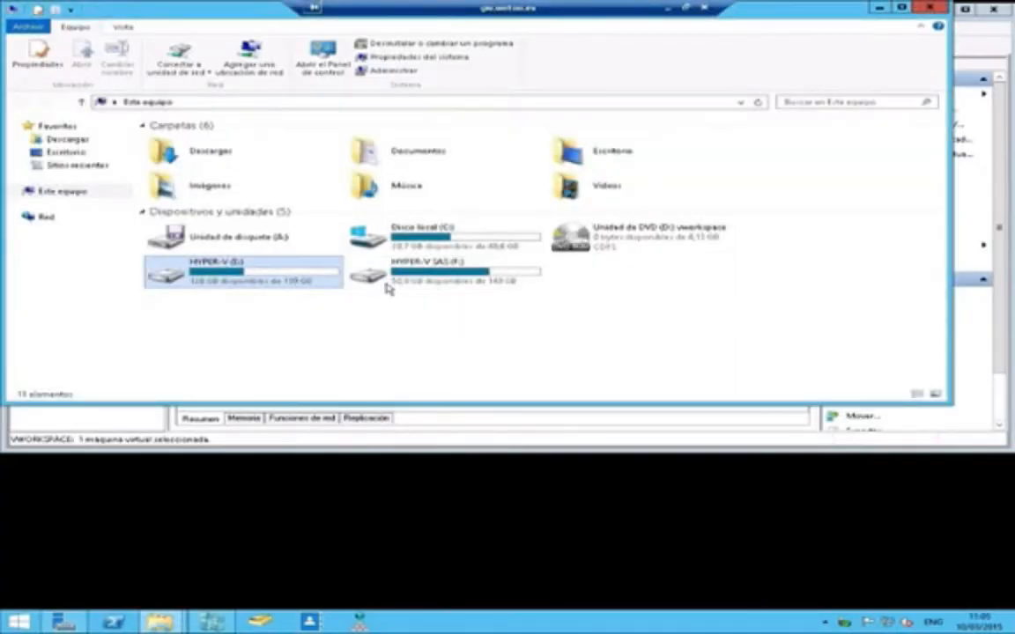
left_click(433, 282)
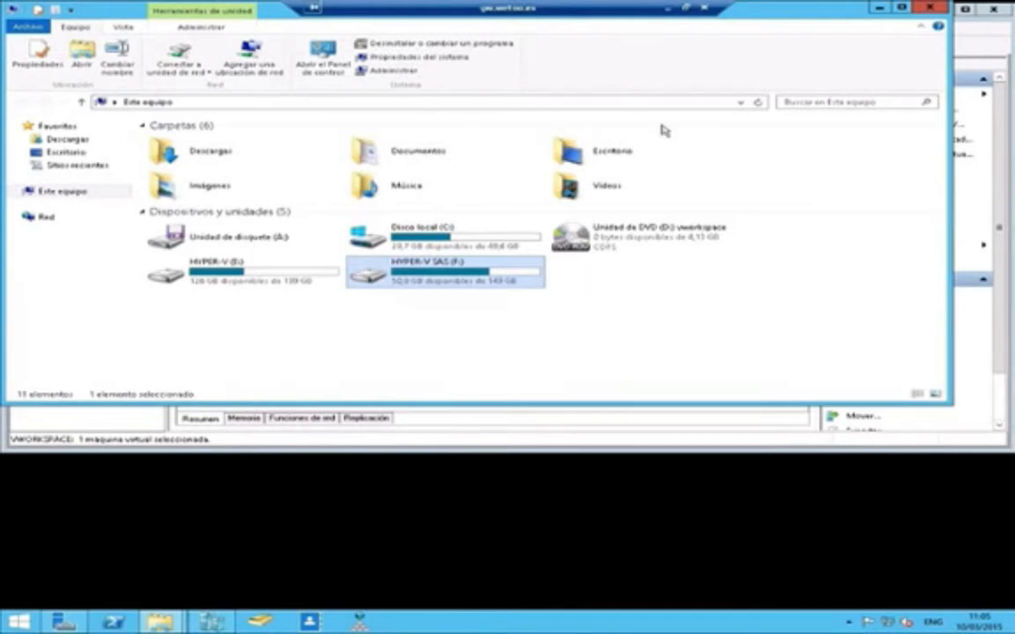
left_click(669, 8)
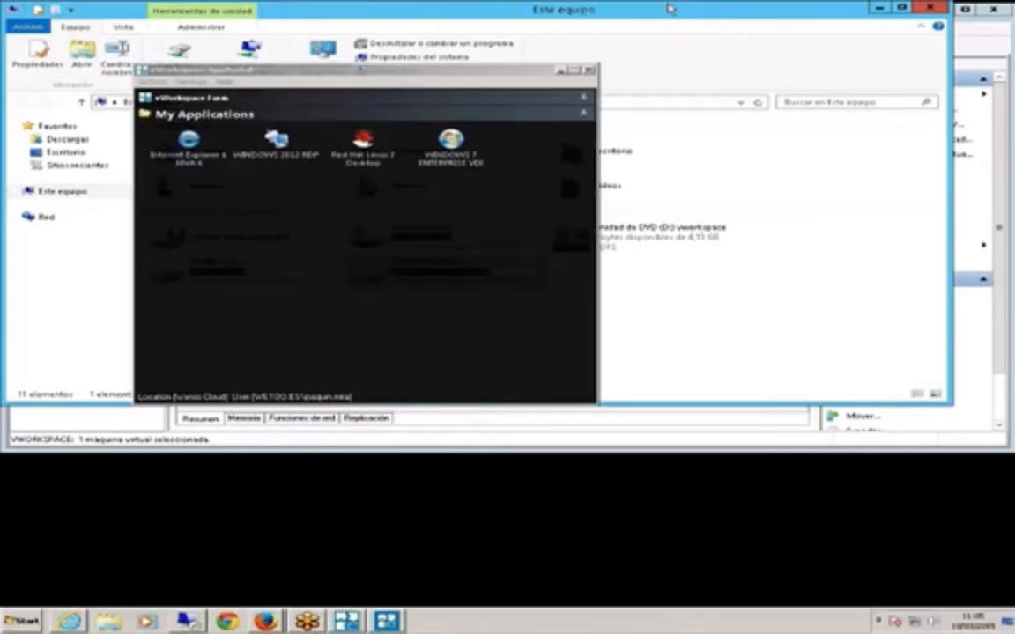
- Launch WINDOWS 7 ENTERPRISE VDI from AppPortal and select Disco local (C:) in its Computer window
left_click_drag(483, 76, 598, 91)
double_click(574, 182)
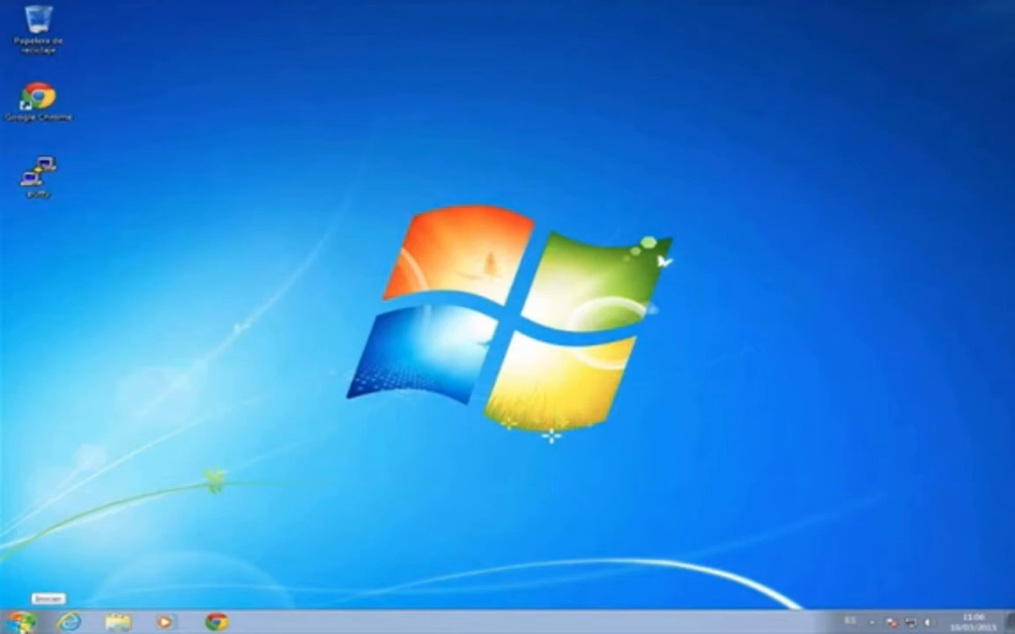
left_click(19, 621)
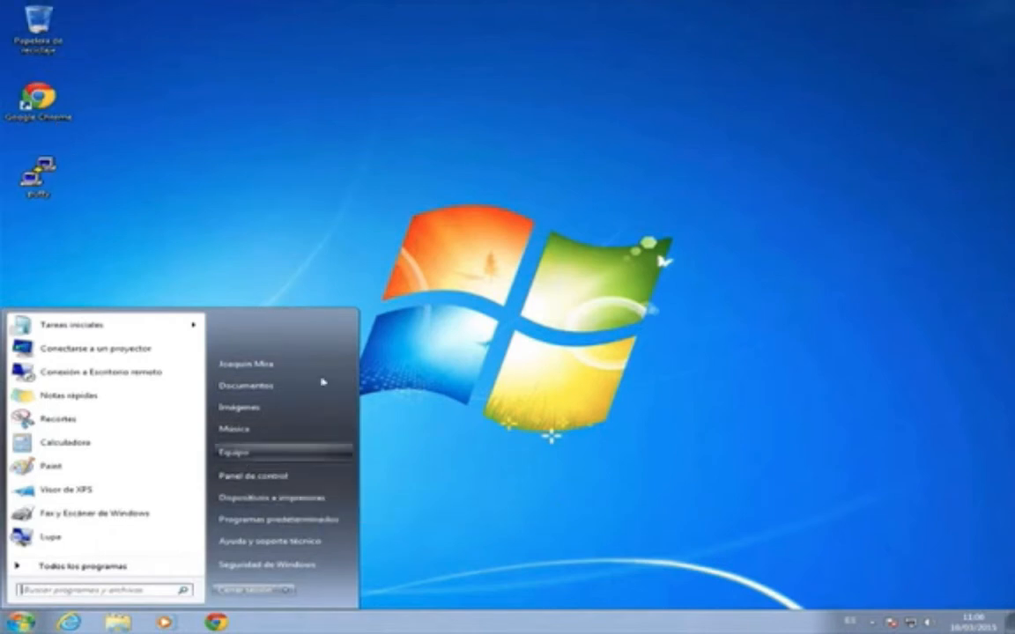
left_click(577, 255)
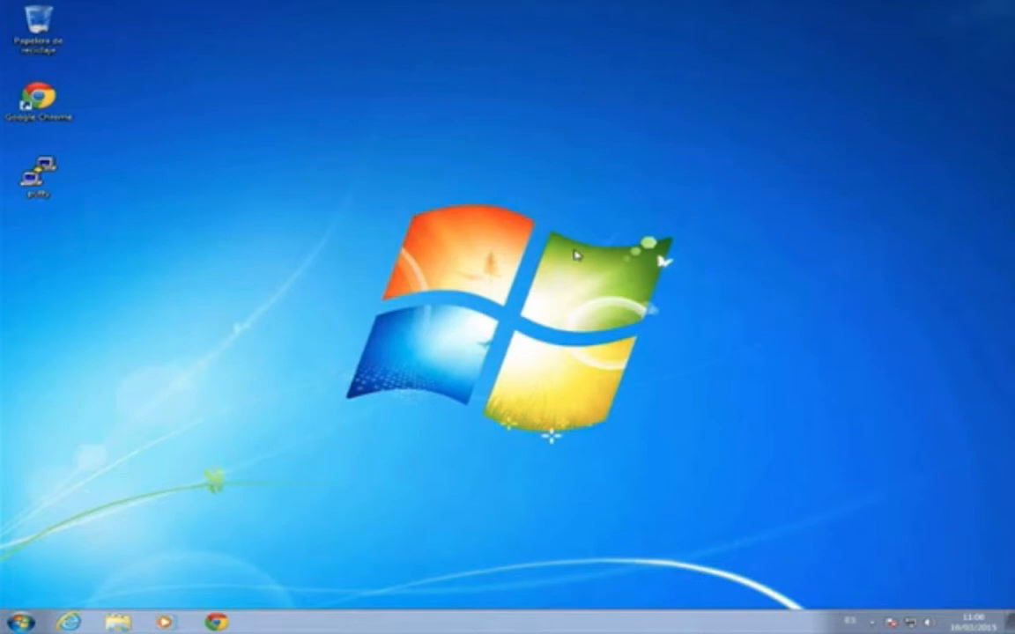
key("super+e")
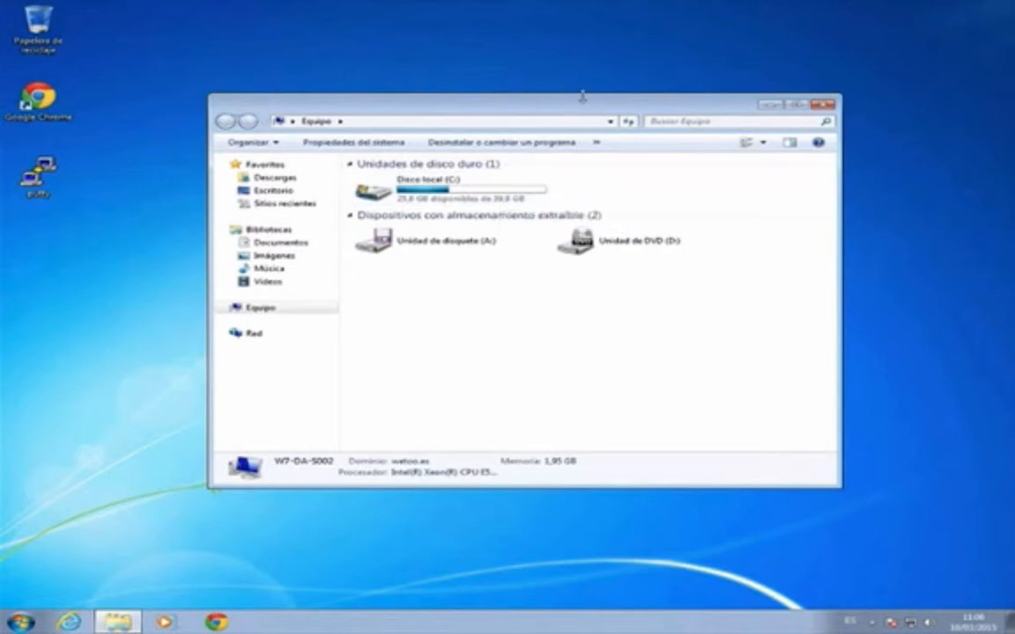
mouse_move(582, 97)
left_mouse_down()
mouse_move(566, 103)
mouse_move(566, 88)
left_mouse_up()
key("super")
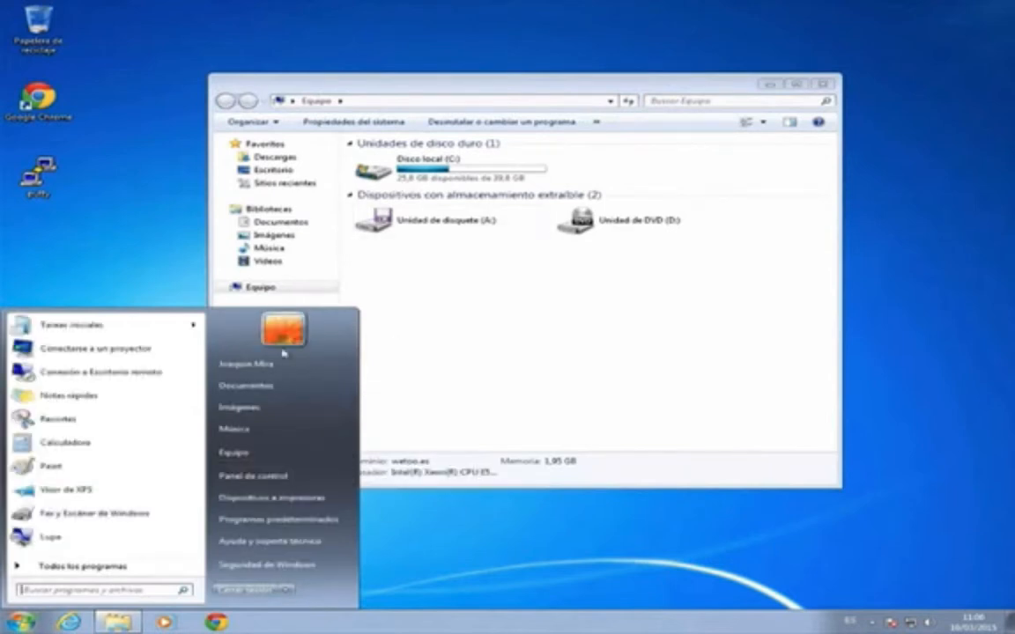
left_click(417, 175)
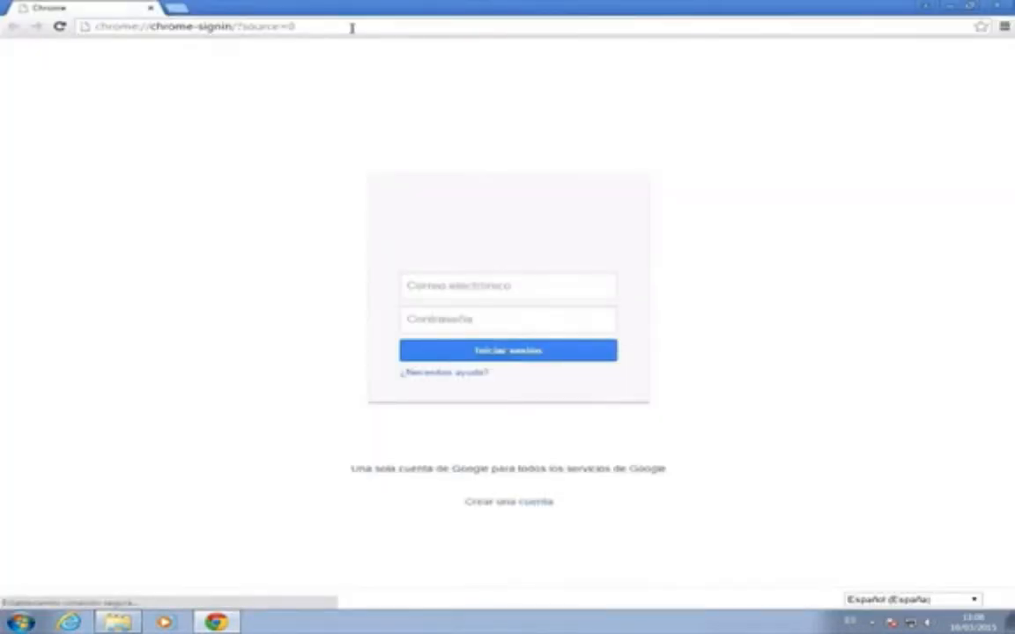
- Go to YouTube from Chrome's address bar
left_click(351, 26)
type("www.youtbe.comu")
key("Return")
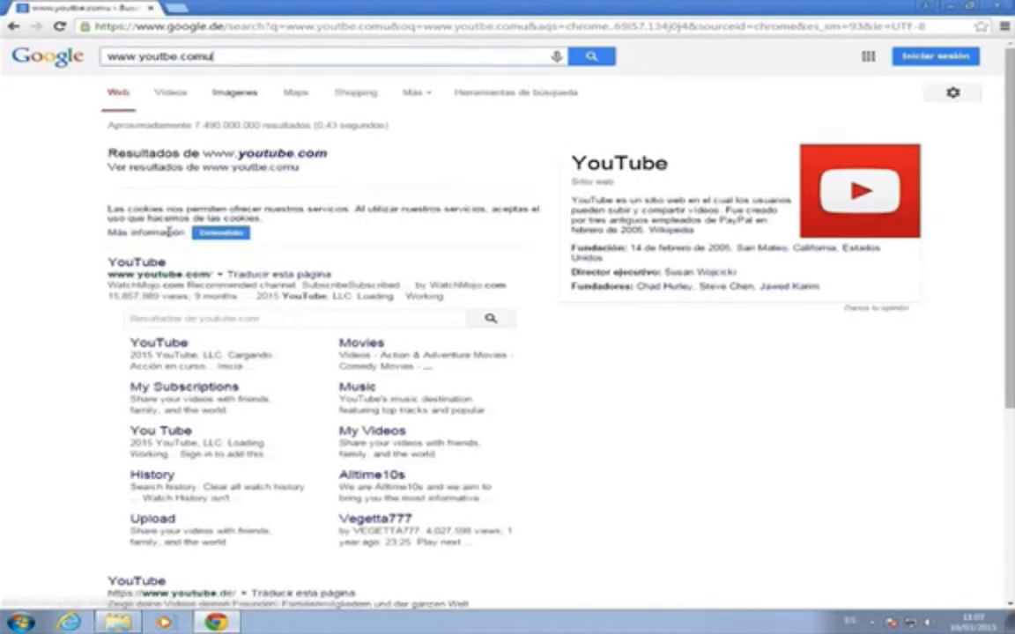
left_click(139, 262)
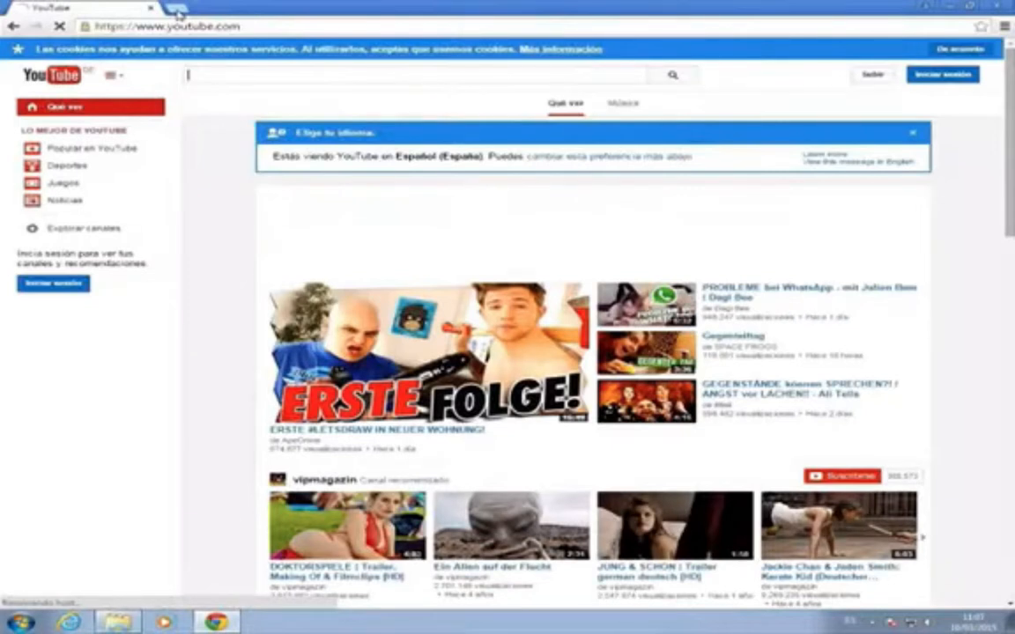
- Open msn.es in a new tab, scroll the page, then minimize Chrome
left_click(176, 10)
type("msn.es")
key("Return")
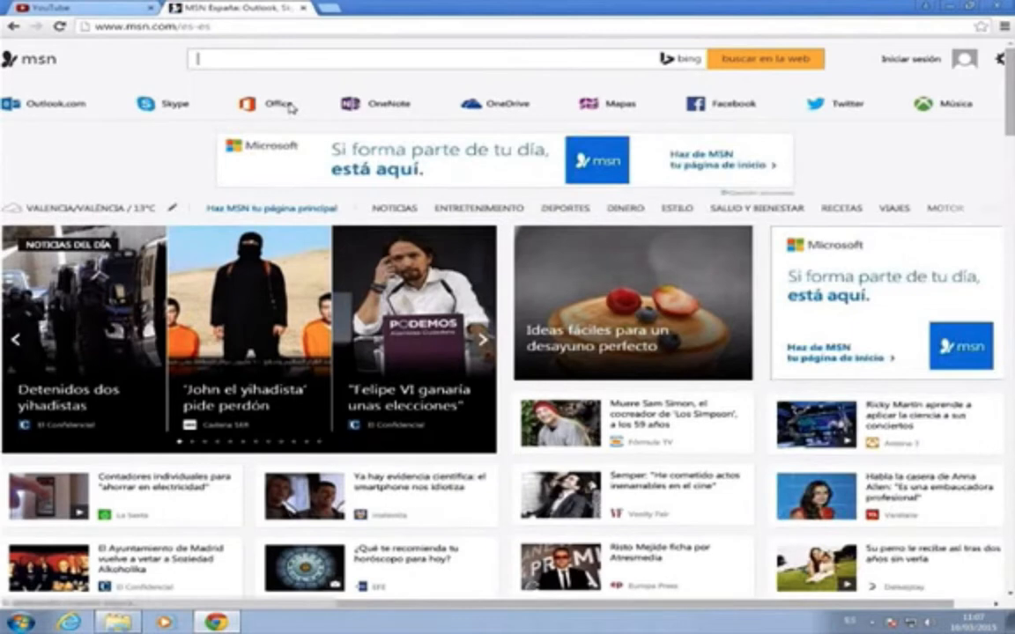
scroll(290, 108, "down", 8)
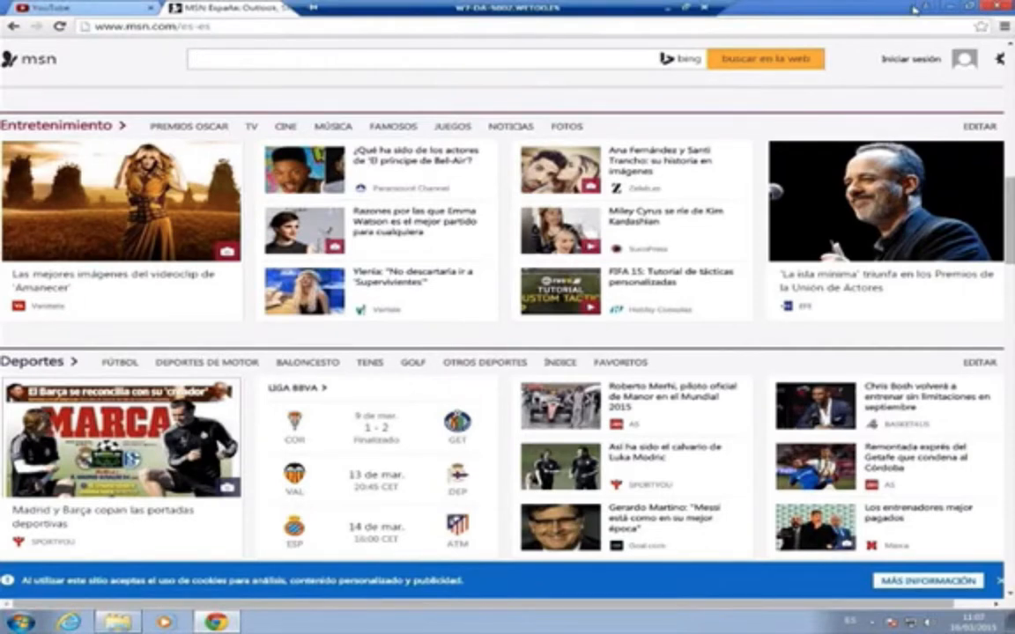
left_click_drag(915, 10, 531, 112)
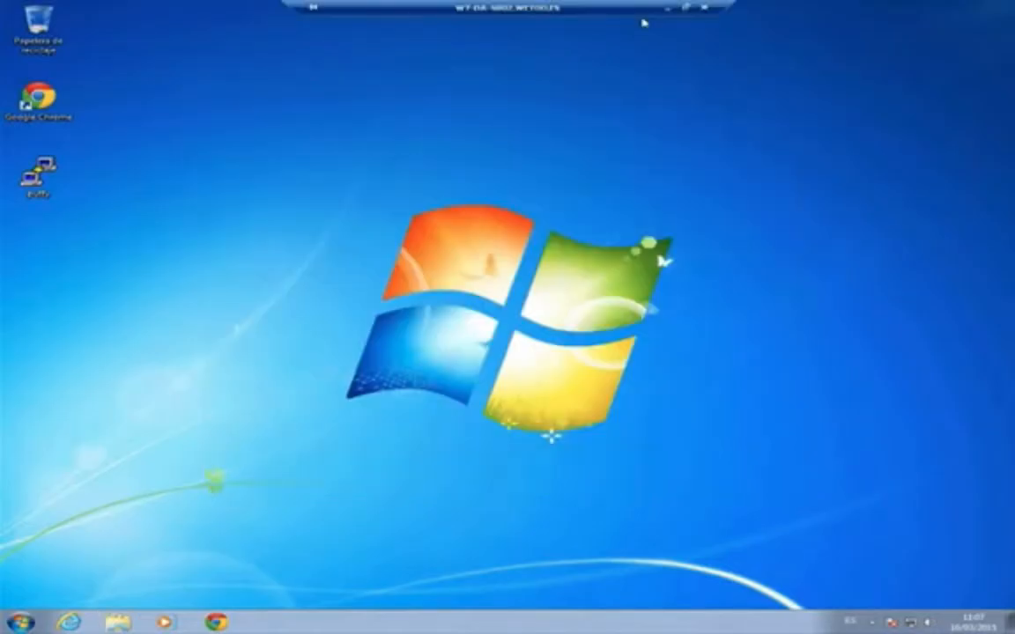
- Take the remote session out of full screen, minimize it, and choose Actions > Manage configurations in AppPortal
left_click(687, 7)
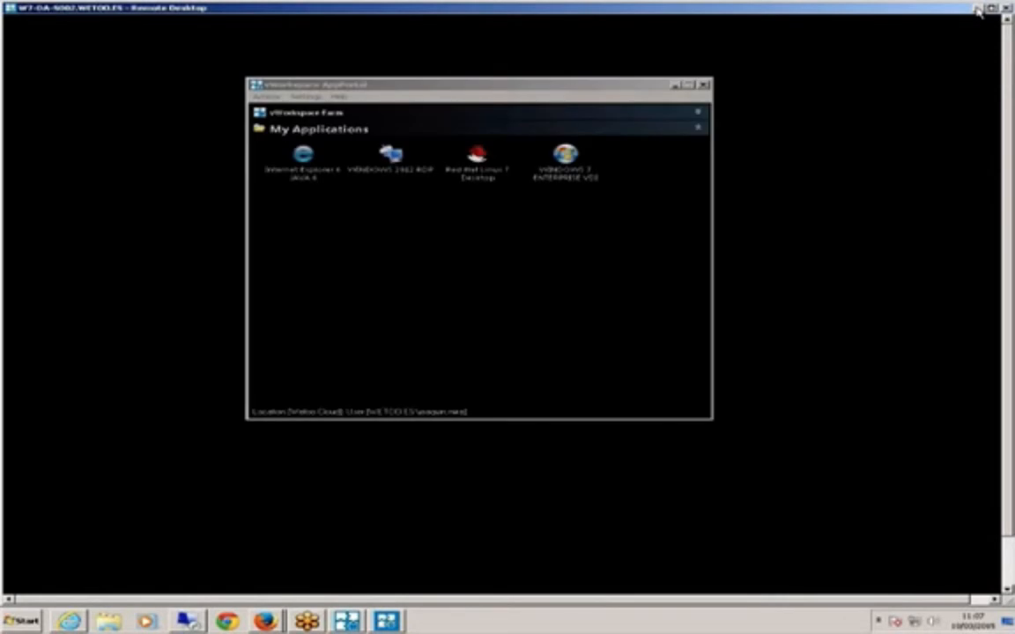
left_click(977, 9)
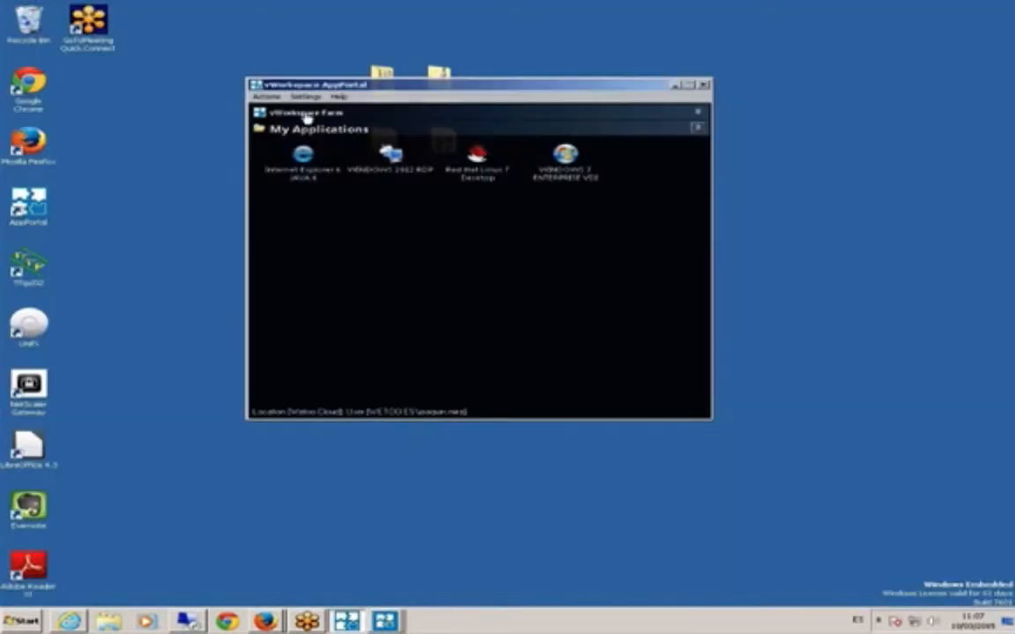
left_click(266, 96)
left_click(293, 121)
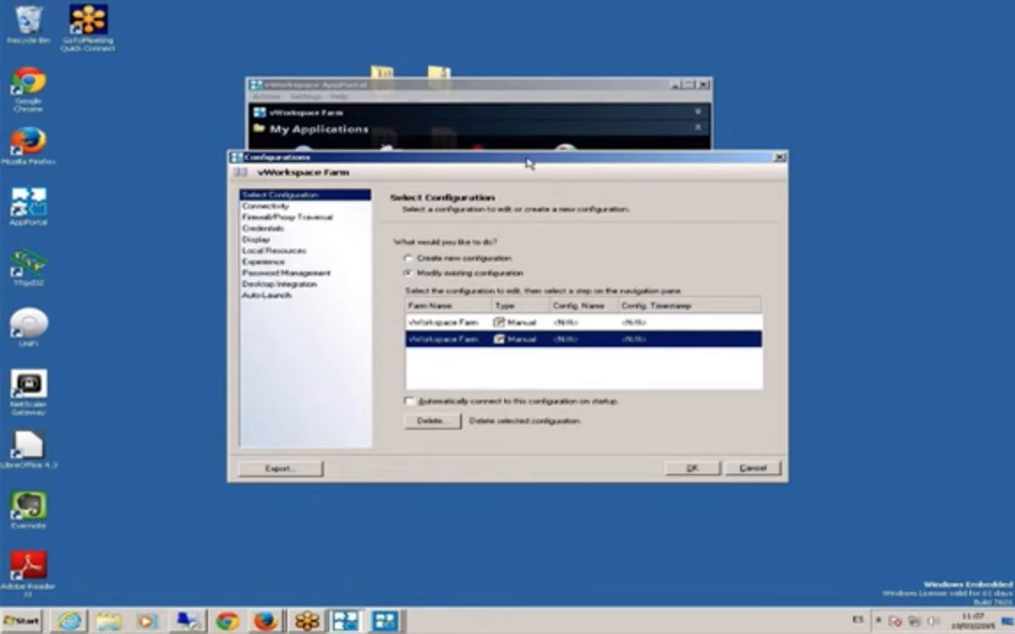
- On the Experience page, keep the connection speed at LAN (10 Mbps or higher)
left_click_drag(536, 155, 547, 145)
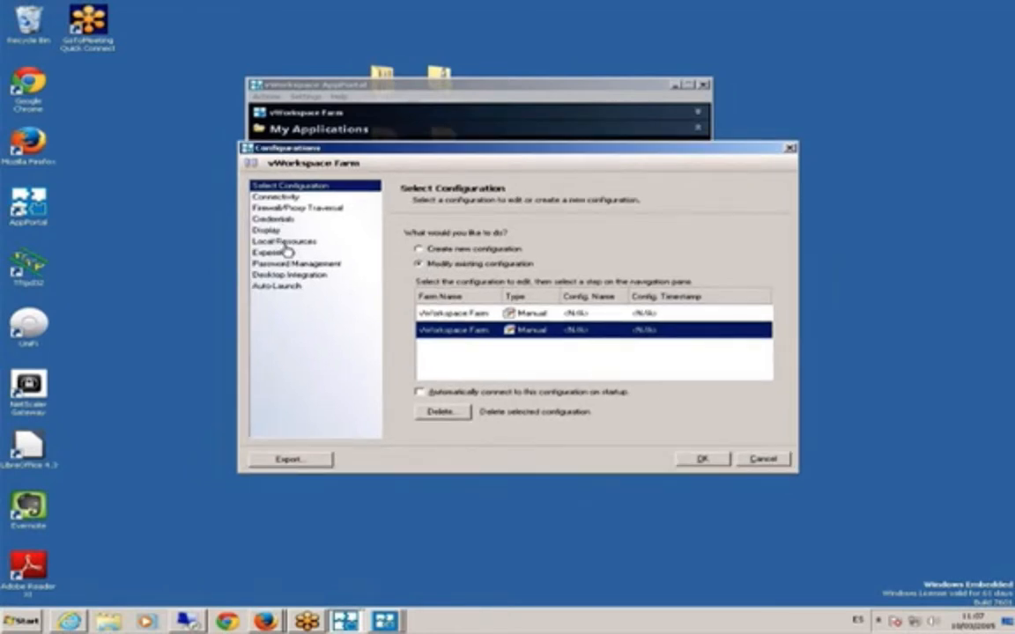
left_click(286, 253)
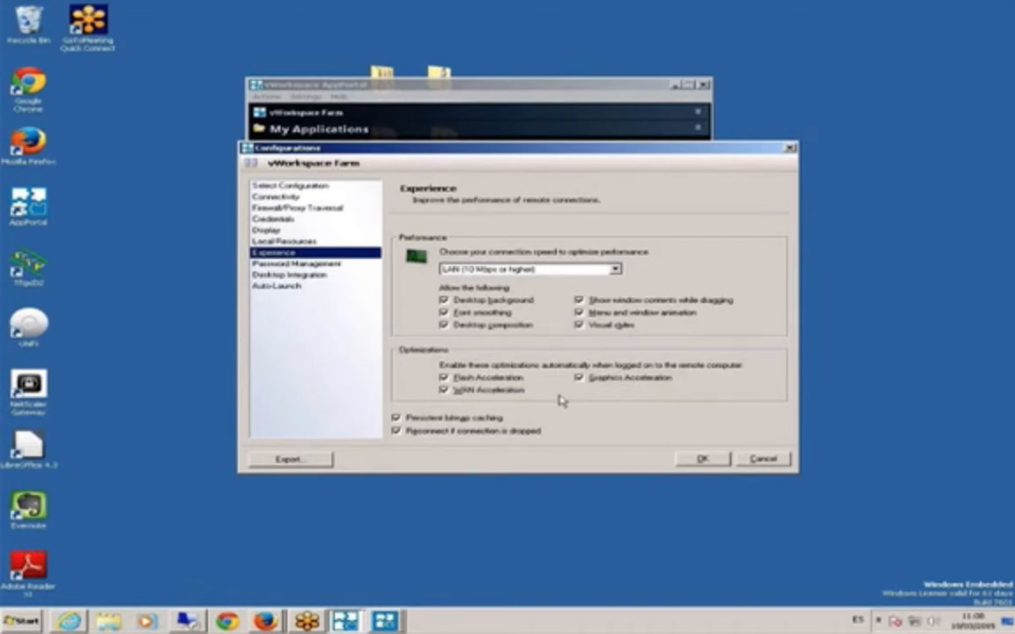
left_click(615, 273)
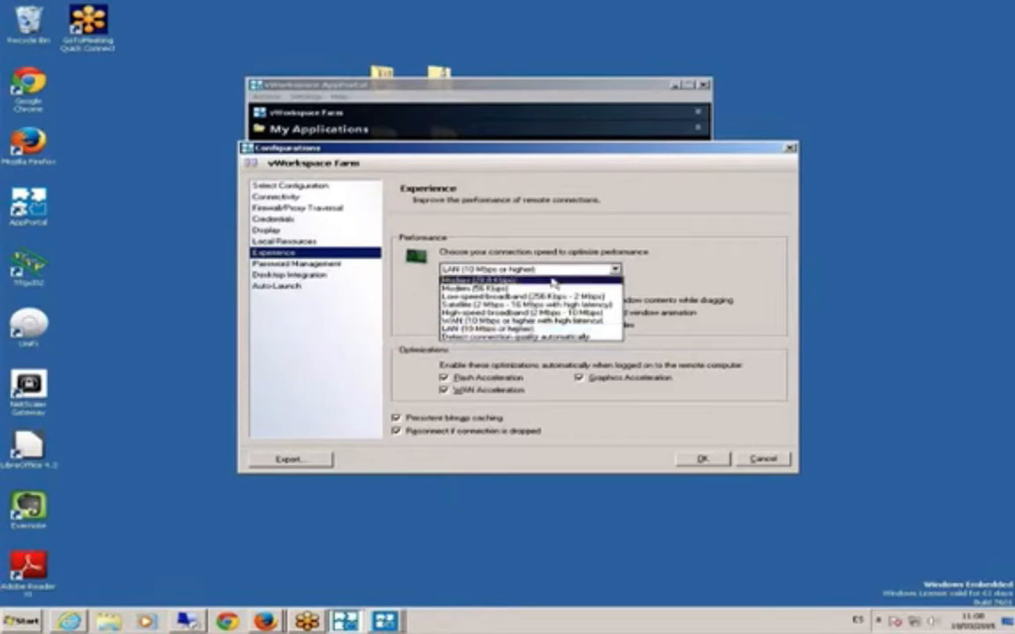
left_click(610, 322)
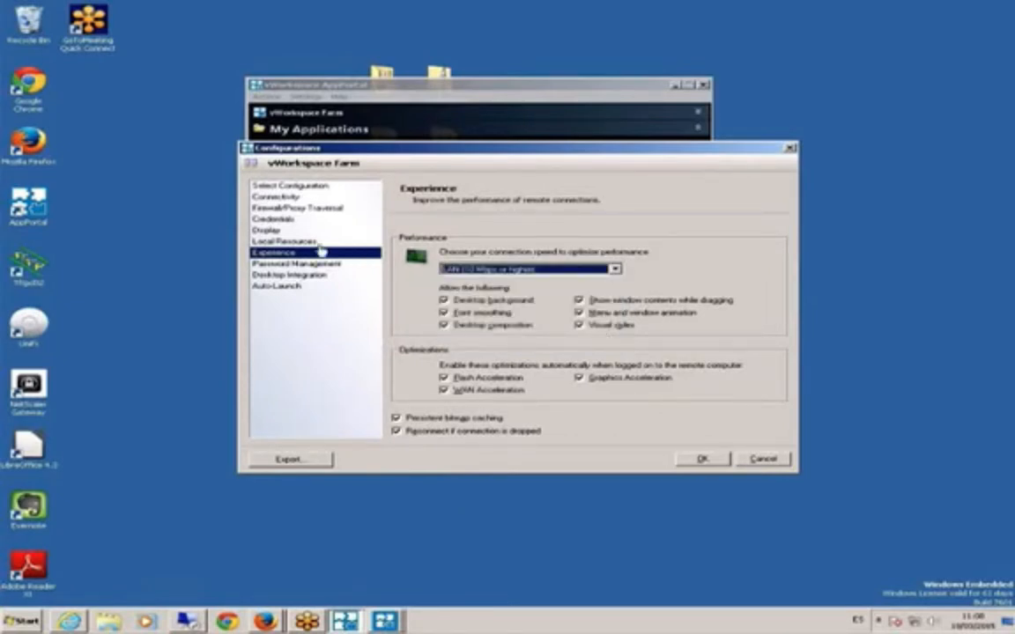
left_click(768, 435)
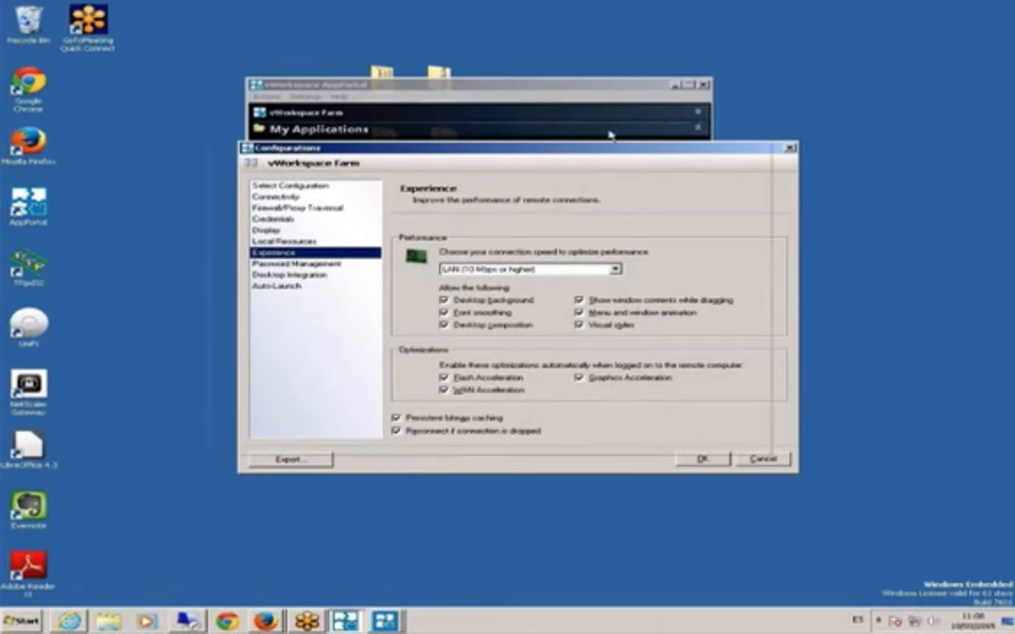
- Reposition the farm configuration dialog and view its Password Management settings
left_click_drag(609, 135, 610, 137)
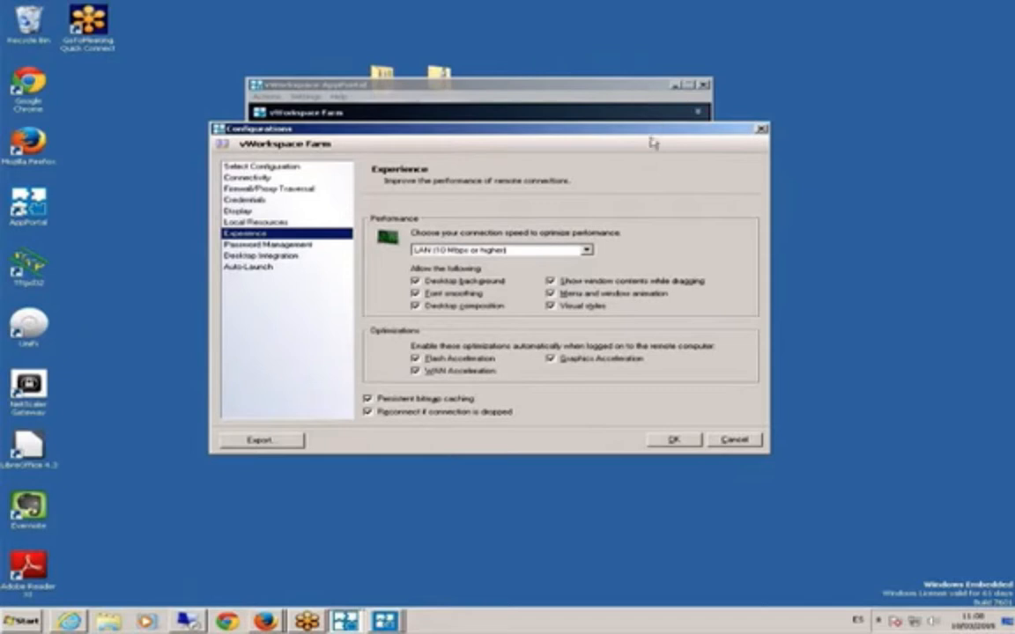
left_click_drag(653, 135, 658, 131)
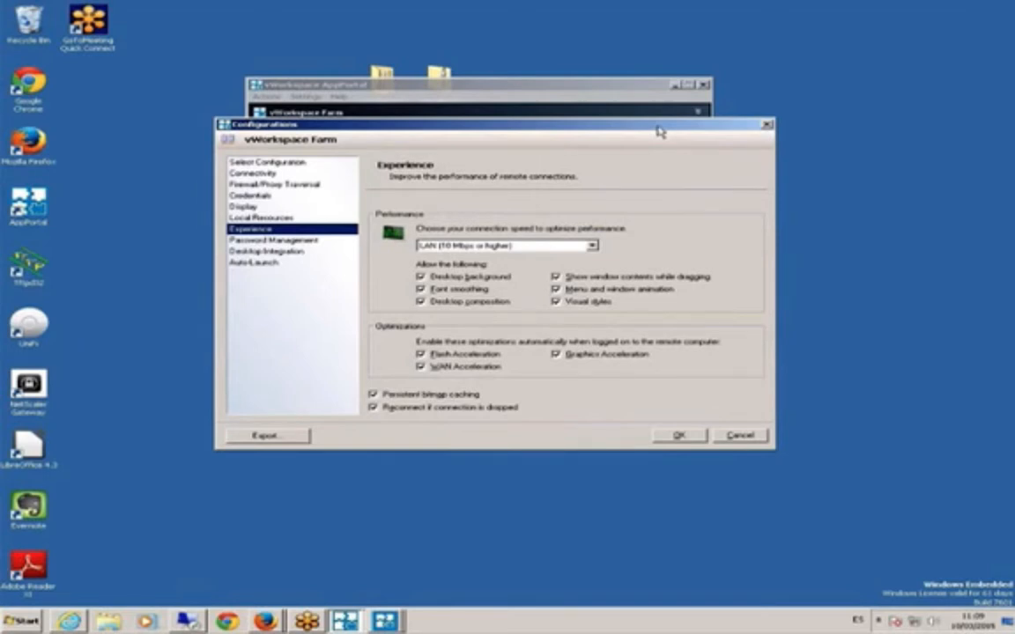
left_click_drag(659, 130, 665, 118)
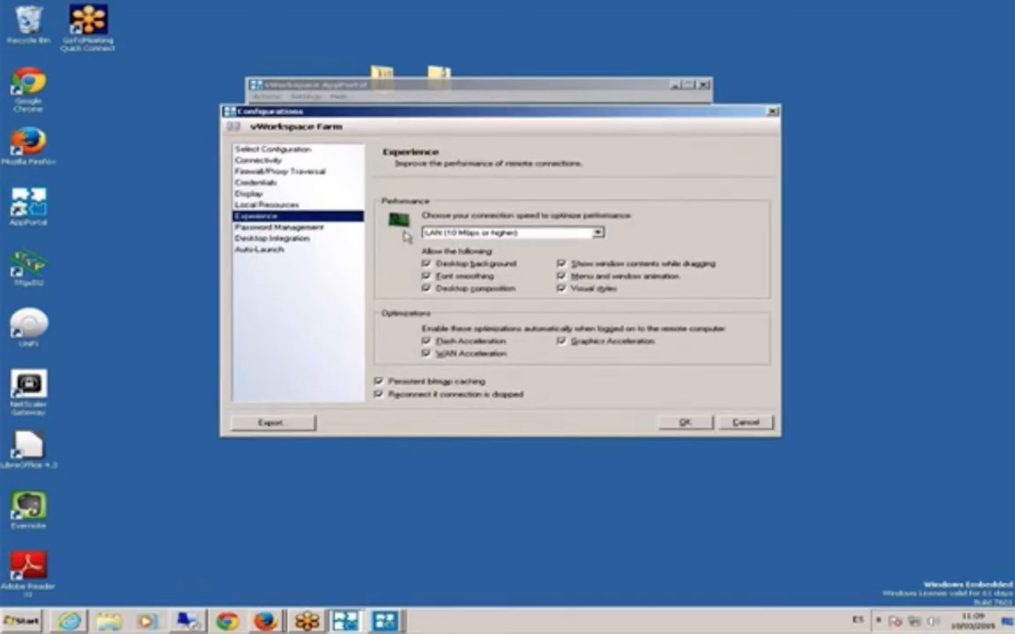
left_click(317, 228)
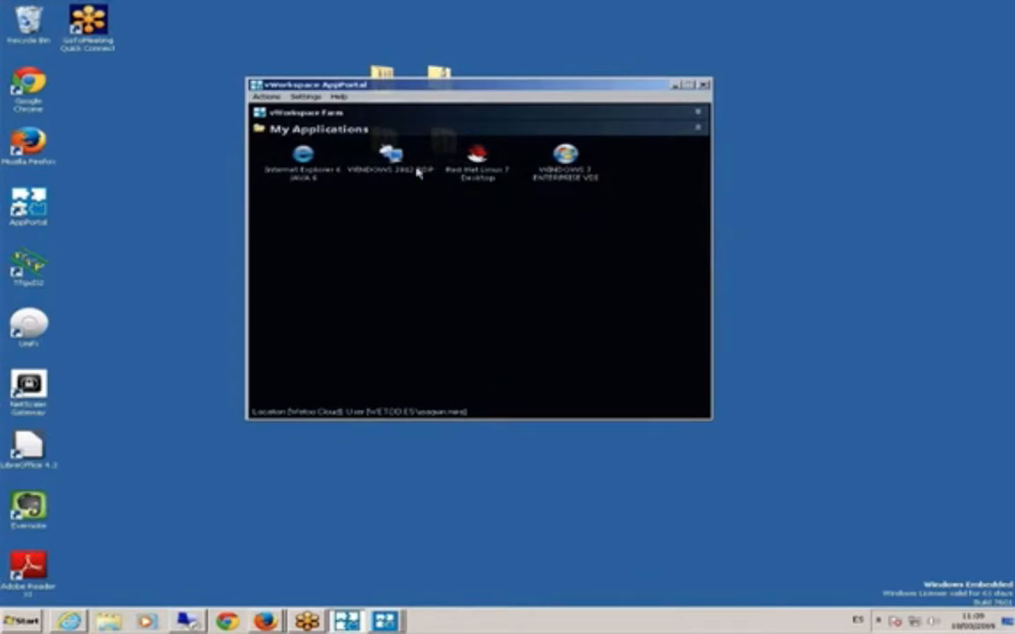
- Bring the RDSH remote session forward and expand User Environment Management in the console tree
left_click(384, 621)
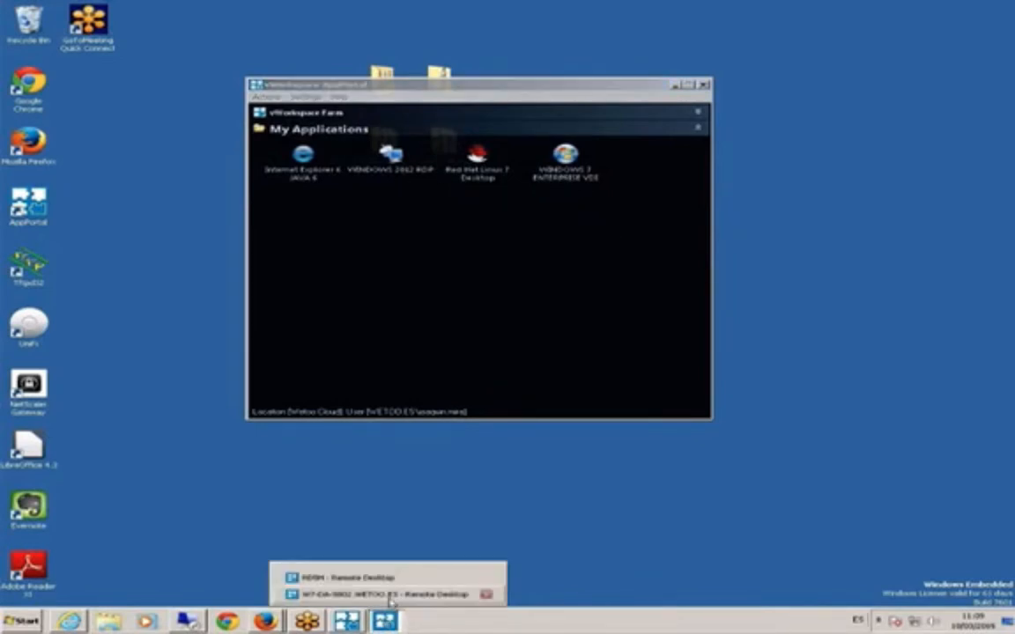
left_click(352, 578)
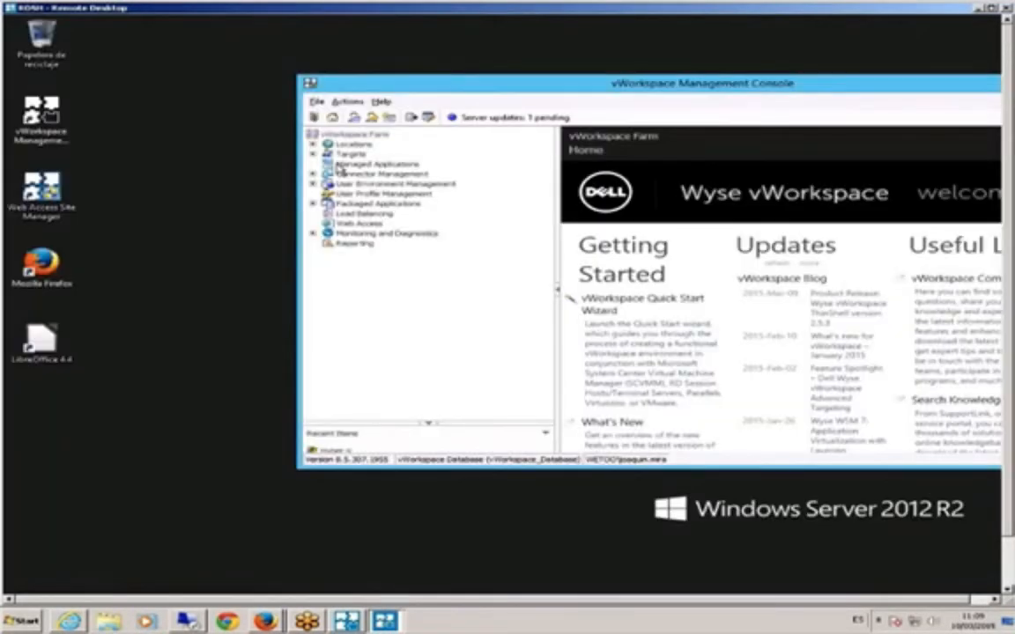
left_click_drag(341, 84, 259, 76)
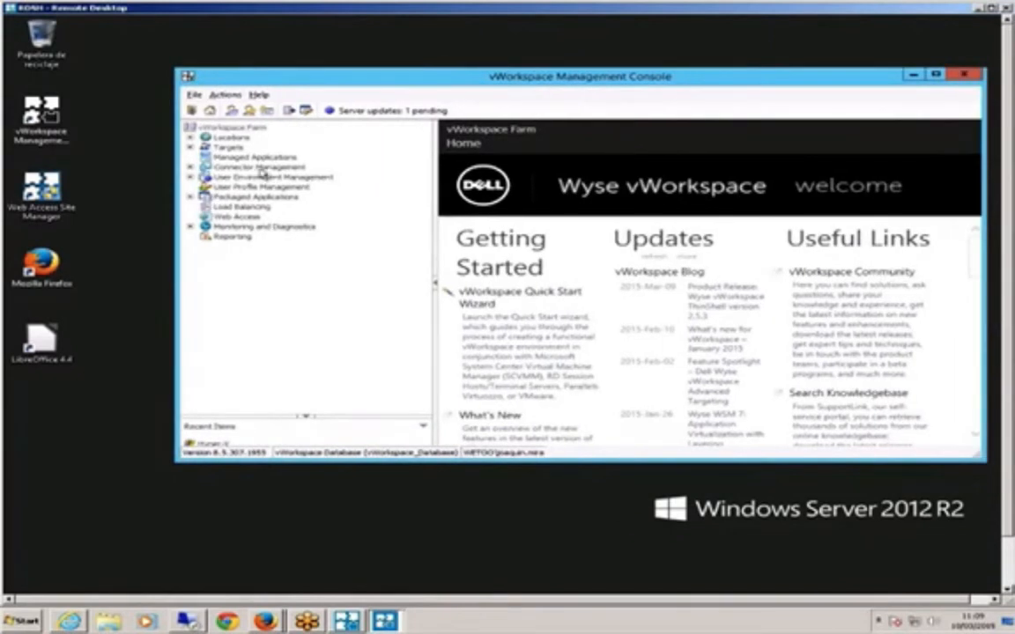
left_click(191, 178)
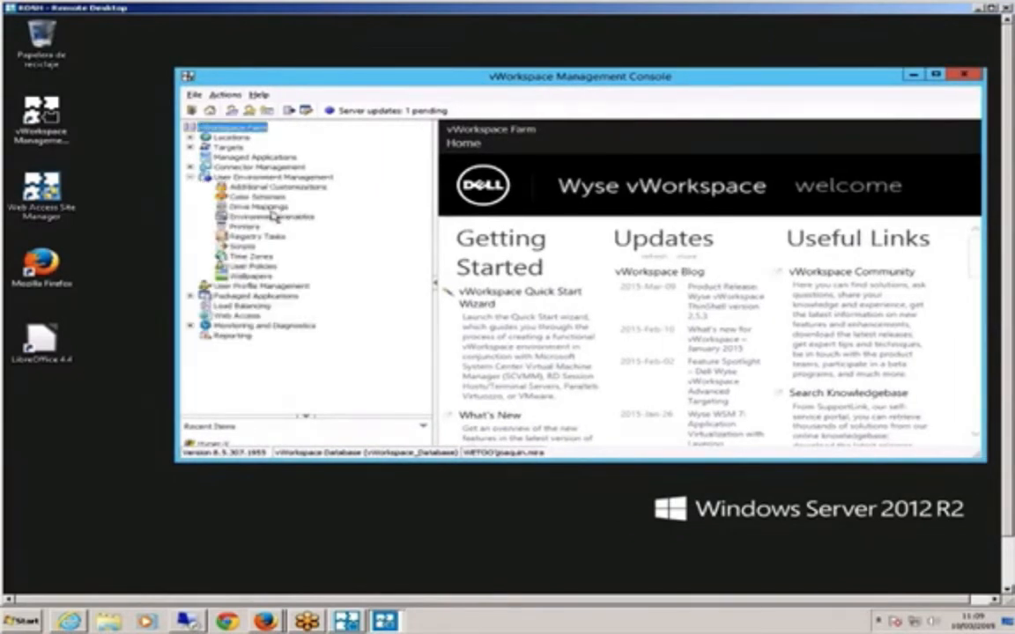
left_click(291, 177)
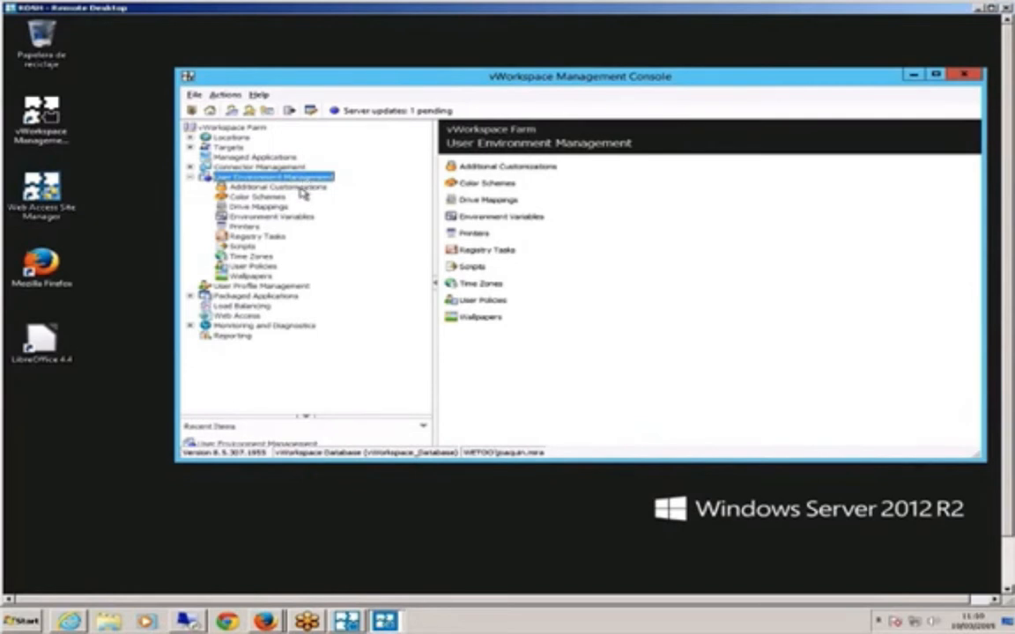
- Browse Additional Customizations, Color Schemes, Drive Mappings, Environment Variables, Printers, and finally Time Zones
left_click(299, 187)
left_click(253, 196)
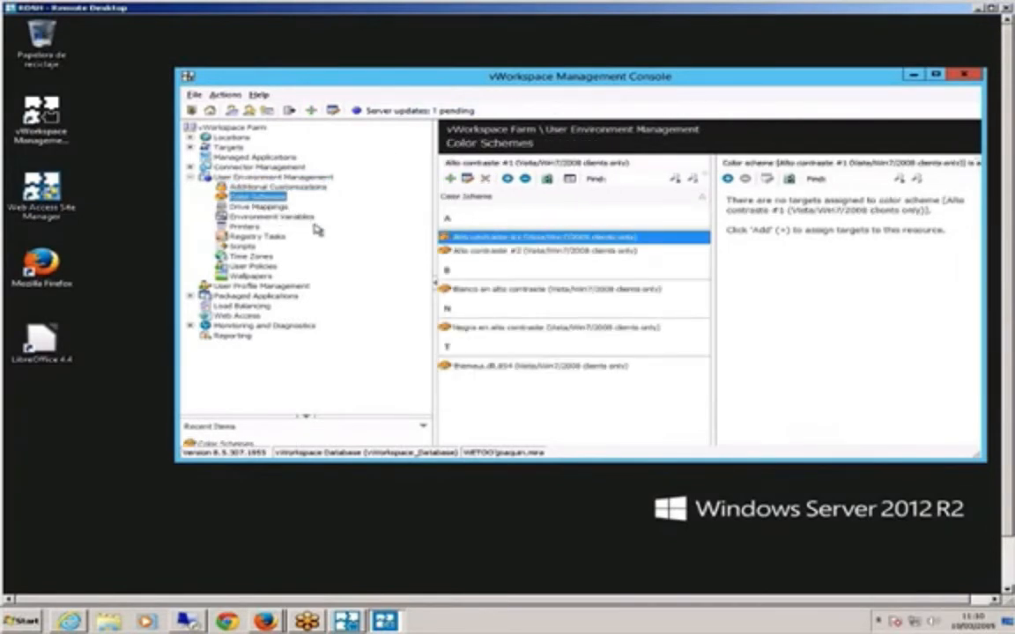
left_click(251, 207)
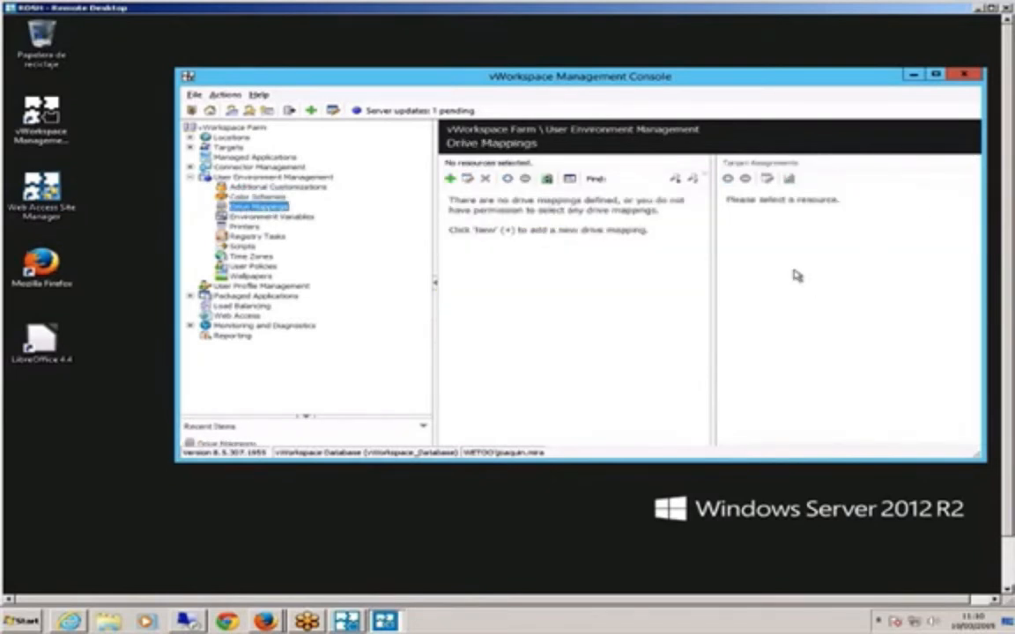
left_click(289, 218)
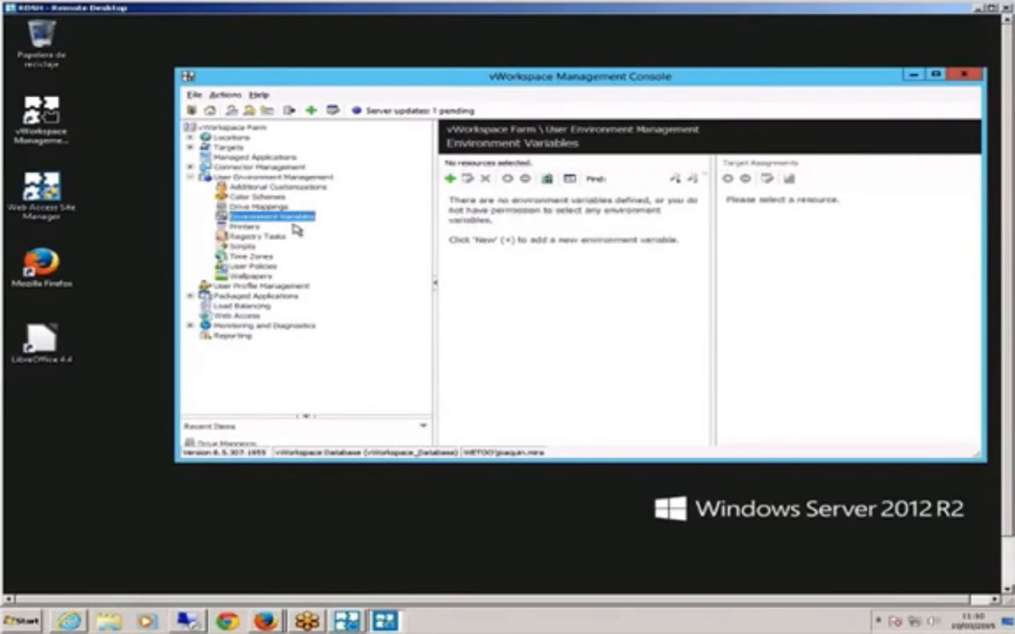
left_click(248, 227)
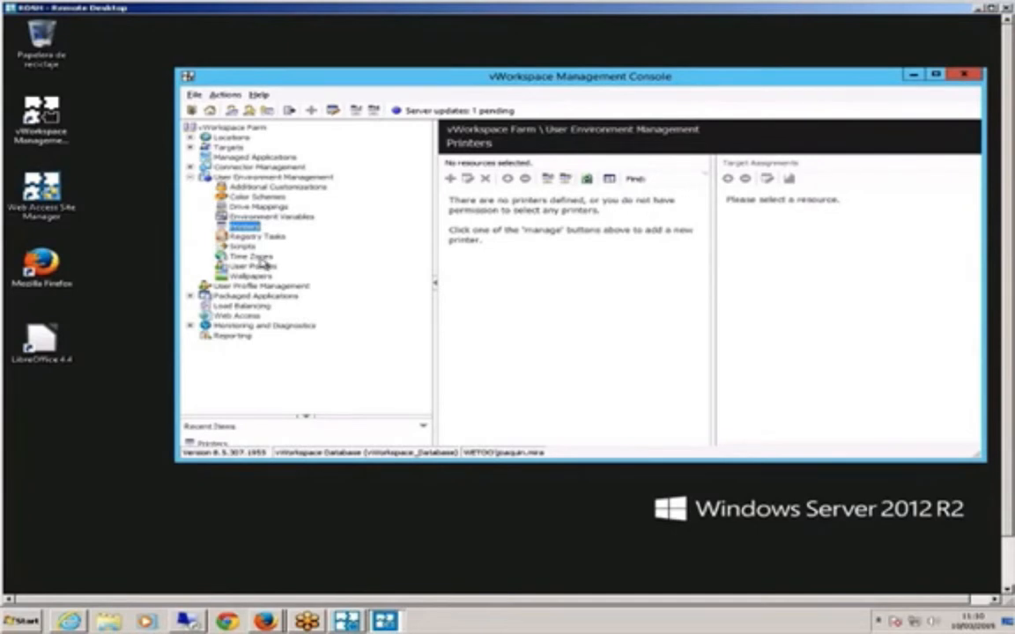
left_click(256, 256)
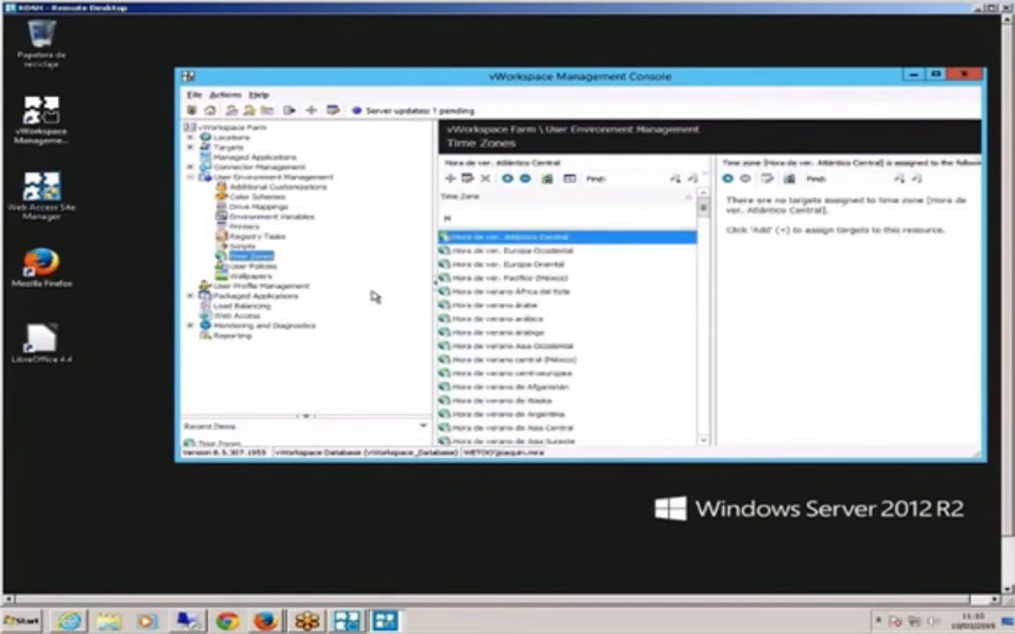
- Open the properties of the Default User policy from the User Policies list
left_click(260, 266)
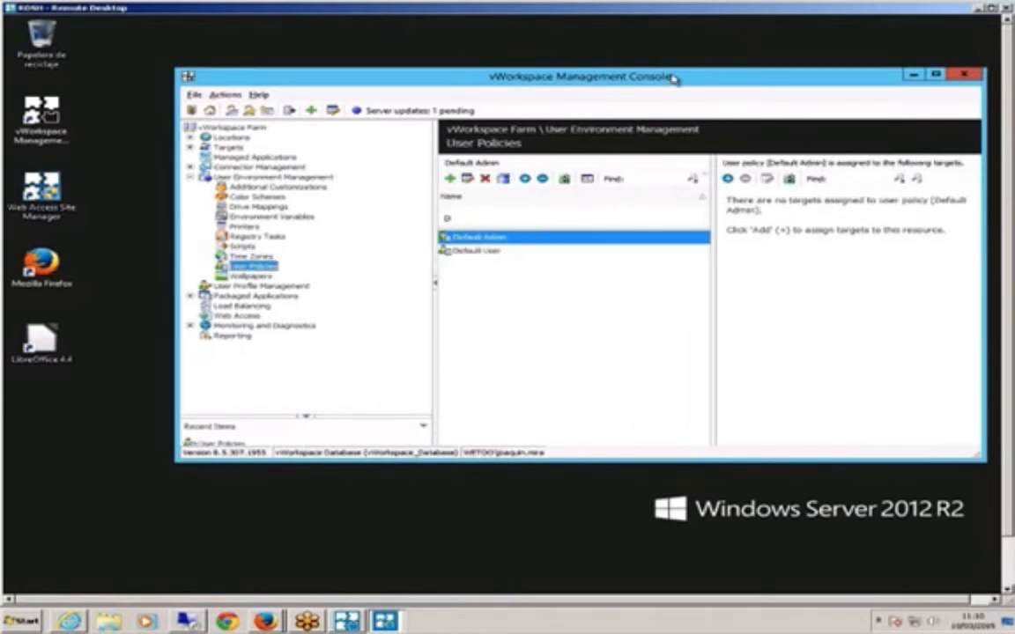
left_click_drag(673, 78, 583, 65)
left_click(397, 239)
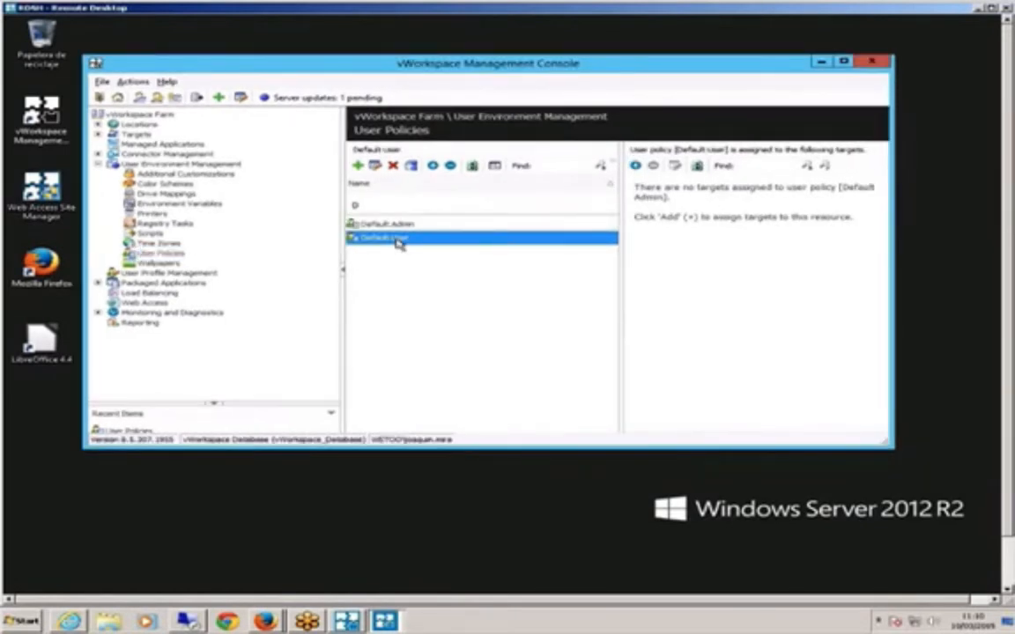
double_click(396, 240)
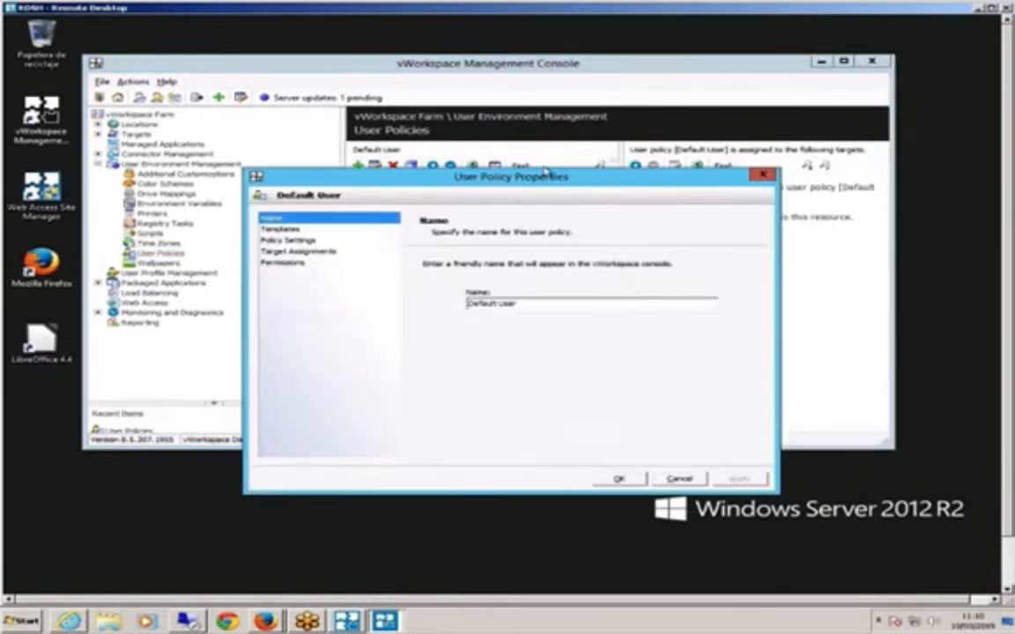
left_click_drag(562, 177, 593, 173)
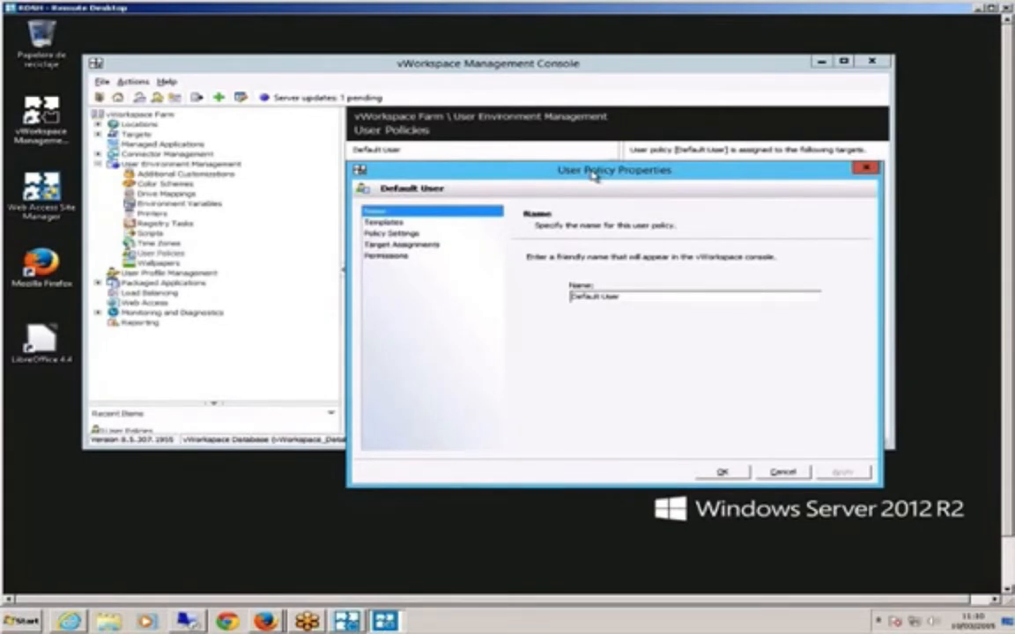
- Review the policy's templates and expand Windows Components, Control Panel, Display and System settings
left_click(421, 225)
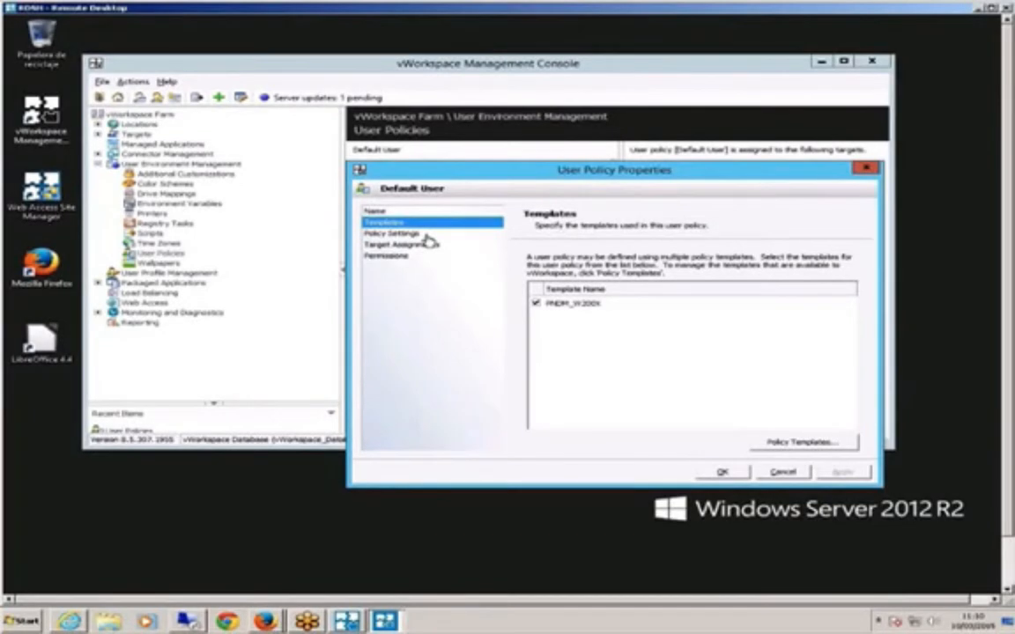
left_click(425, 234)
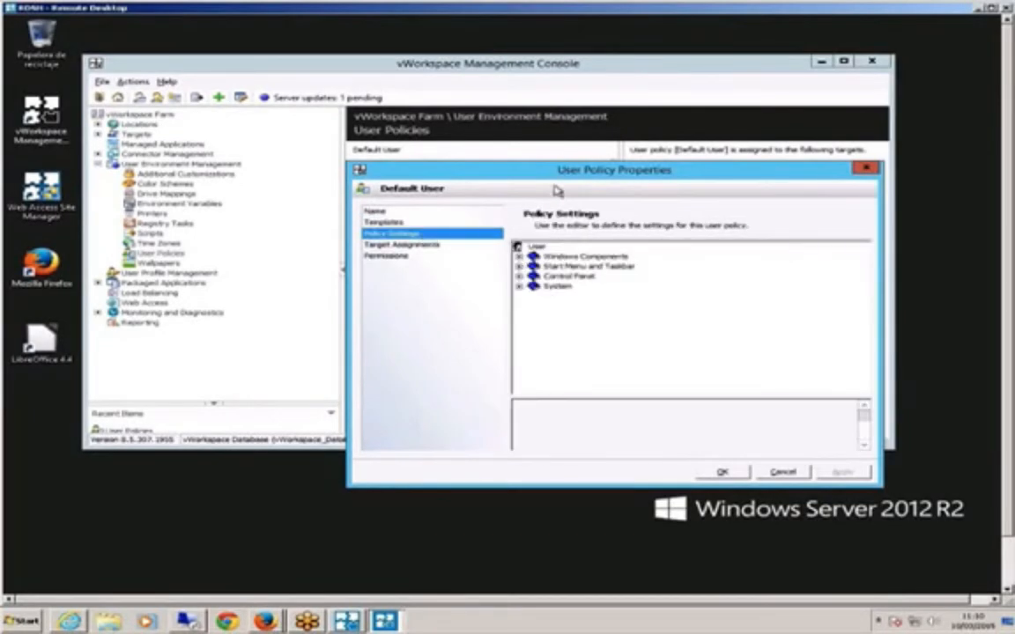
left_click_drag(546, 138, 523, 92)
left_click(481, 179)
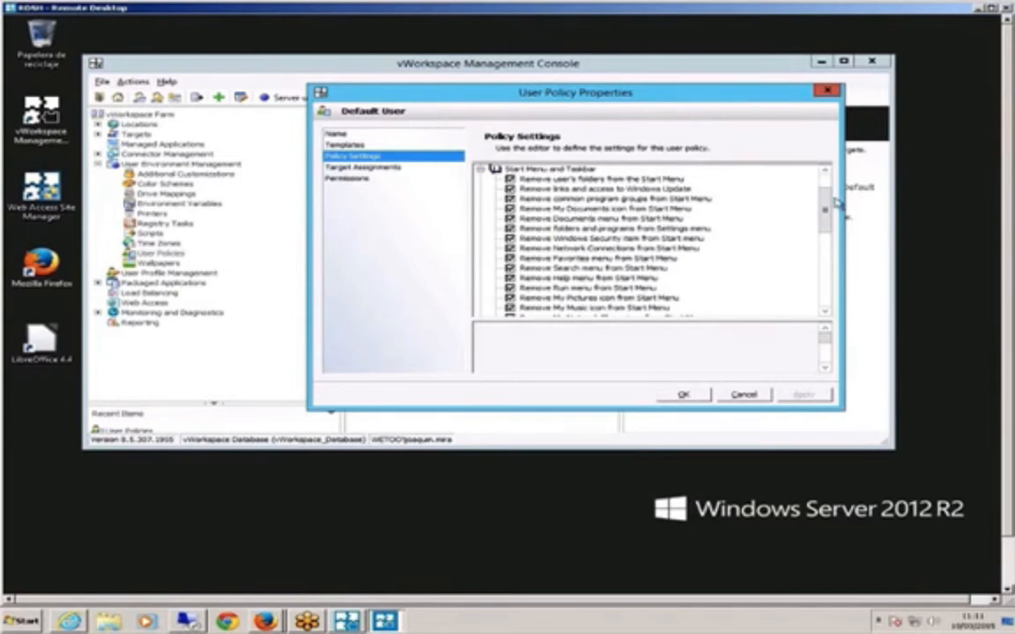
left_click_drag(829, 208, 831, 282)
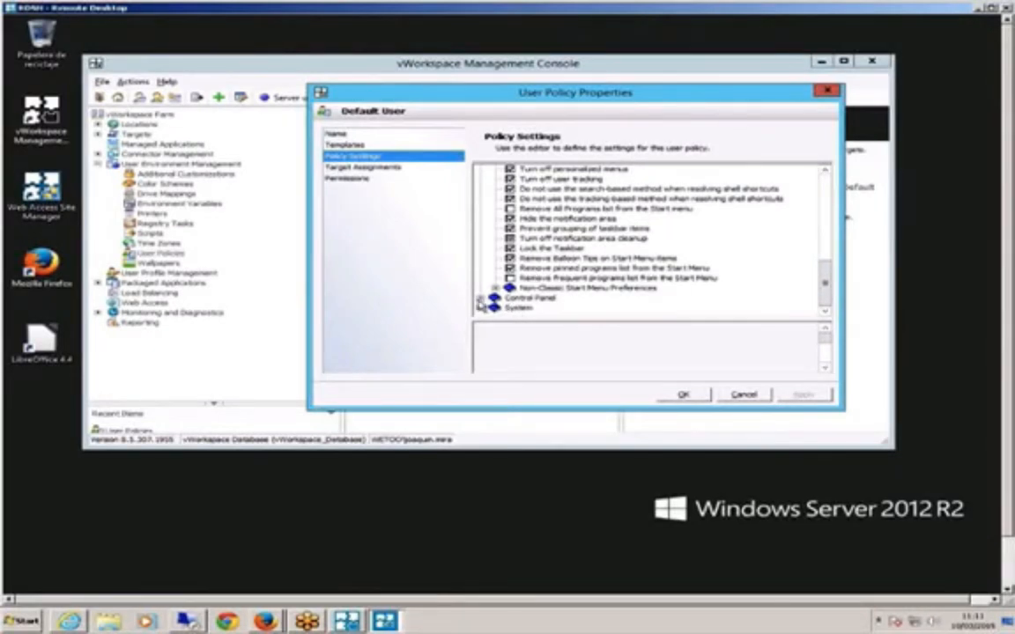
left_click(480, 299)
left_click(496, 299)
scroll(482, 310, "down", 1)
left_click(481, 309)
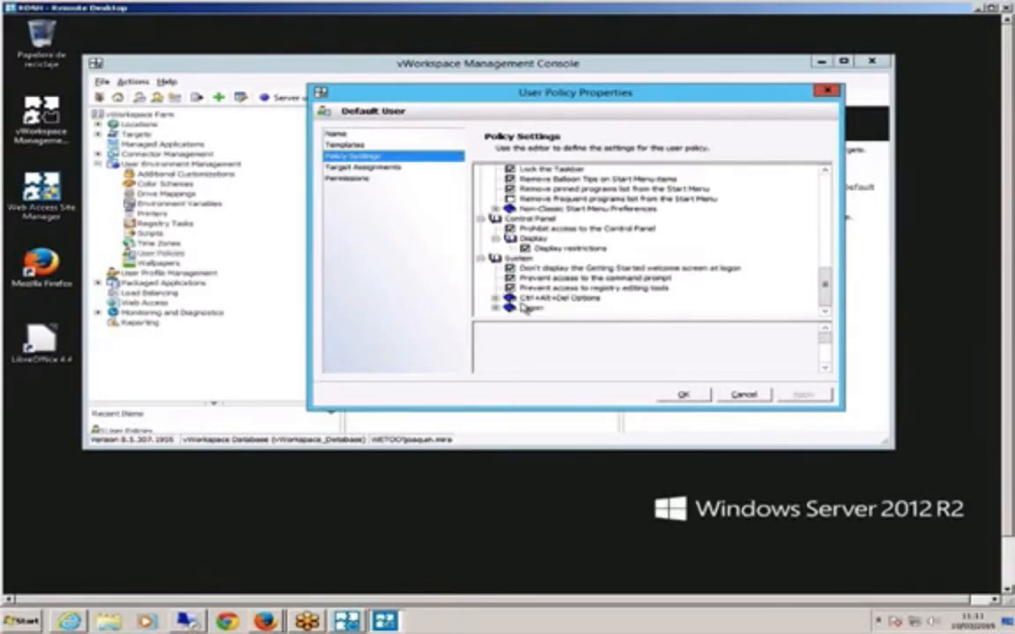
- Check the policy's target assignments and permissions, then close its properties
left_click(400, 173)
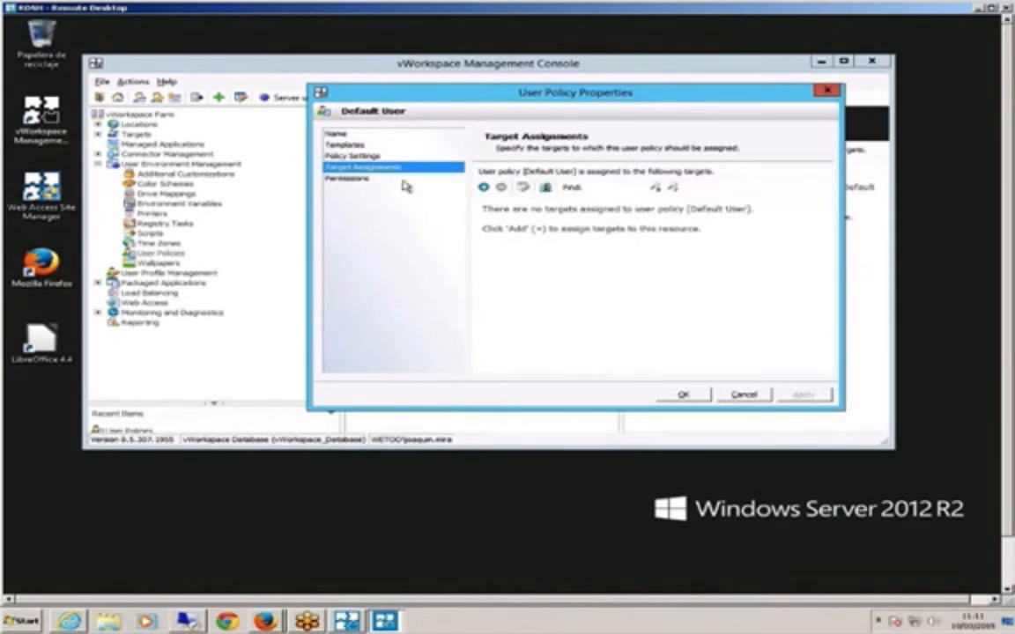
left_click(365, 179)
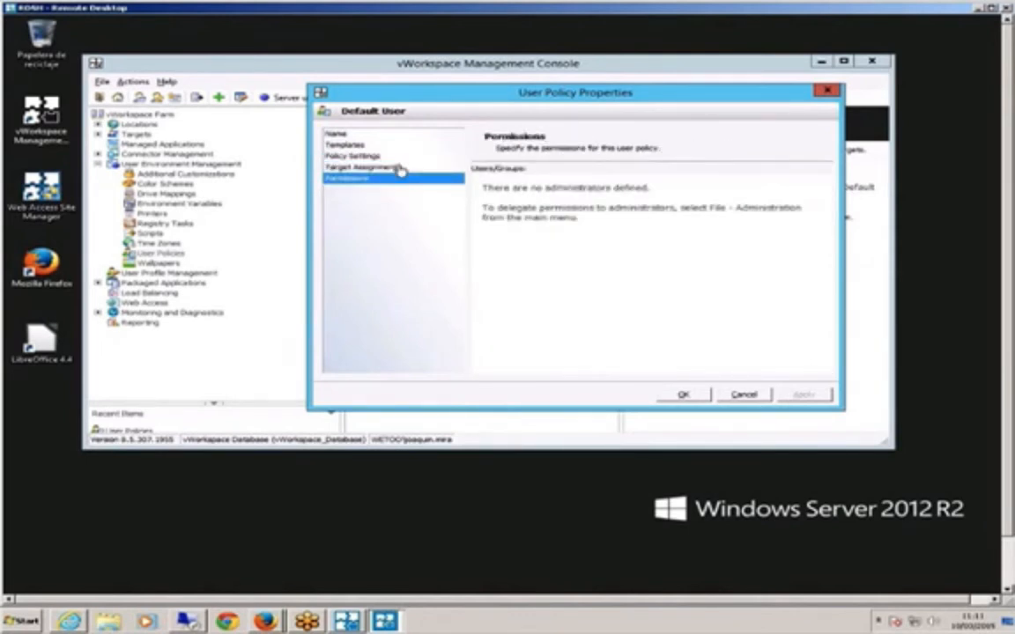
left_click(828, 92)
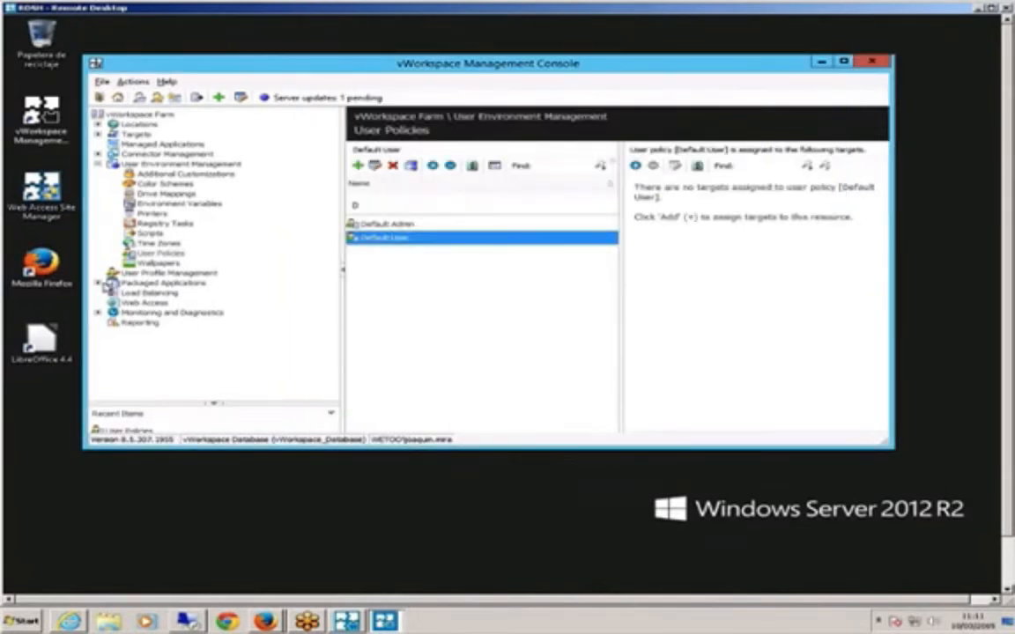
- Show the MSI Packages under Packaged Applications, then minimize the Management Console
left_click(99, 283)
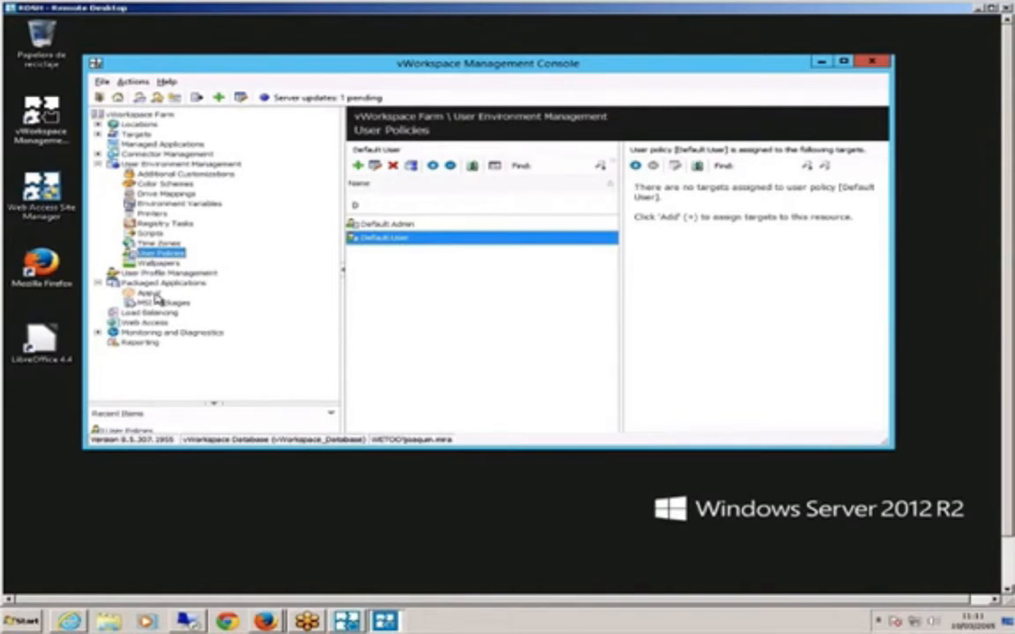
left_click(157, 303)
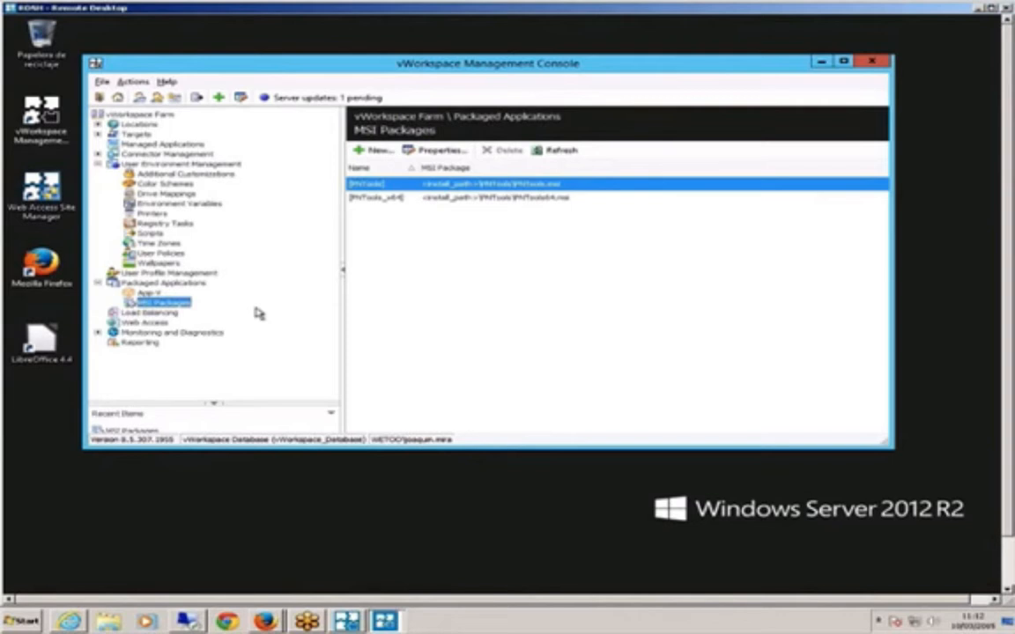
left_click(820, 63)
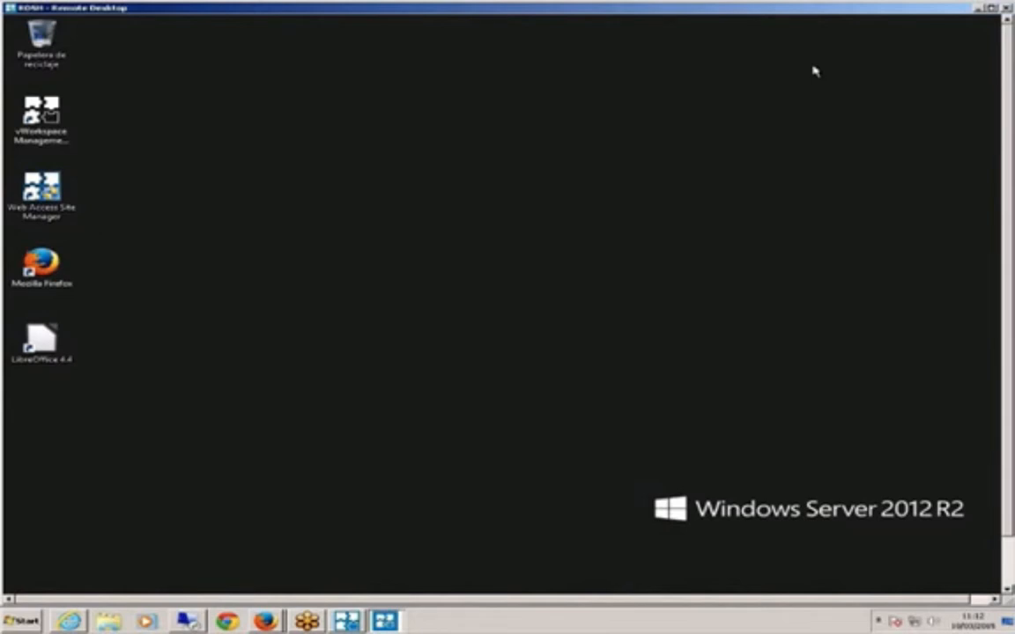
- Start a new Remote Desktop connection to the Secure Access gateway host gw.wetoo.es
left_click(187, 622)
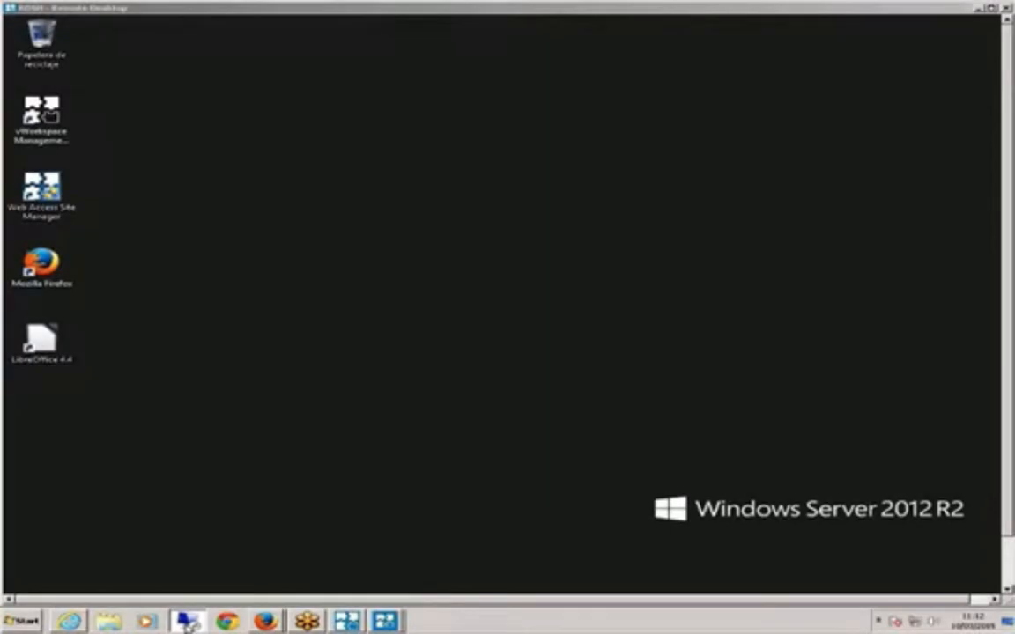
right_click(187, 625)
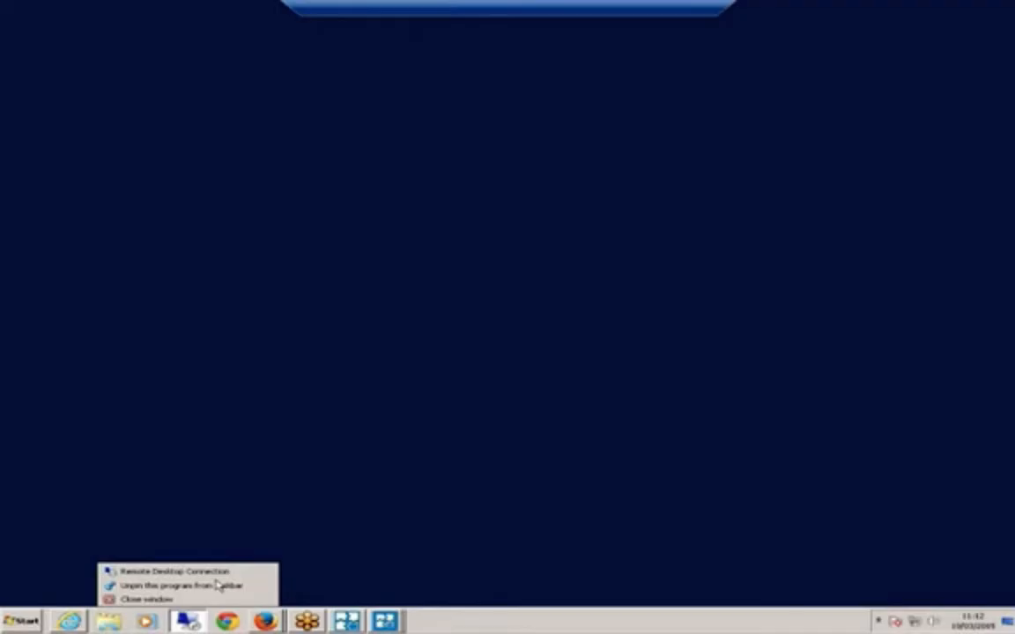
left_click(336, 569)
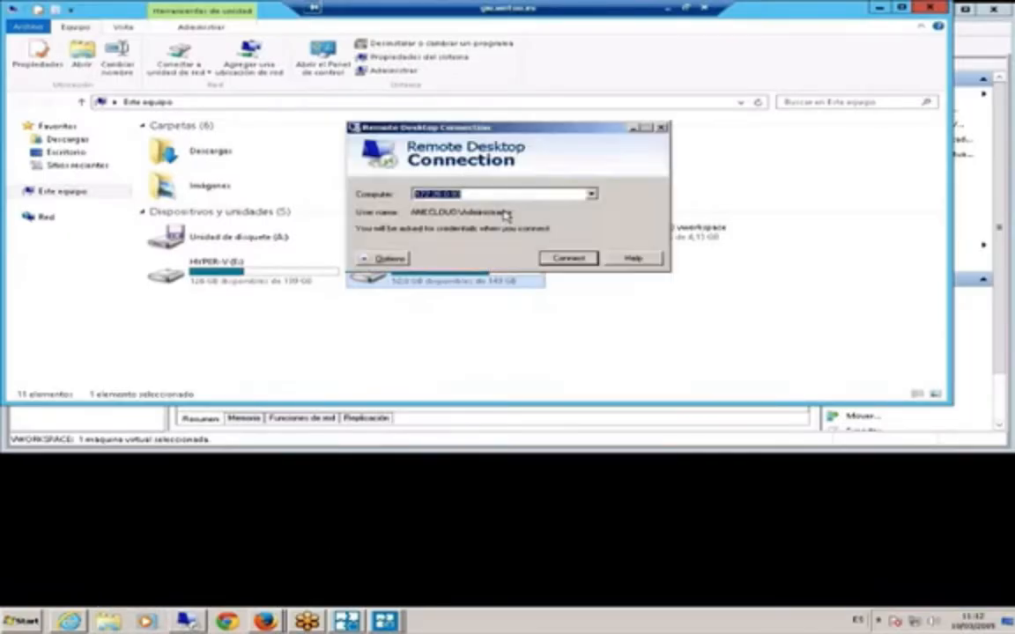
type("gv-vi")
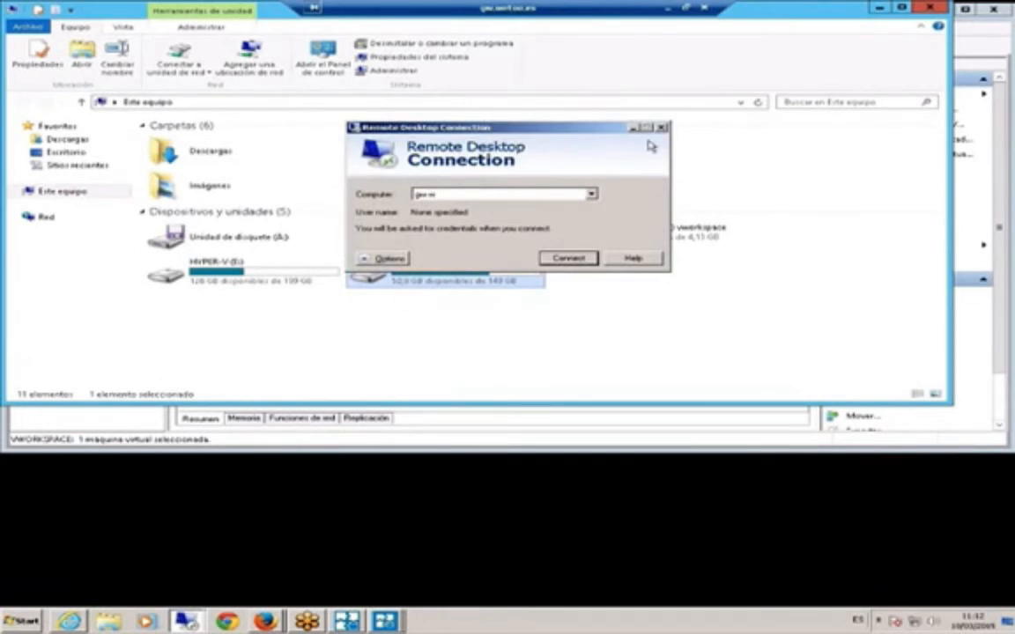
type("rtoo.es")
key("Return")
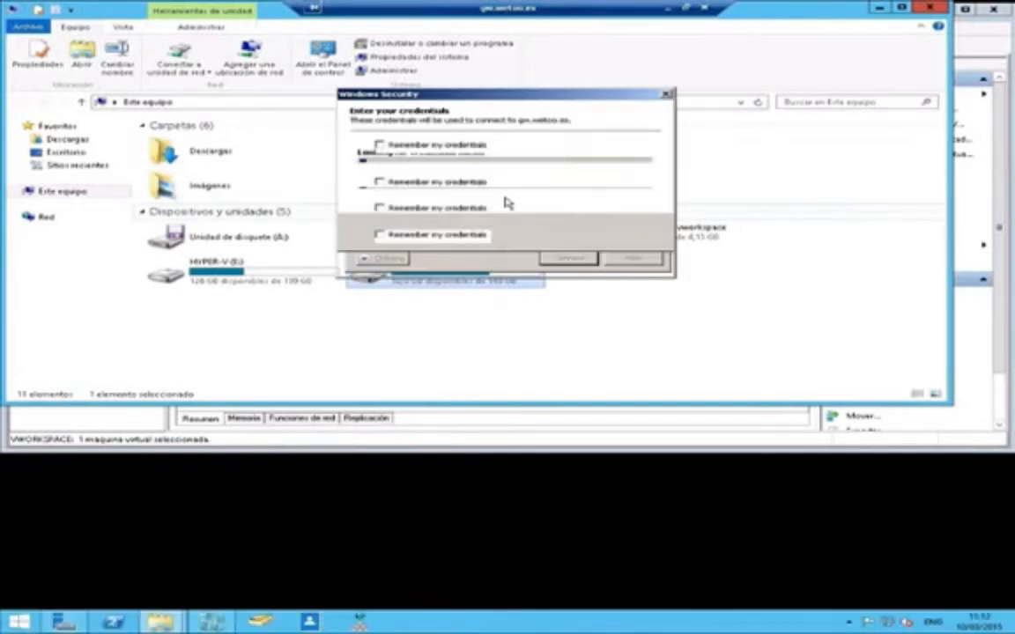
- Sign in with another account as administrador with its password and accept the certificate
type("********")
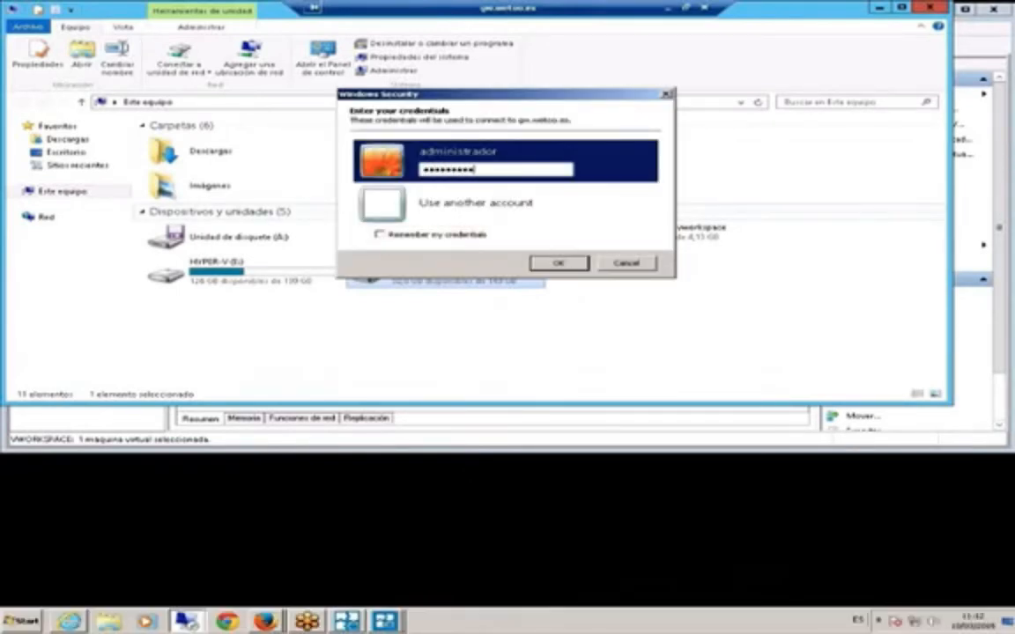
left_click(484, 216)
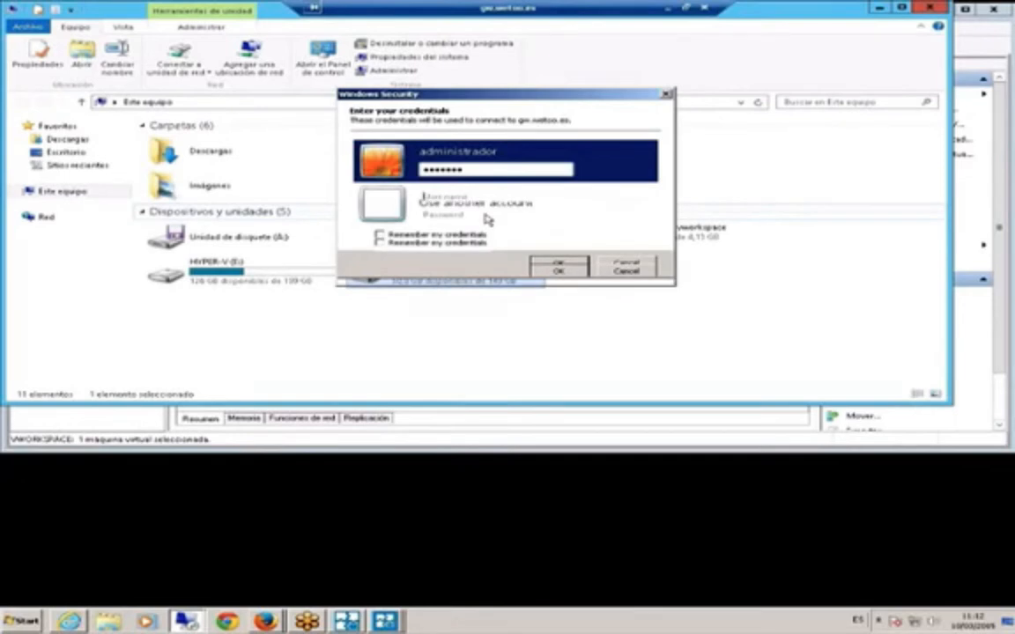
type("administrador")
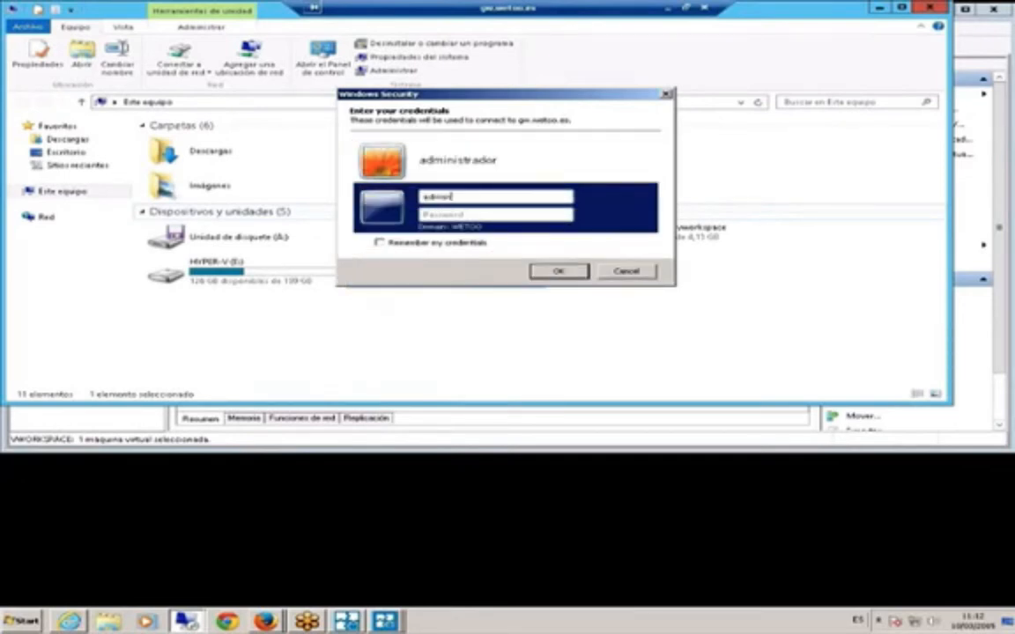
key("Tab")
type("•••••••••••")
key("Return")
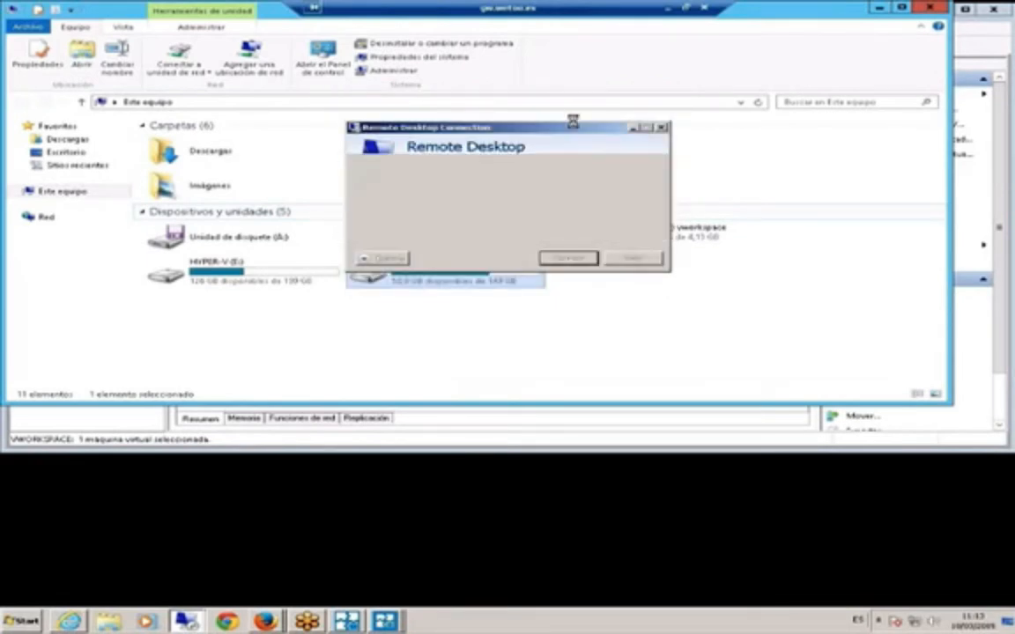
left_click(563, 302)
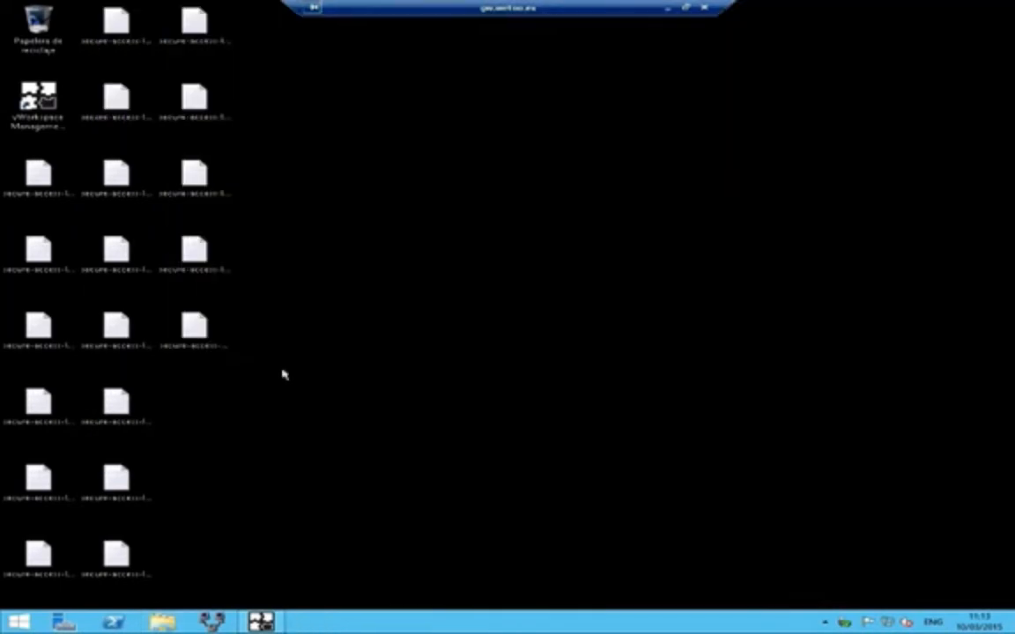
- Open vWorkspace Secure Access from the Start screen, review its Proxies settings, then minimize the session
key("super")
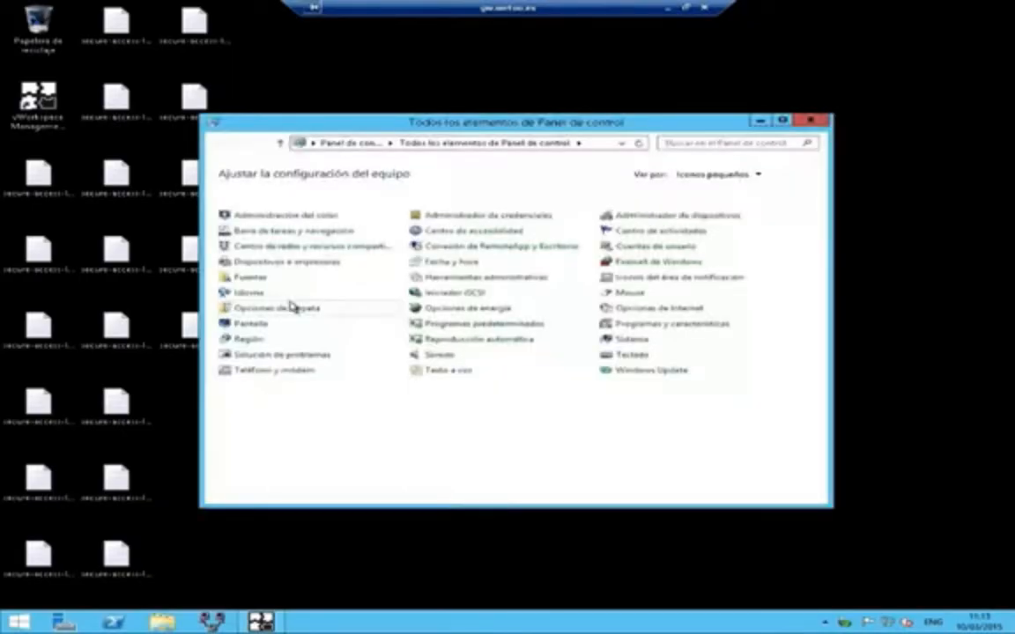
left_click(736, 374)
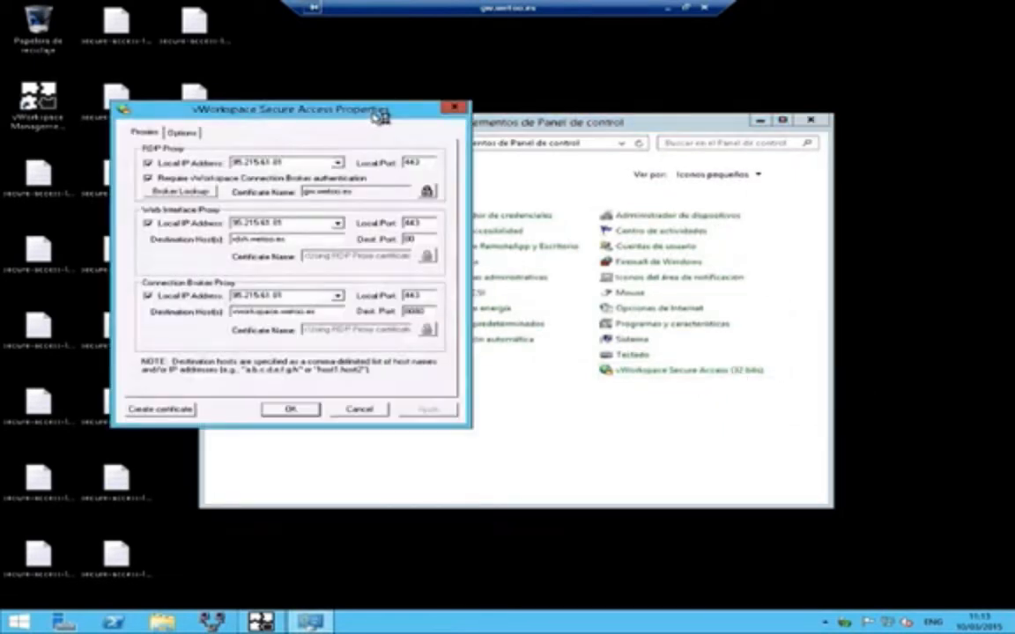
left_click_drag(380, 117, 402, 77)
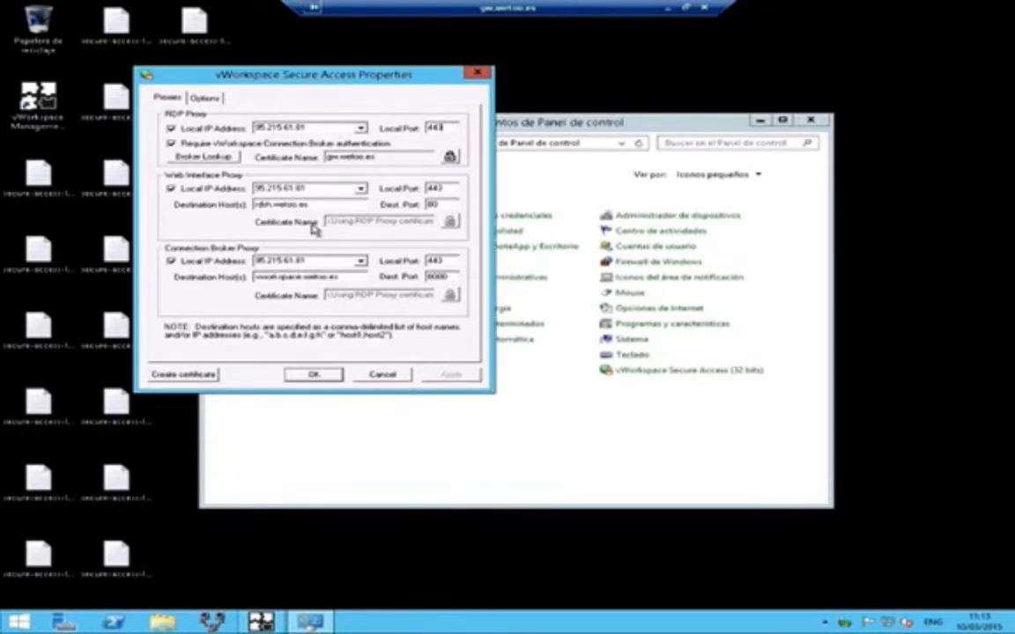
left_click(393, 157)
left_click(670, 8)
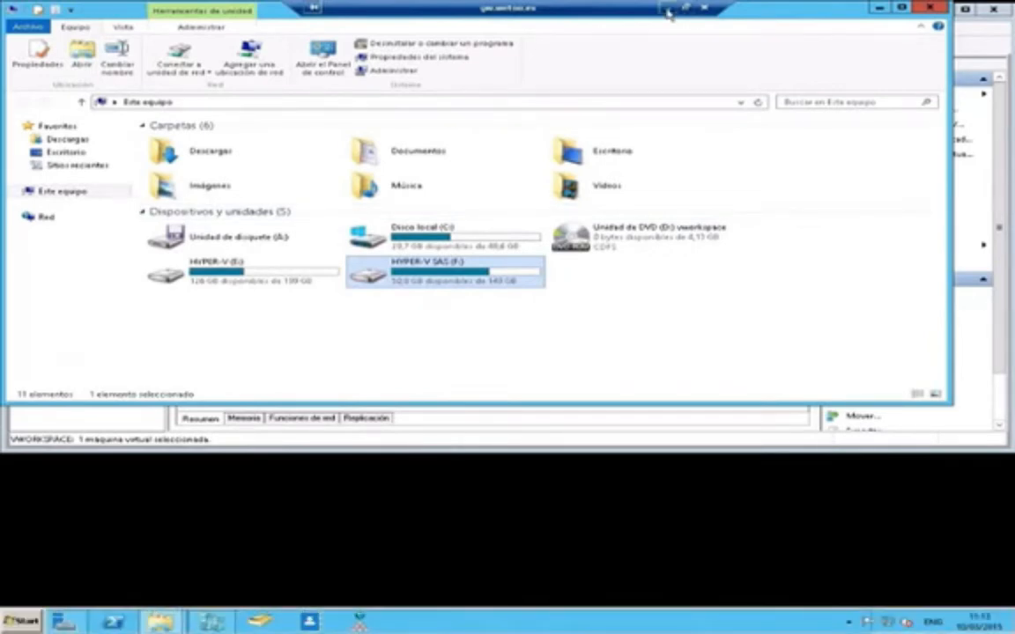
- Minimize both remote sessions and log in to vWorkspace Web Access with the user's name and password
left_click(670, 8)
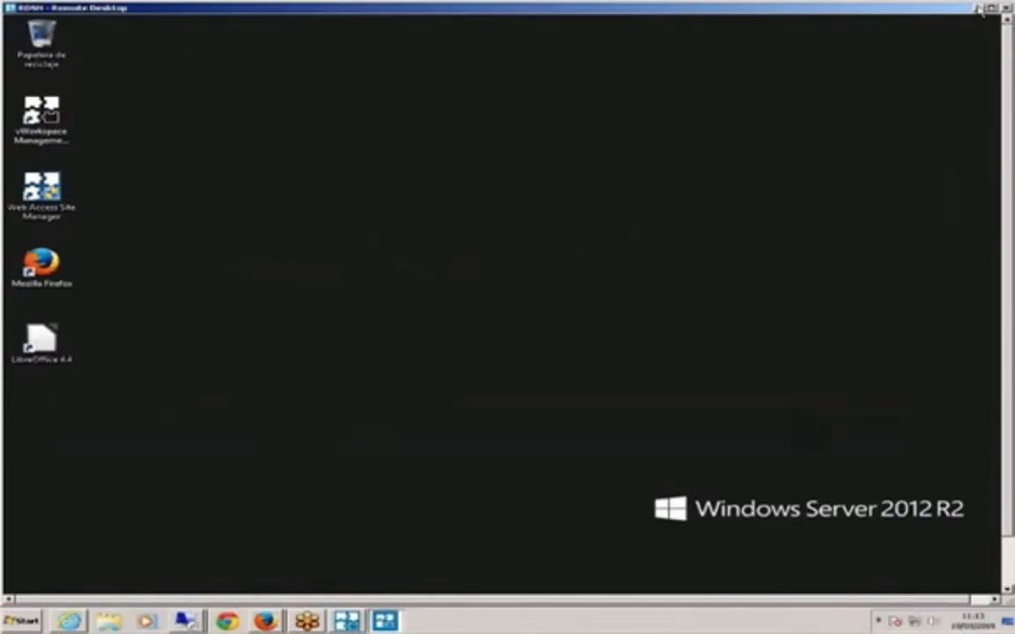
left_click(978, 8)
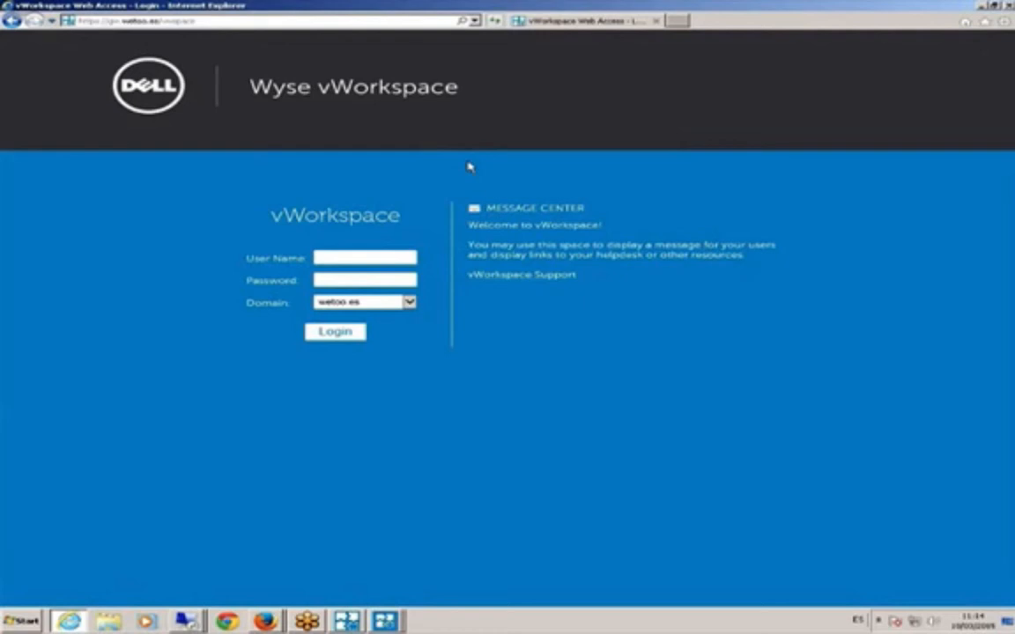
type("joaquin.m")
type("**********")
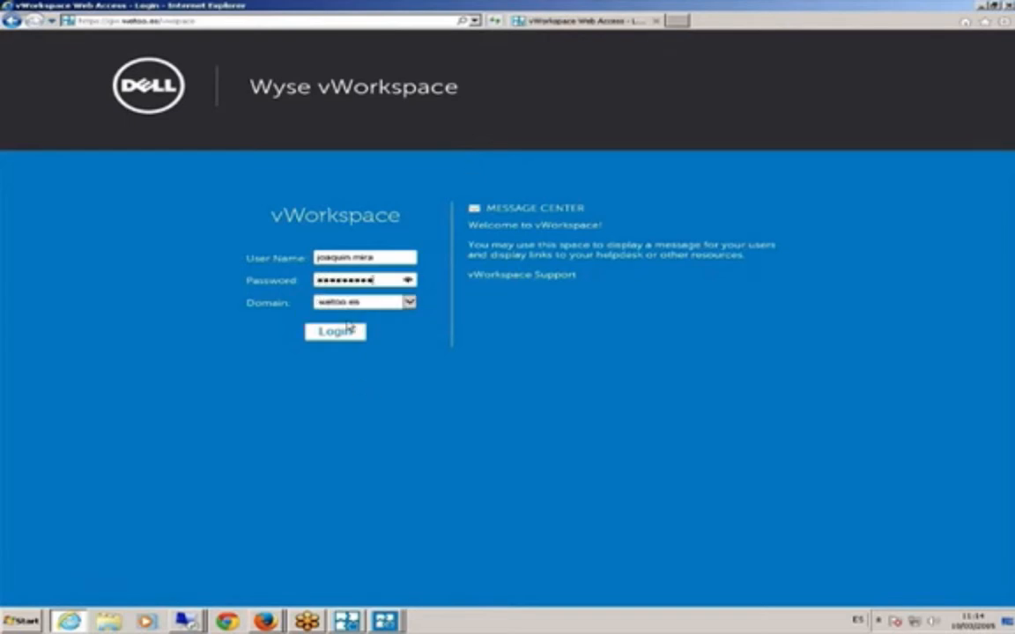
left_click(356, 335)
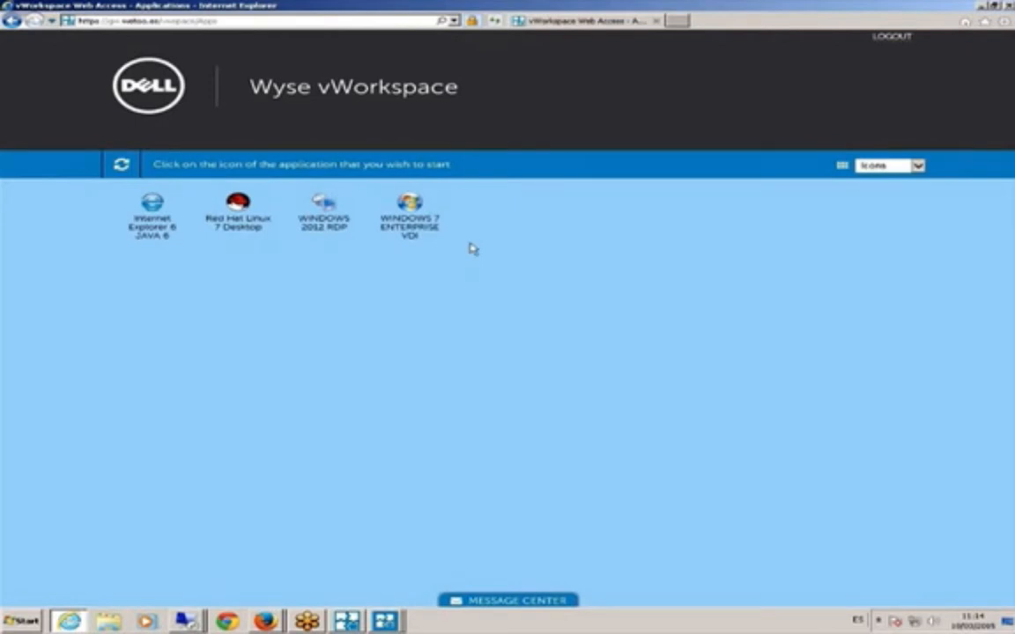
left_click(410, 216)
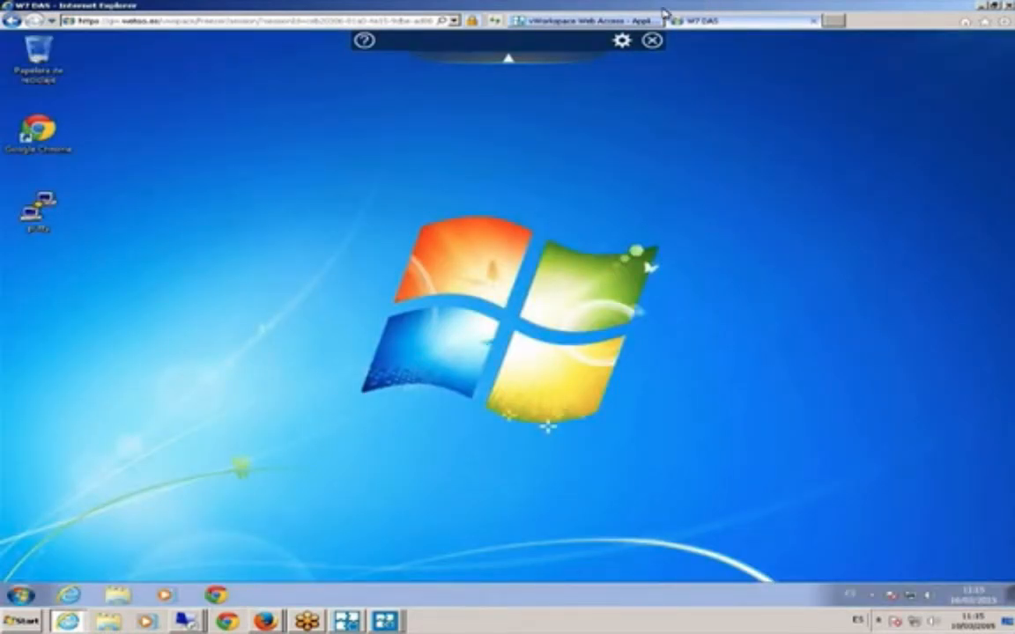
left_click(651, 41)
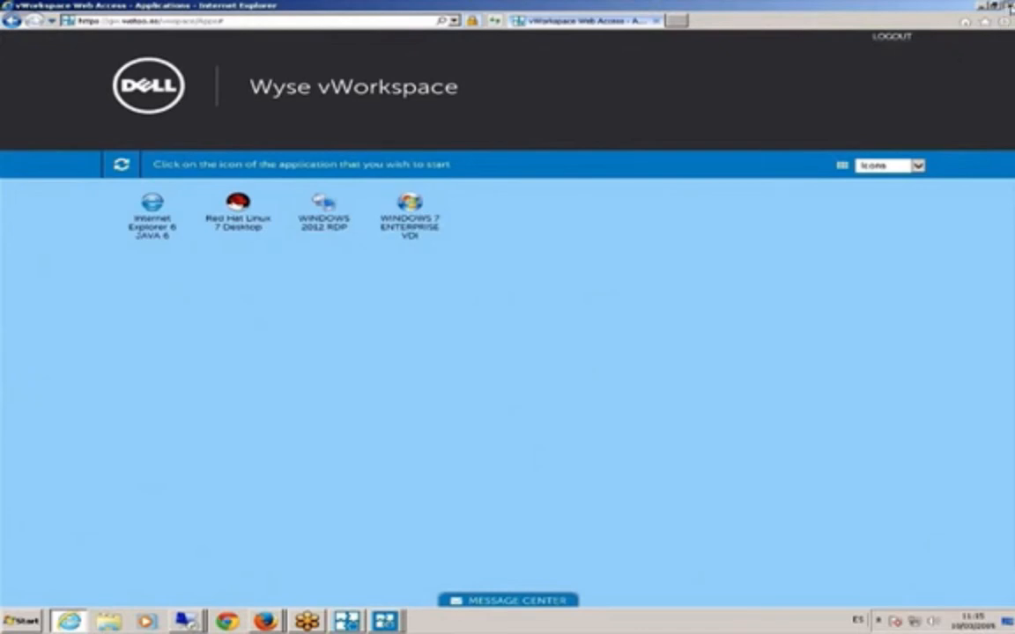
- Close Internet Explorer, launch Red Hat Linux 7 Desktop from AppPortal, and log in to xrdp as sistemas
left_click(1010, 6)
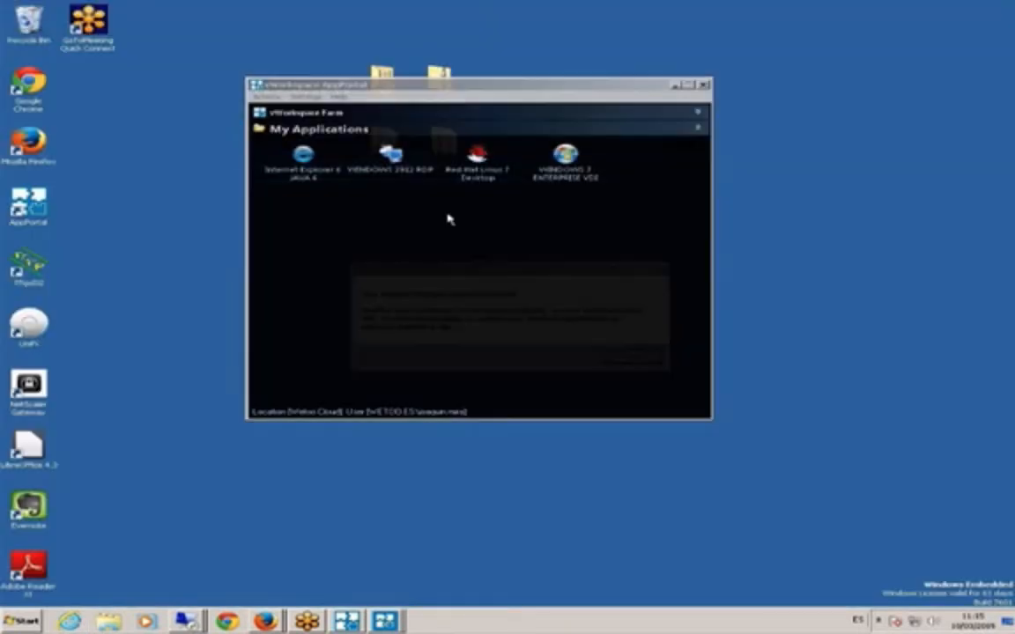
left_click(529, 93)
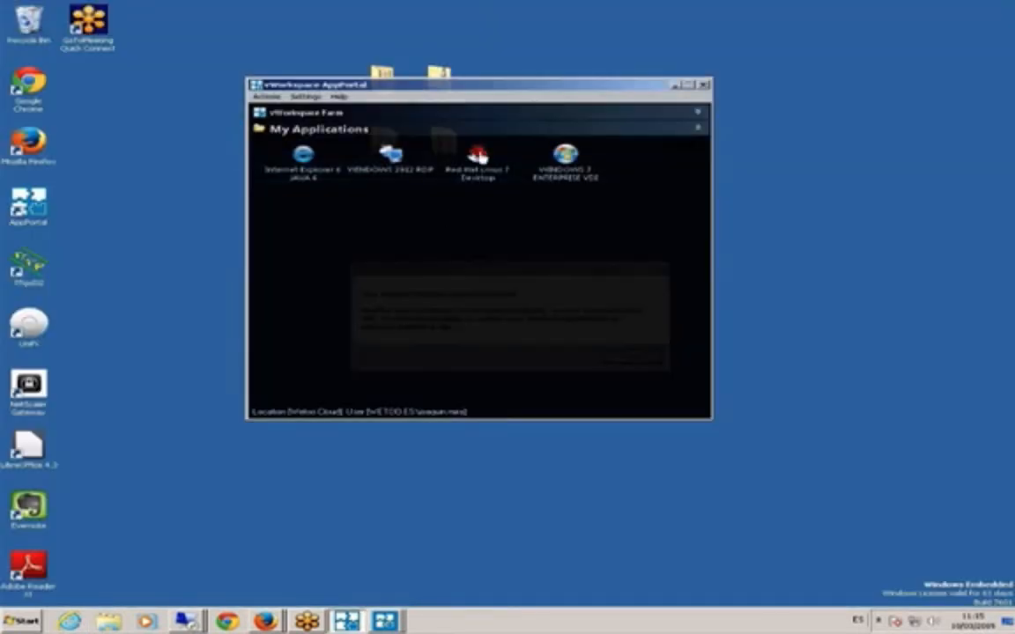
left_click(479, 156)
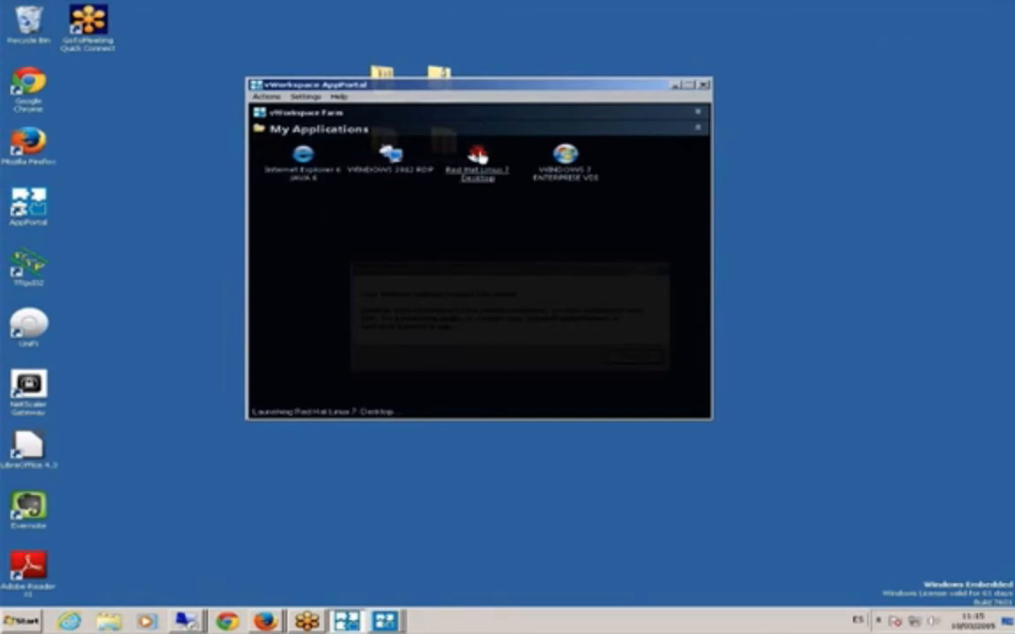
type("sistemas")
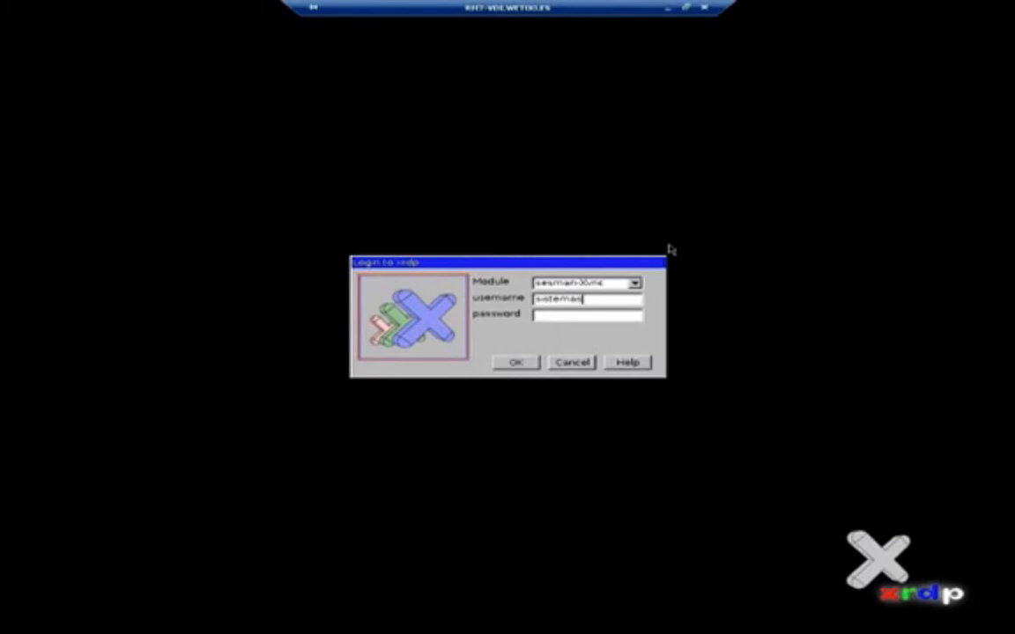
key("Tab")
type("**************")
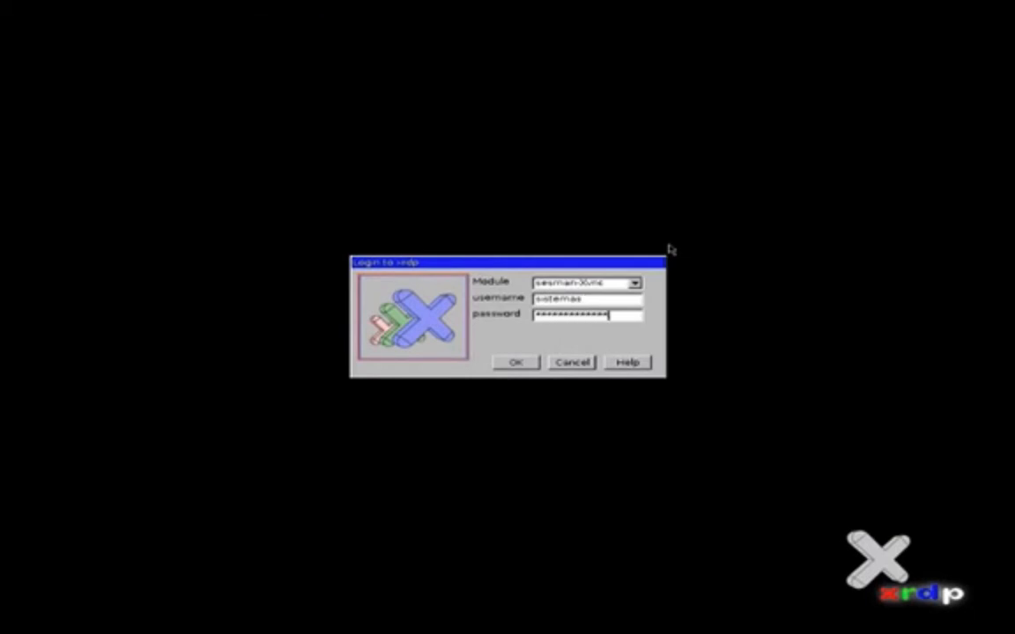
key("Return")
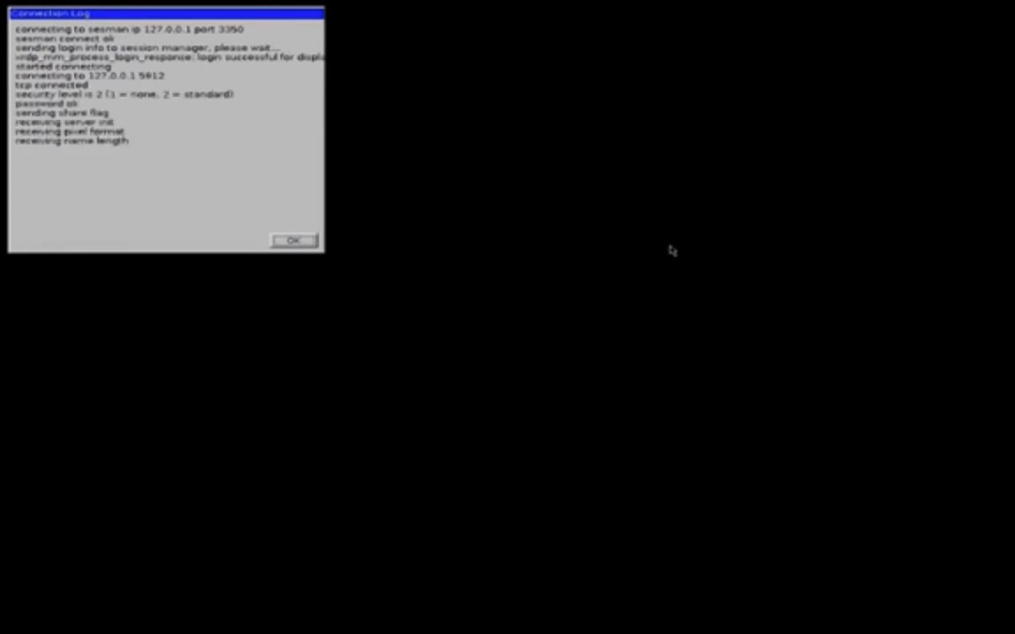